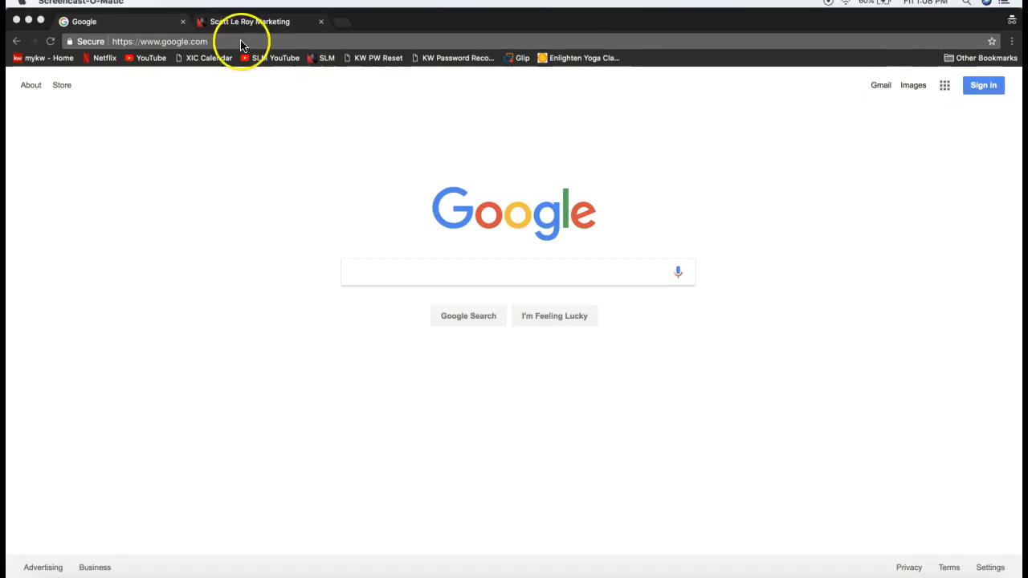
Bring Chrome forward on google.com and go to the Google sign-in page
click(979, 93)
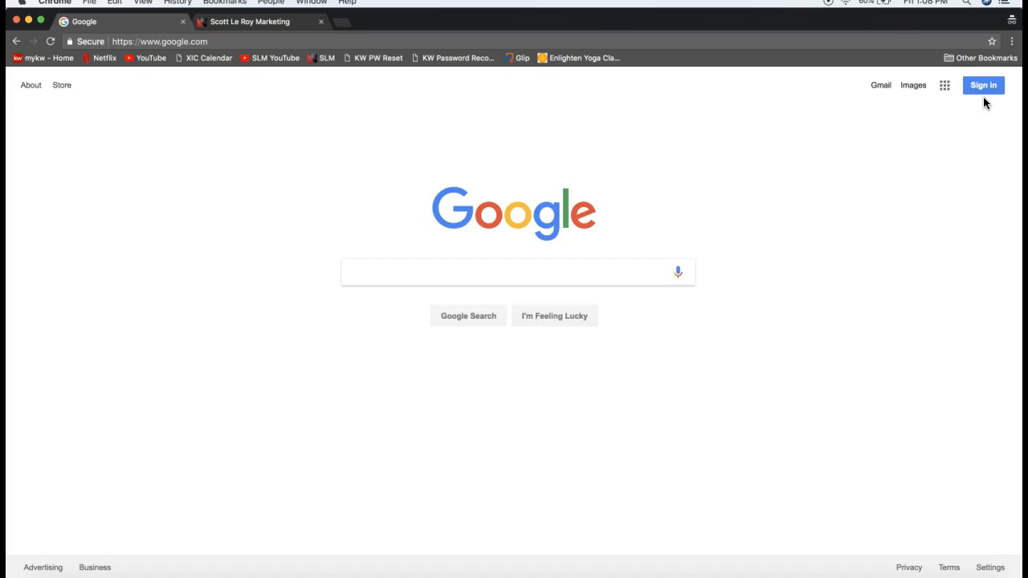
click(985, 99)
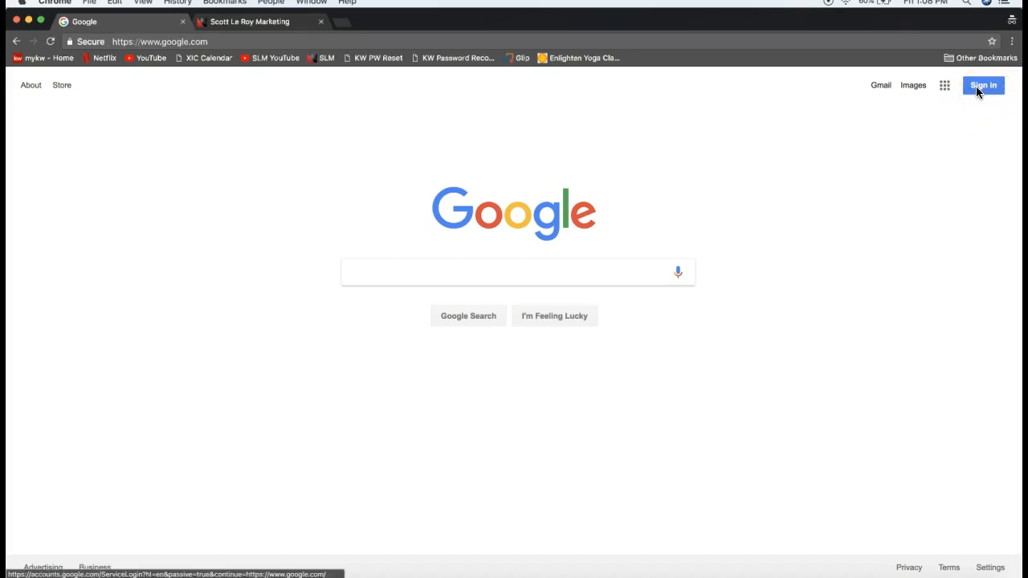
click(977, 86)
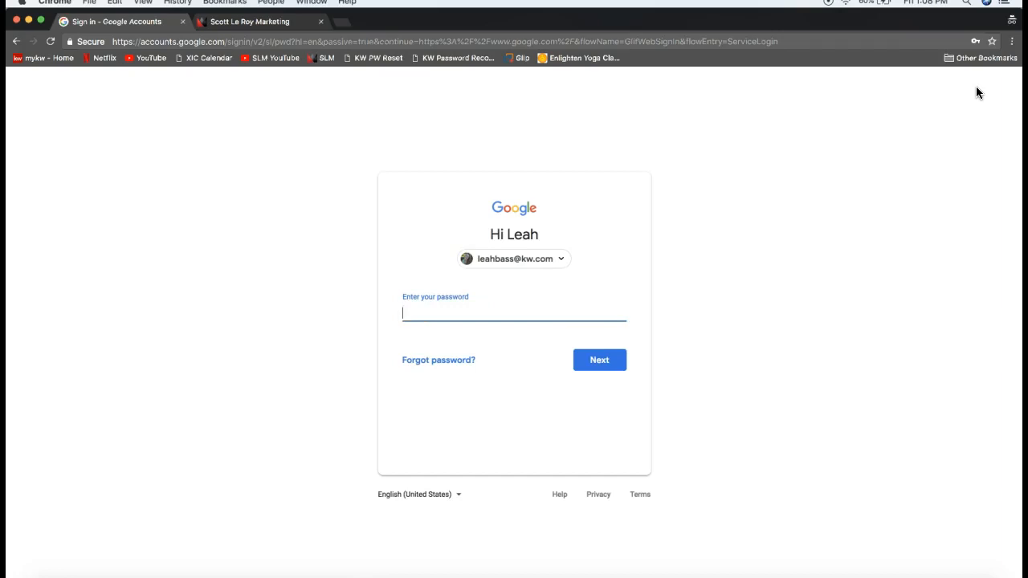
Choose Use another account and fill in the account's e-mail address from the autofill suggestion
click(564, 258)
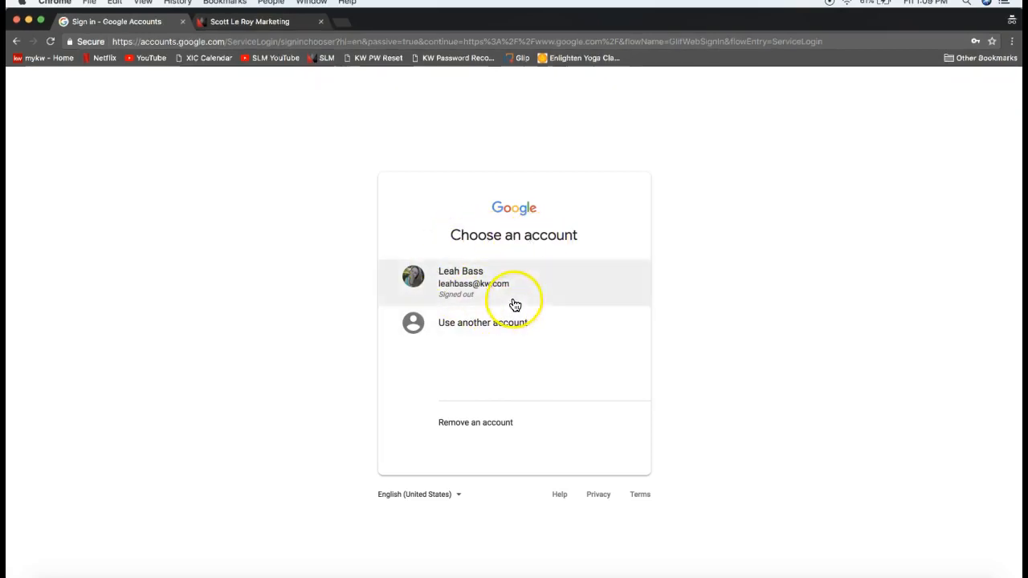
click(483, 334)
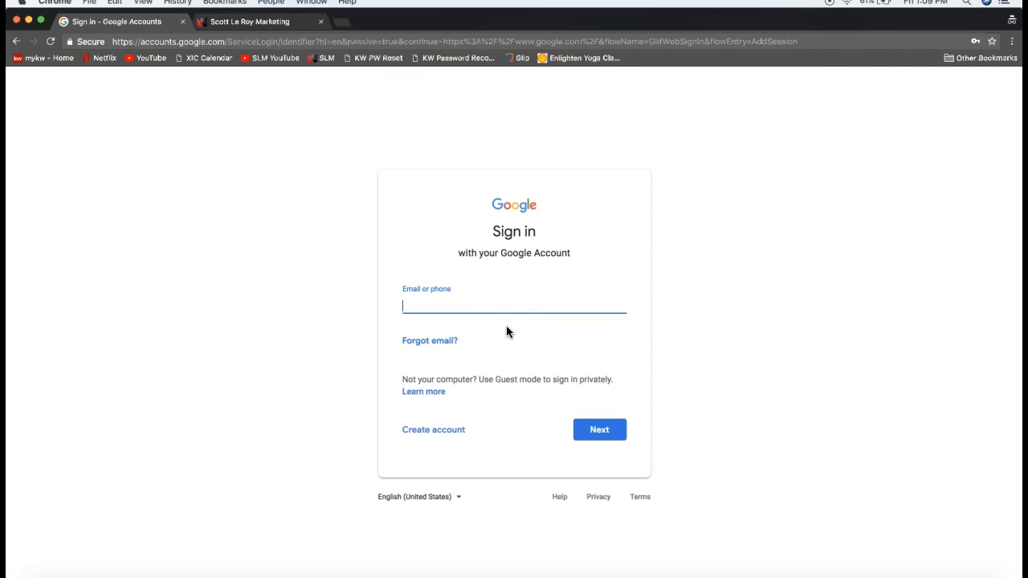
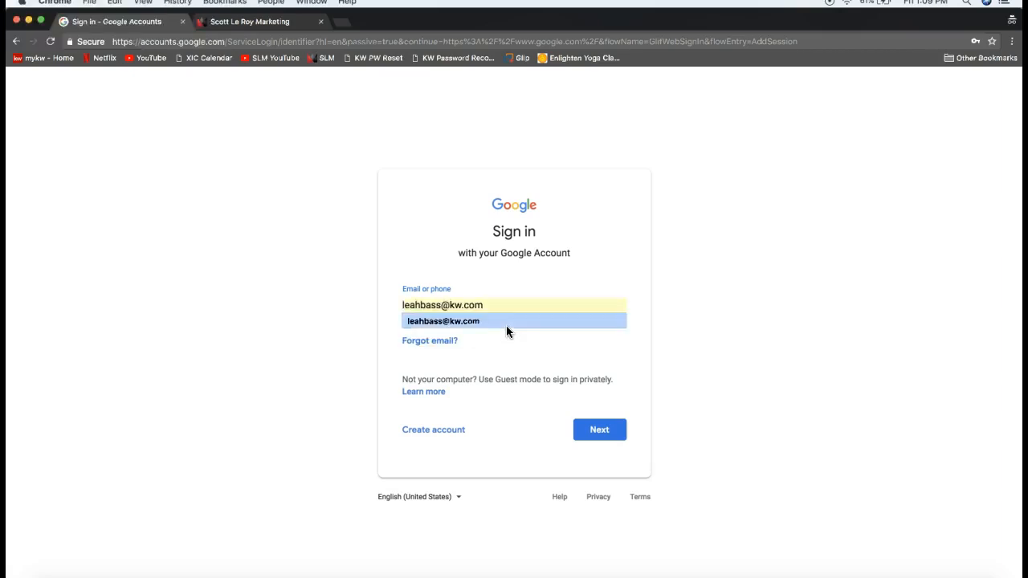
click(506, 323)
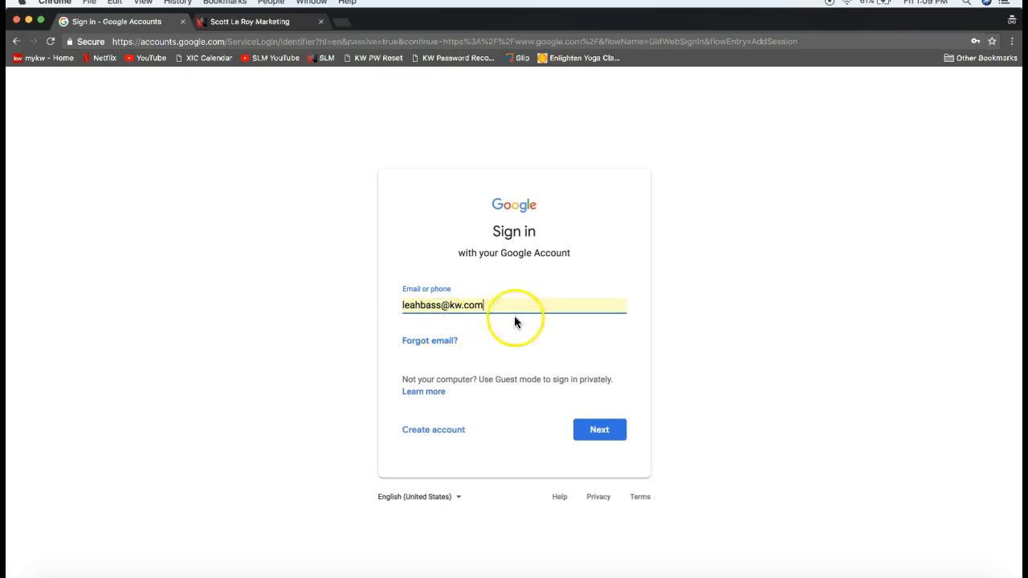
Continue to the password step and submit the saved account password to finish signing in
click(597, 432)
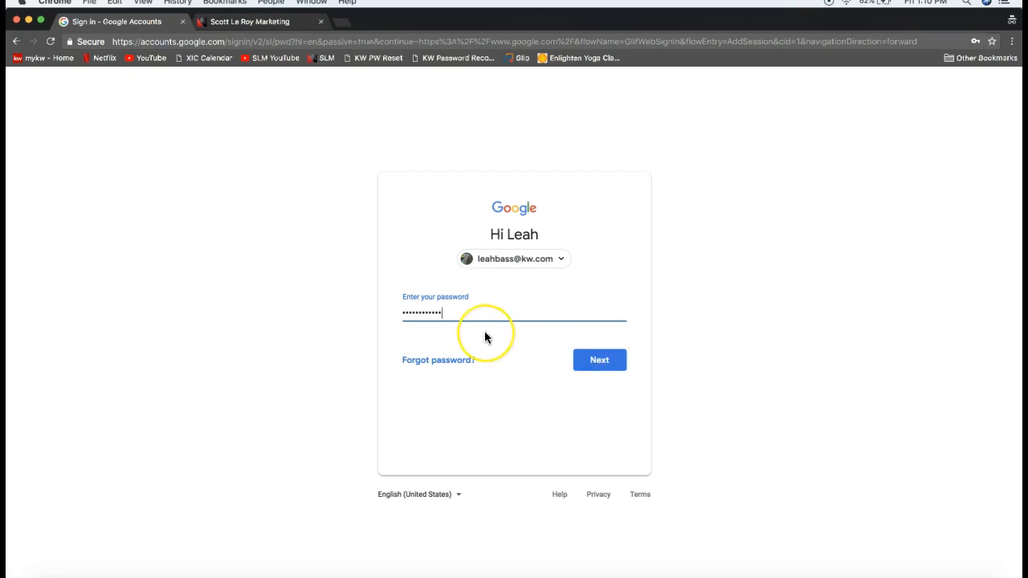
click(411, 312)
click(447, 315)
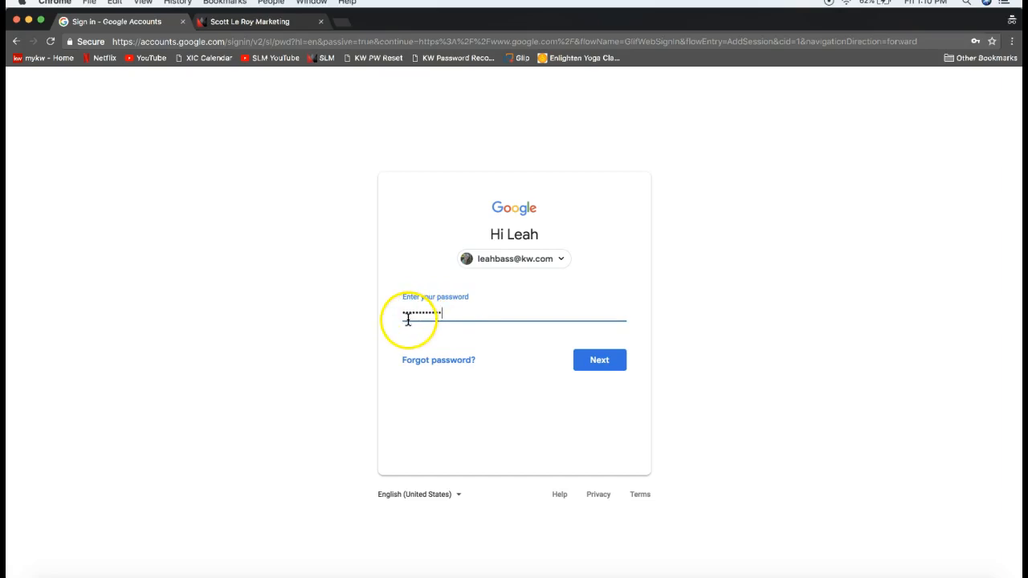
click(600, 367)
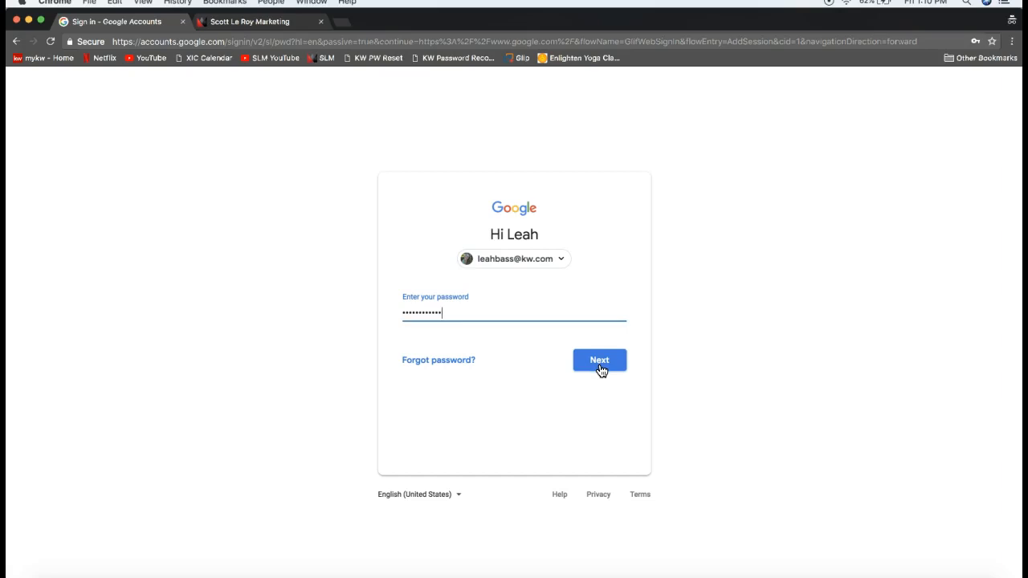
click(600, 367)
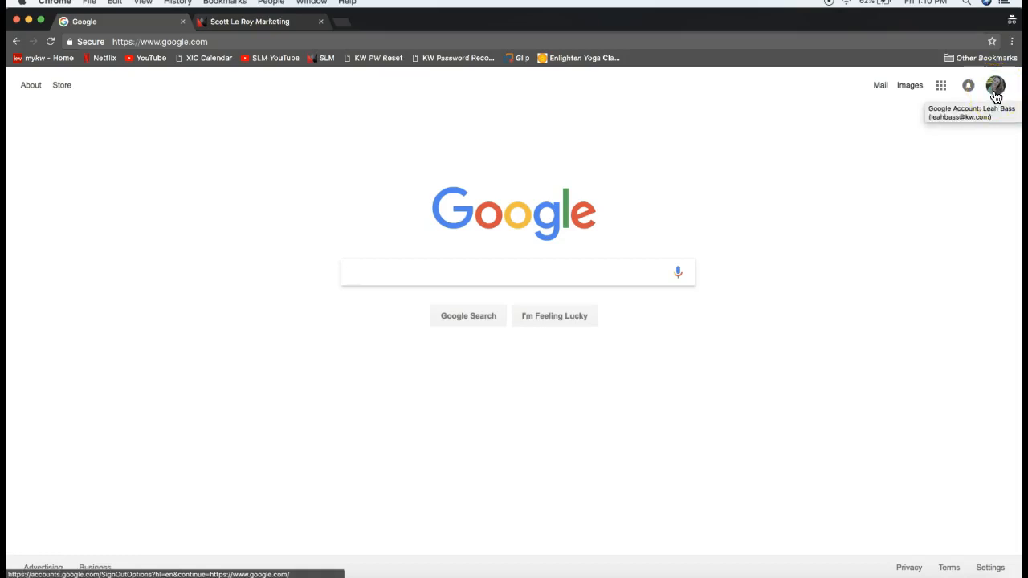
Switch to the Scott Le Roy Marketing tab showing scottleroymarketing.com
click(763, 115)
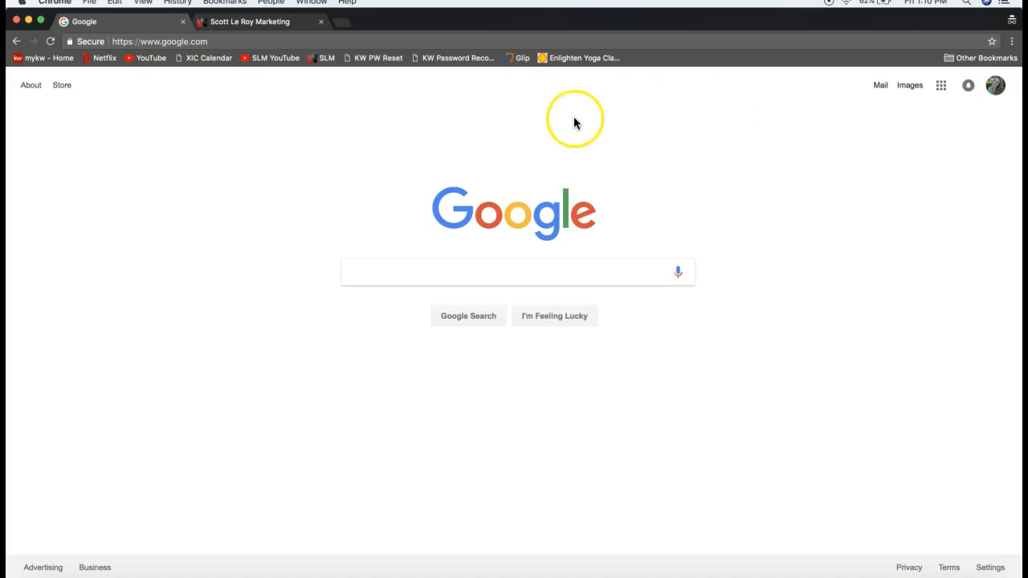
click(269, 28)
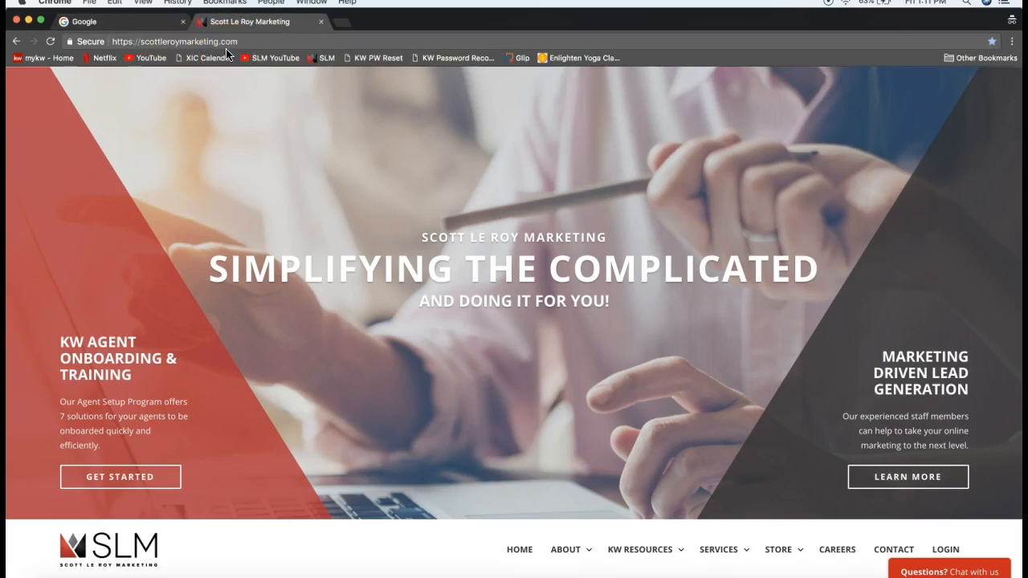
Scroll the Scott Le Roy Marketing home page and reveal the KW RESOURCES dropdown list
click(165, 42)
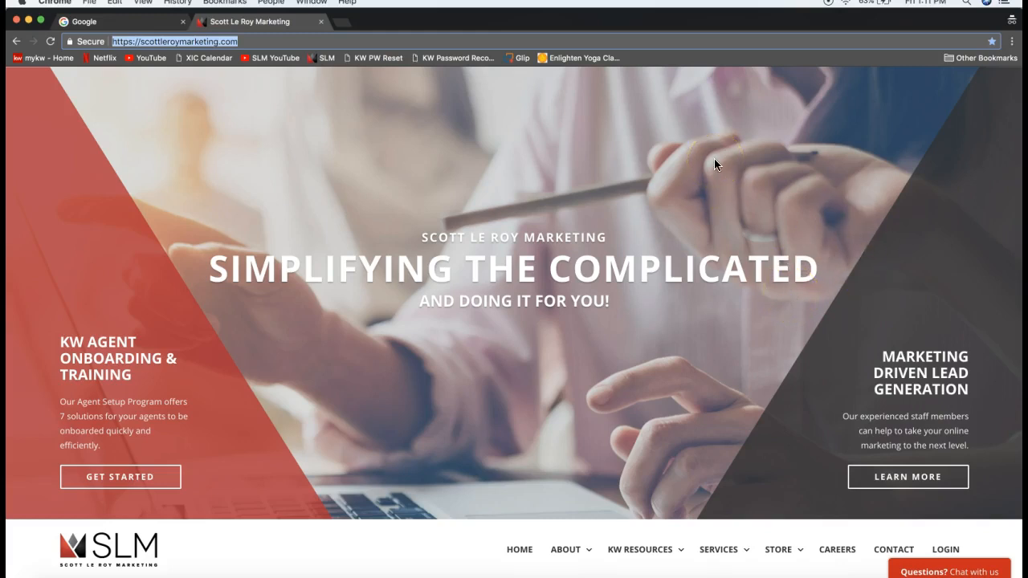
scroll(715, 160, down, 1)
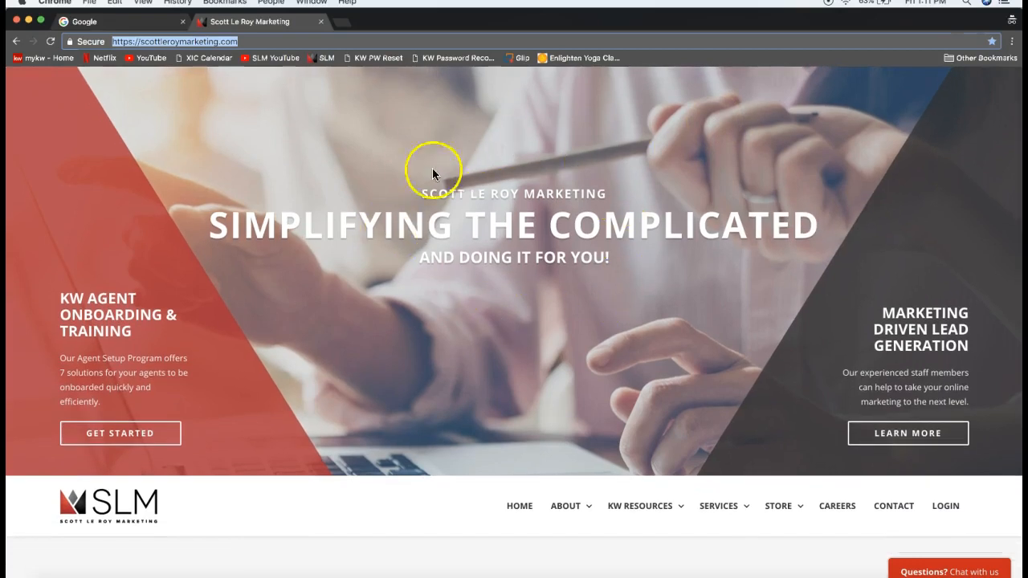
scroll(537, 300, down, 5)
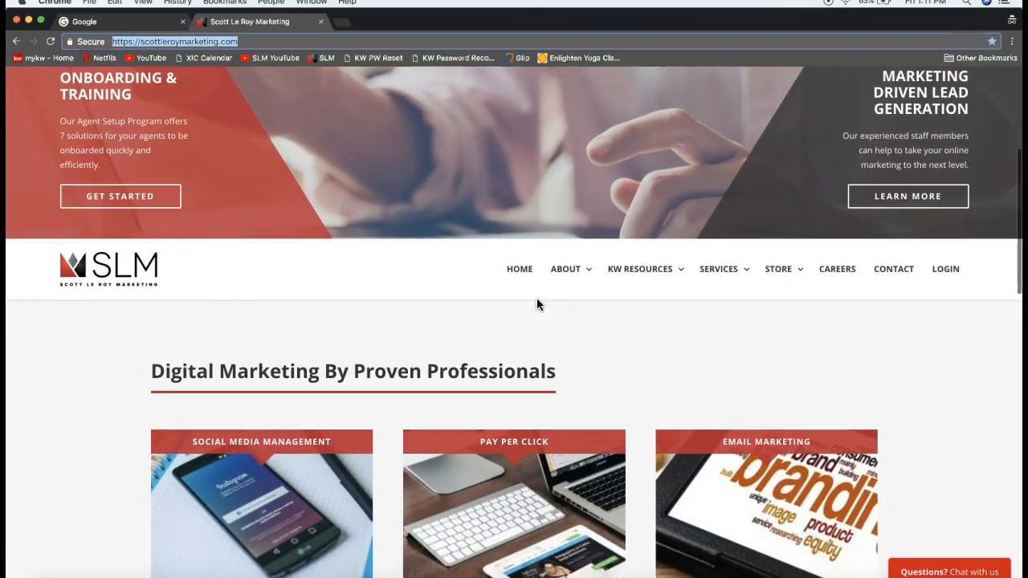
scroll(677, 348, down, 2)
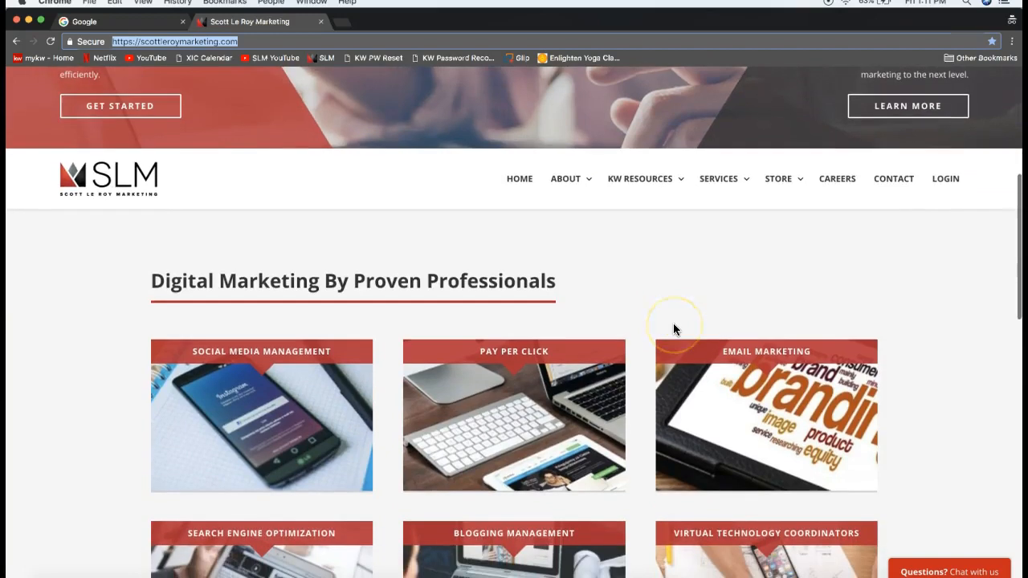
mouse_move(645, 185)
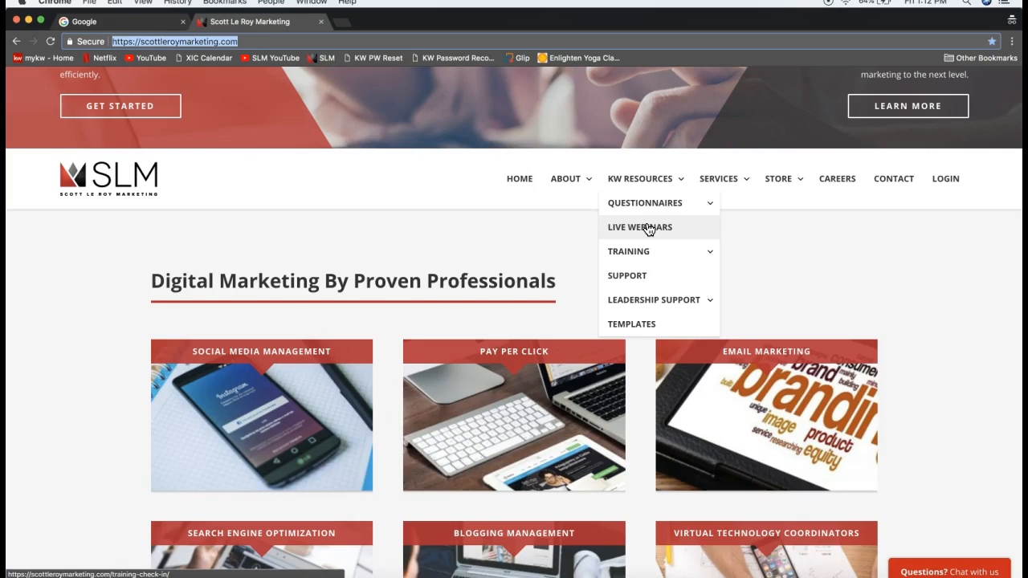
Choose TEMPLATES under KW RESOURCES to reach the SLM KW Resources login page
click(632, 186)
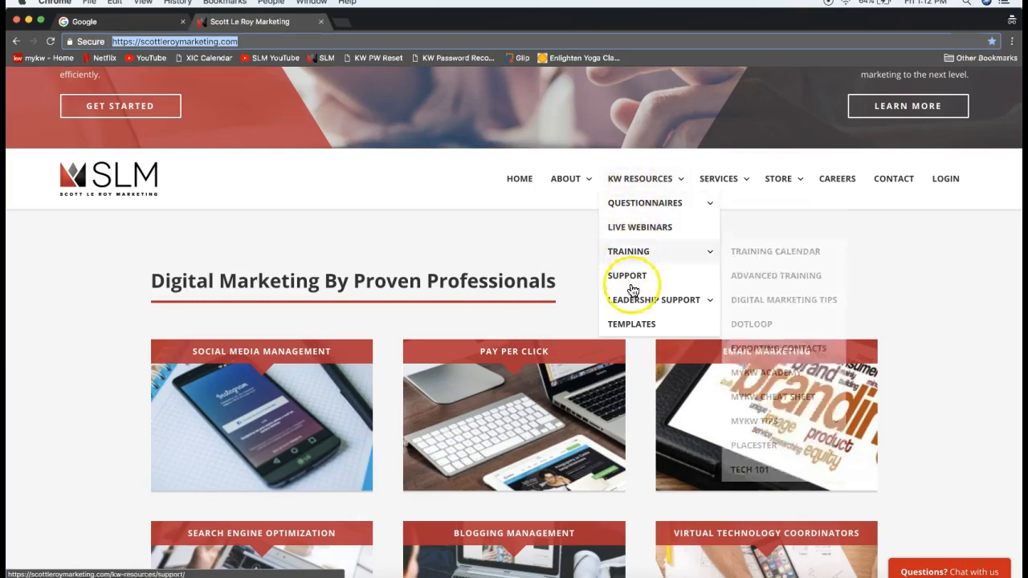
click(632, 328)
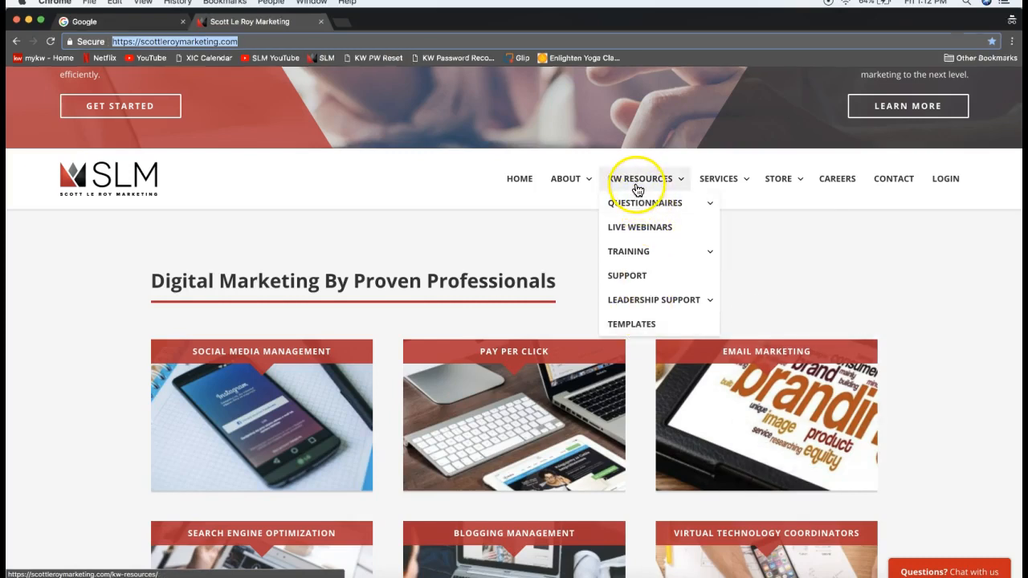
click(644, 328)
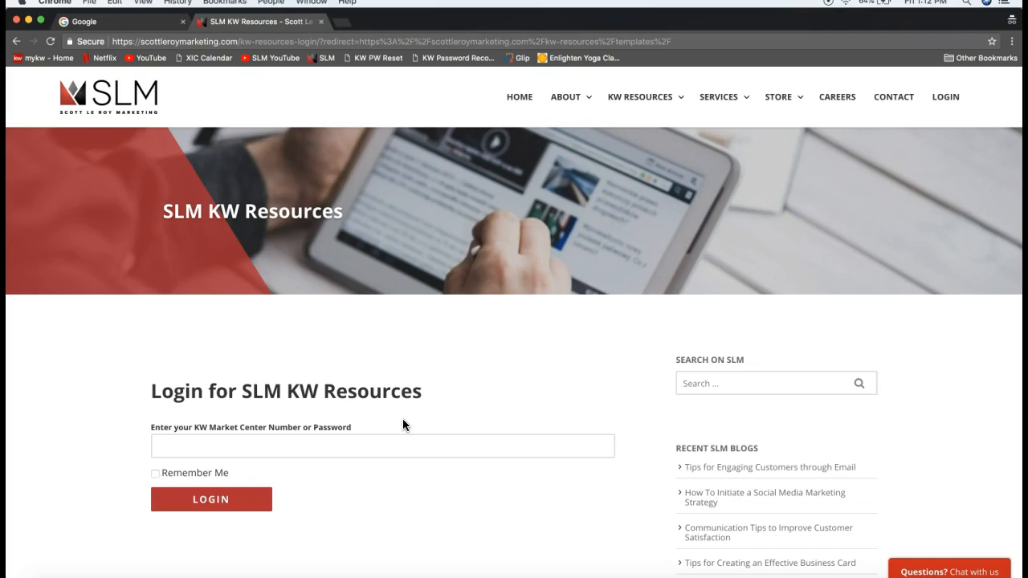
Fill in the saved KW Market Center Number, tick Remember Me, and log in
scroll(403, 425, down, 1)
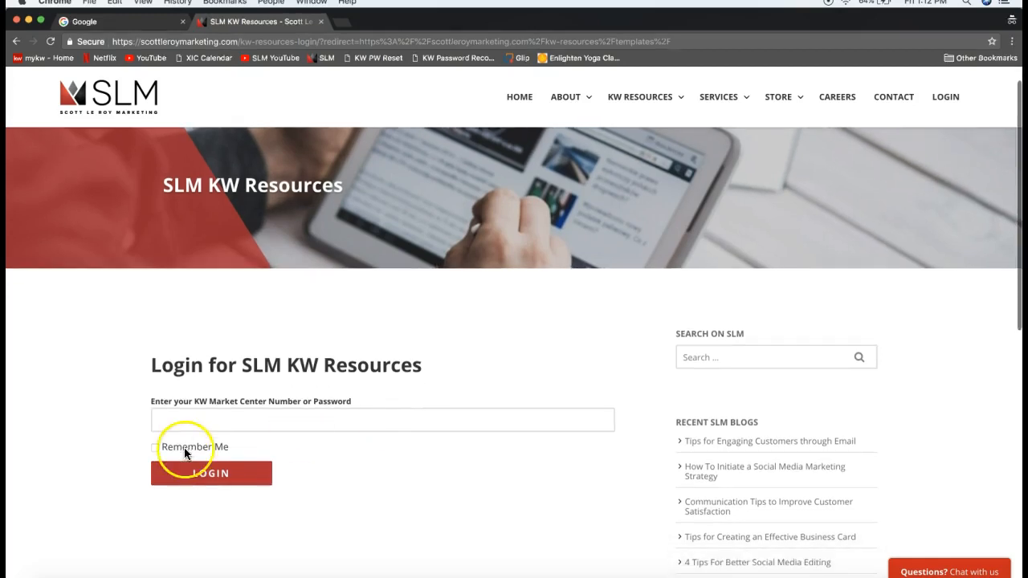
click(175, 419)
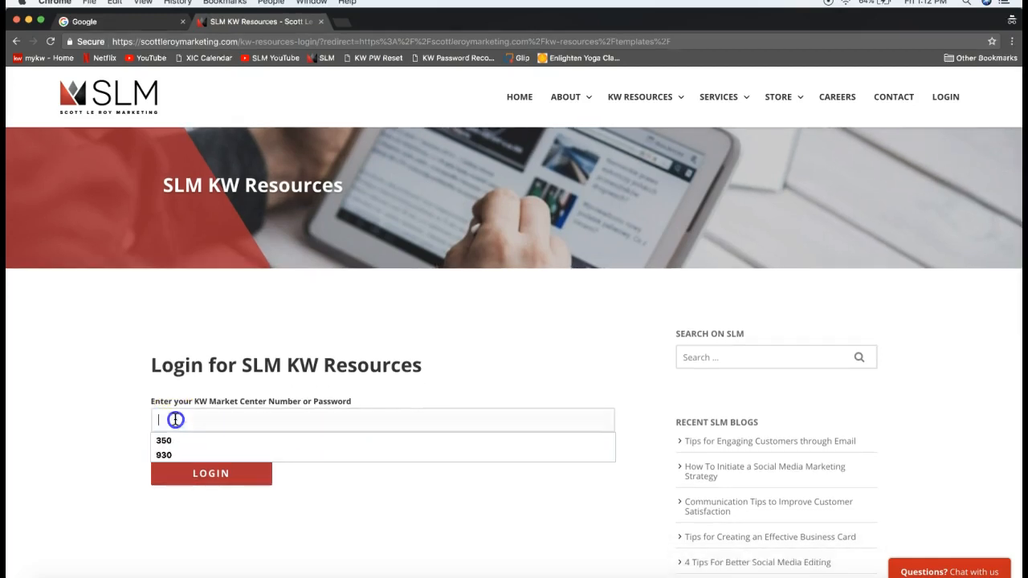
click(267, 440)
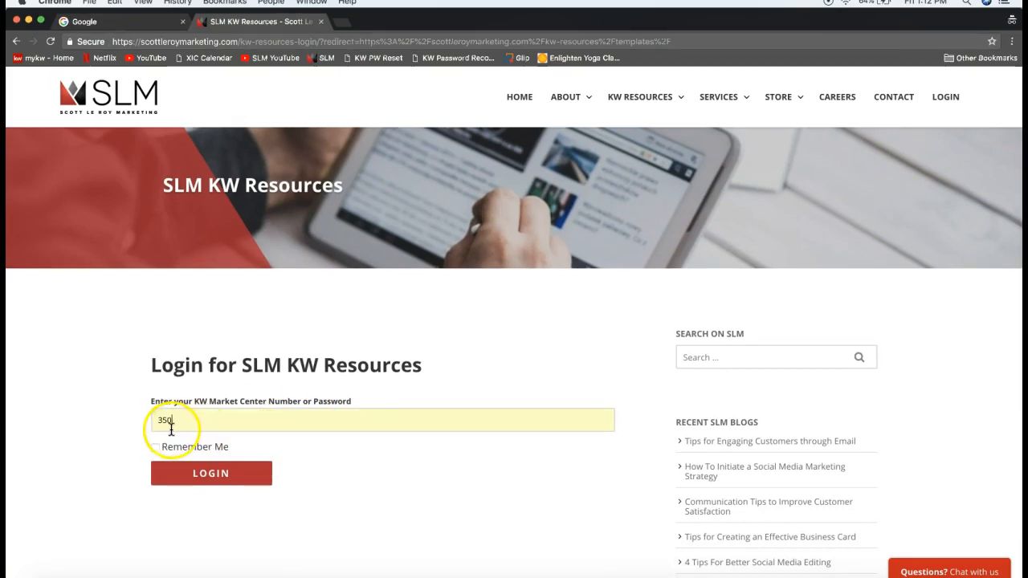
click(171, 430)
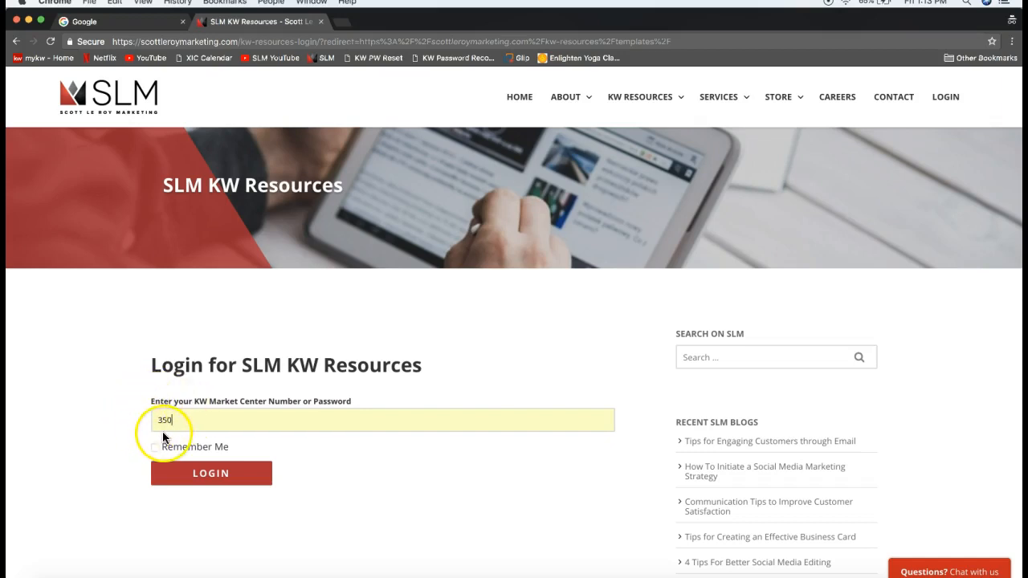
click(156, 448)
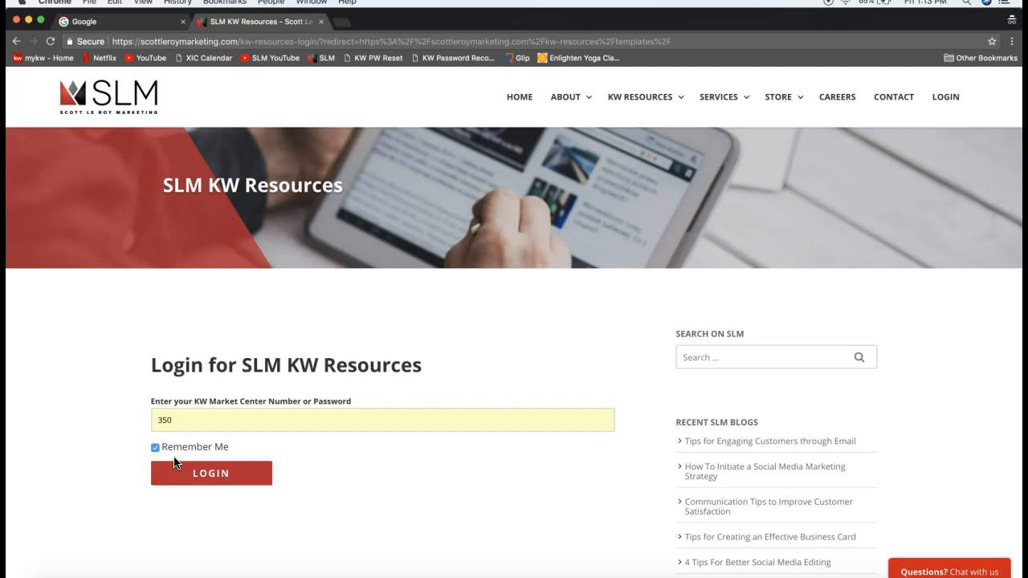
click(193, 477)
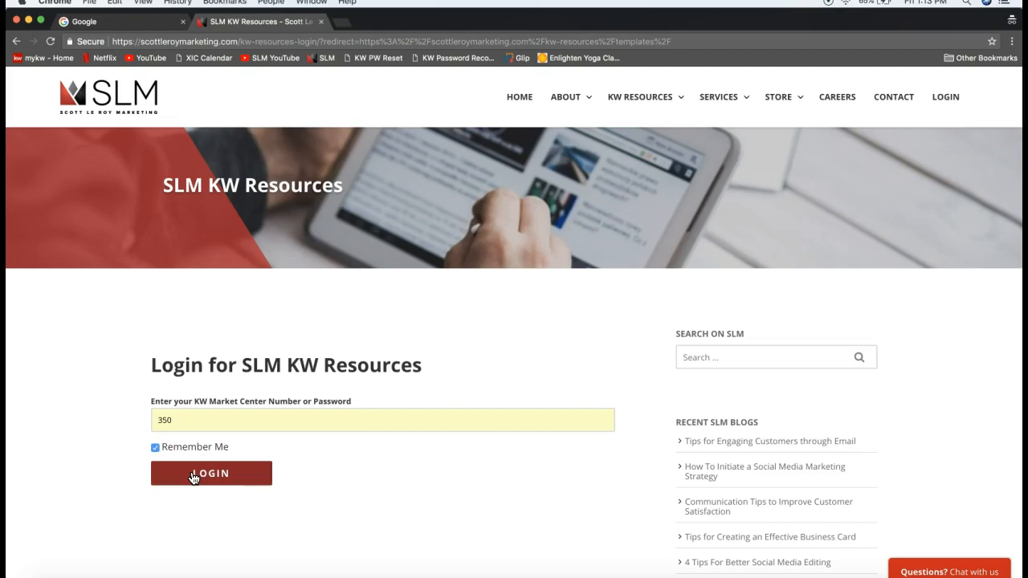
click(192, 478)
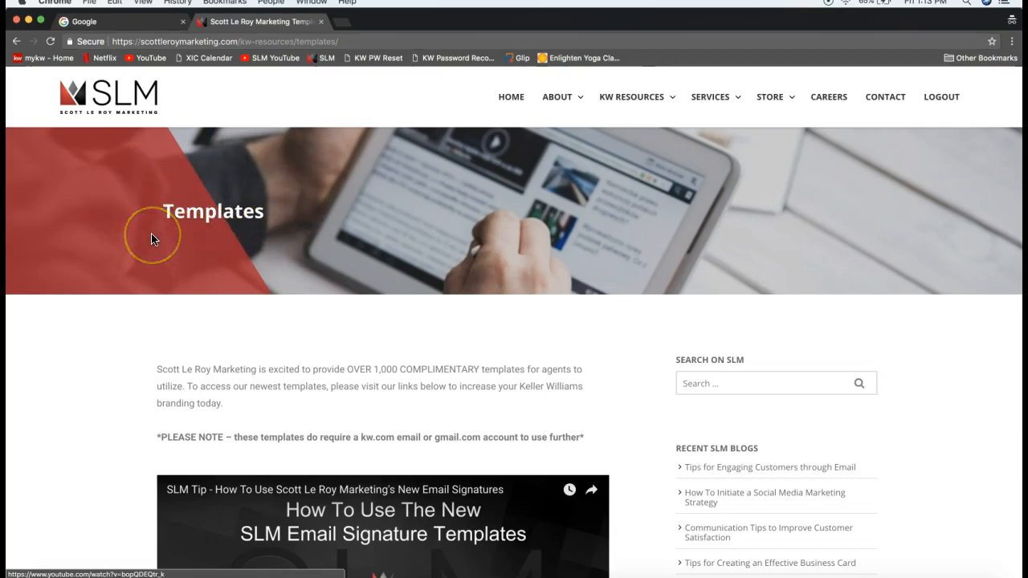
Scroll the Templates page past the tutorial video to the template category buttons
scroll(152, 239, down, 2)
scroll(151, 239, down, 5)
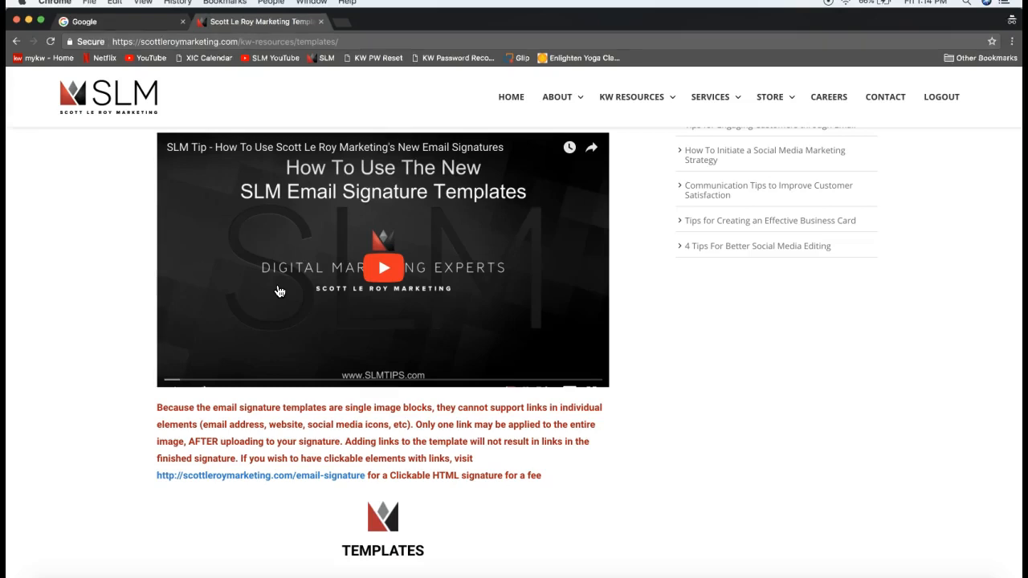
scroll(279, 291, down, 5)
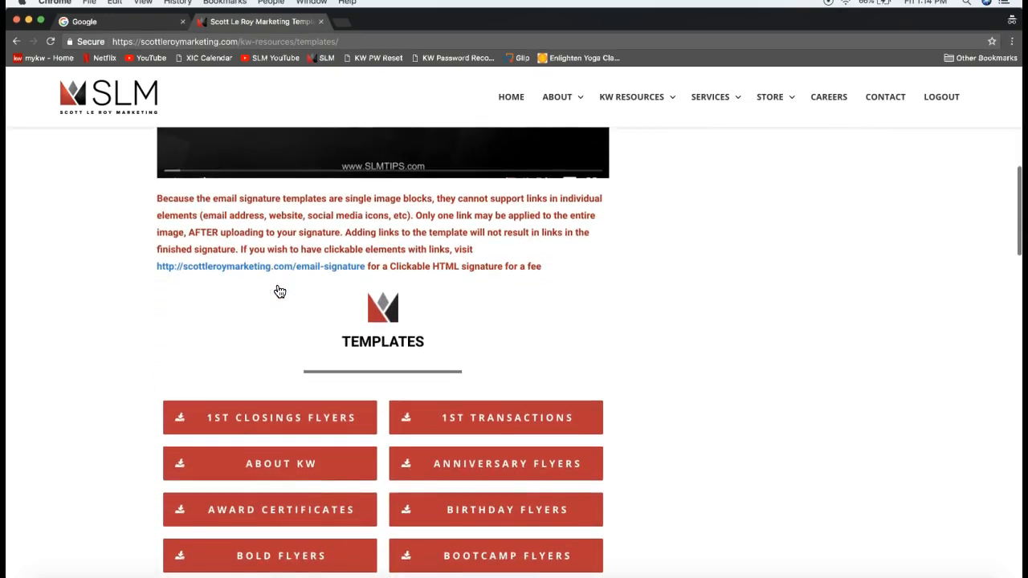
scroll(280, 291, down, 4)
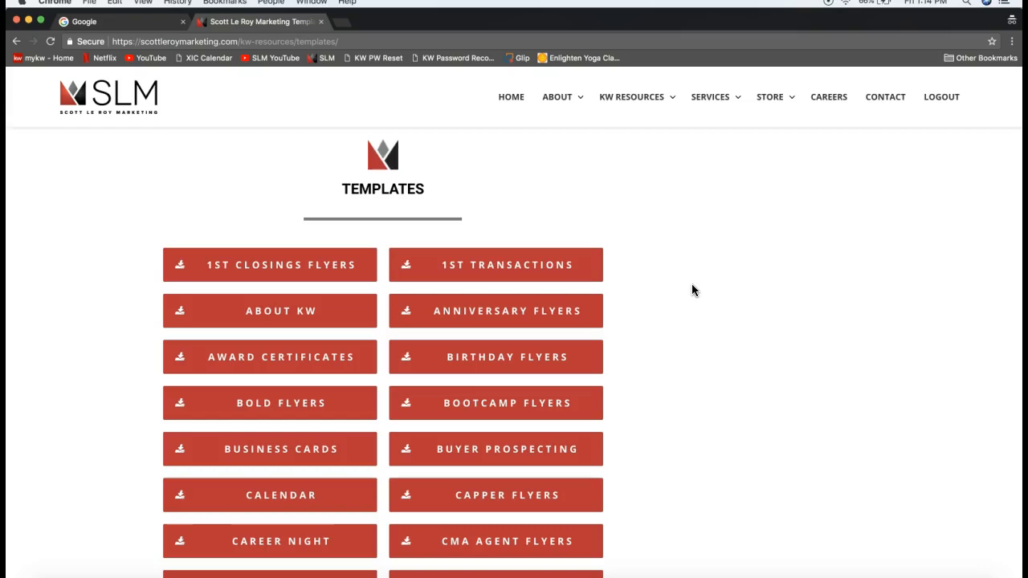
scroll(693, 285, down, 3)
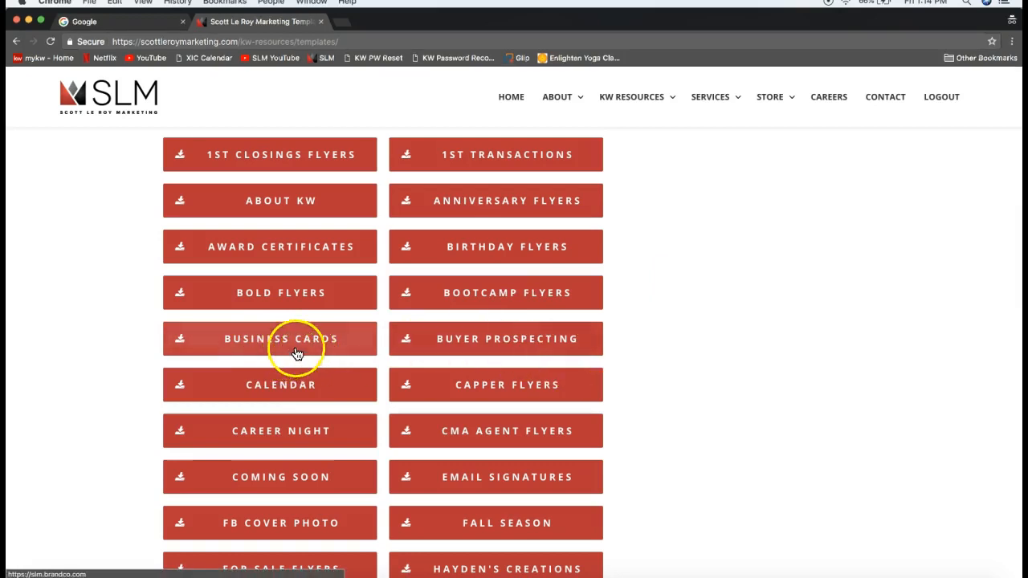
click(299, 356)
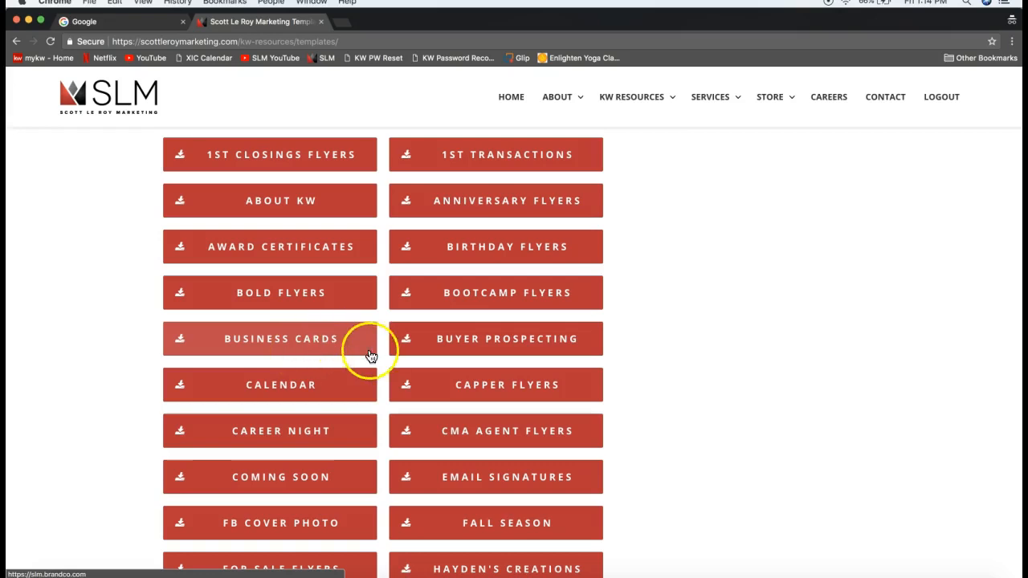
scroll(671, 384, down, 2)
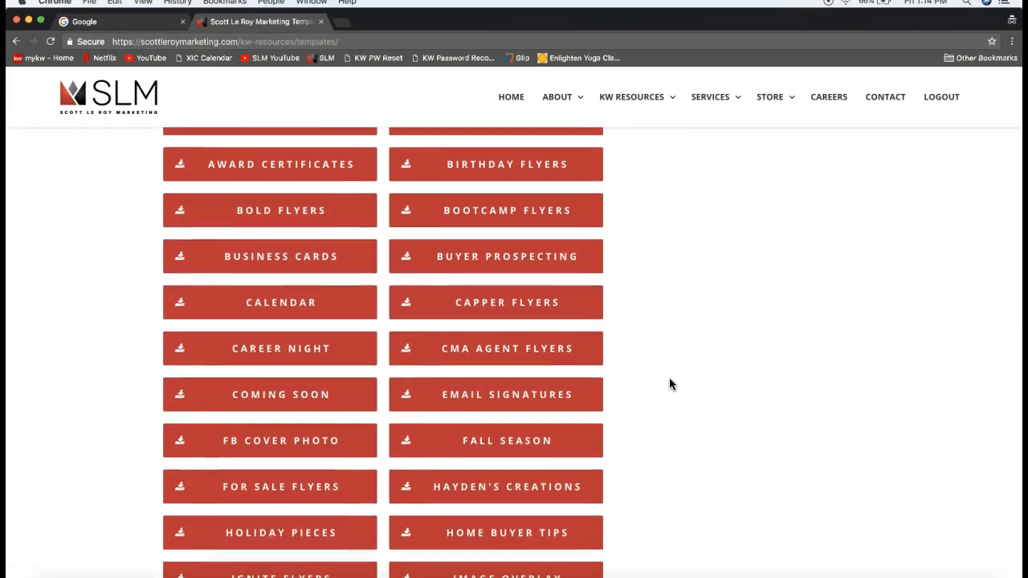
scroll(671, 384, down, 1)
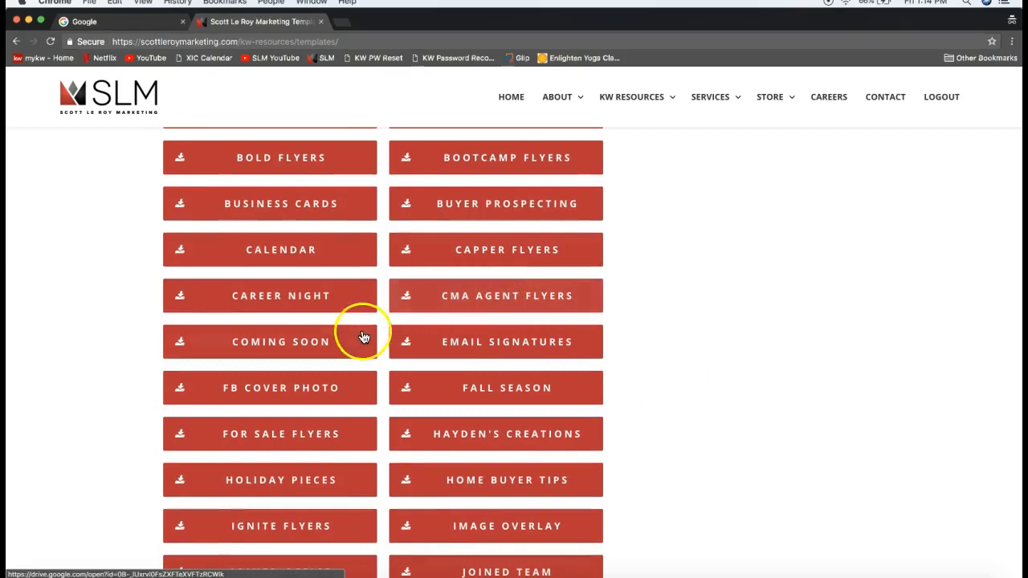
click(520, 360)
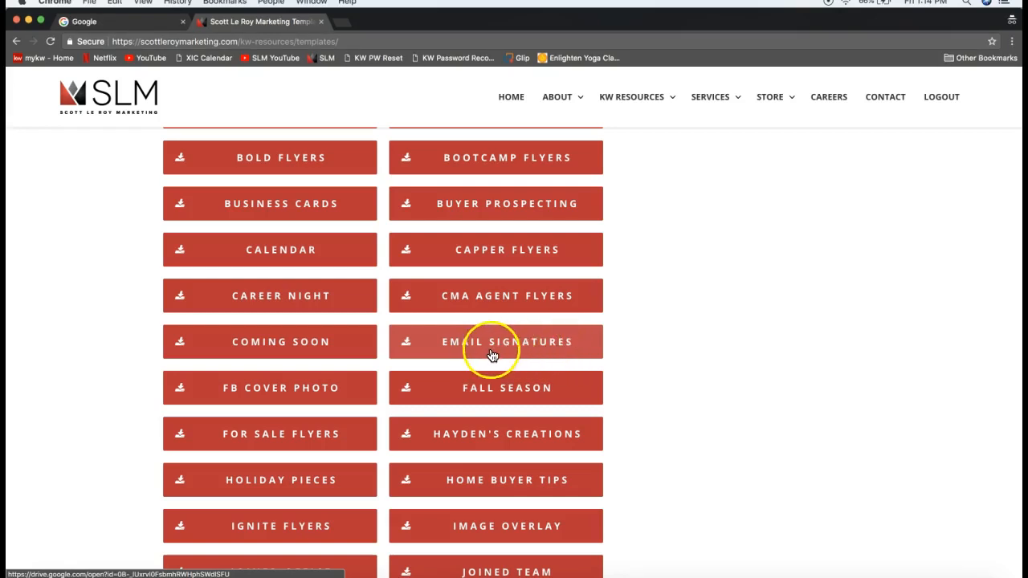
scroll(629, 339, down, 2)
scroll(629, 338, down, 1)
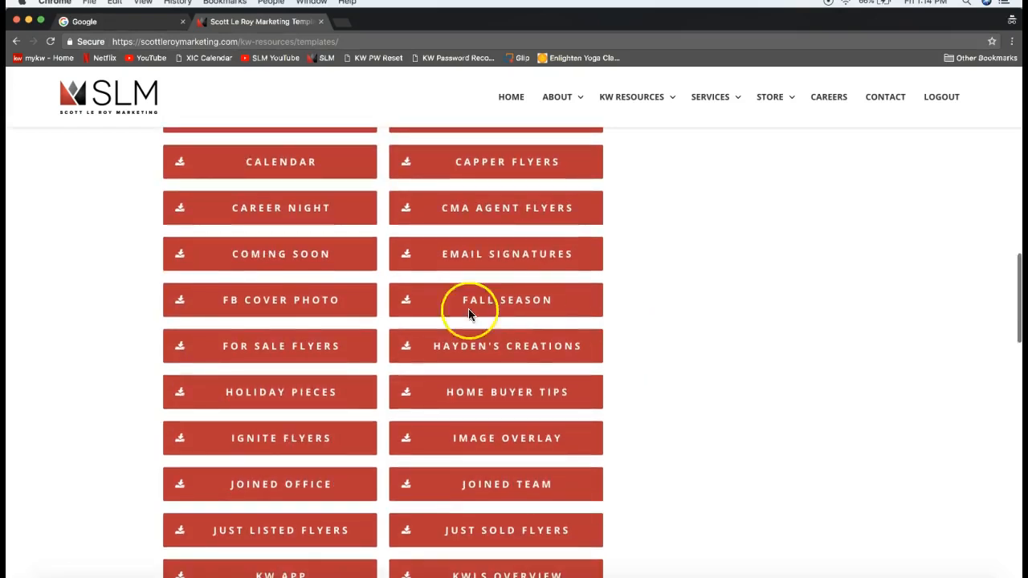
Click through several template buttons on the SLM Templates page while scrolling down
click(276, 317)
click(782, 381)
scroll(782, 381, down, 3)
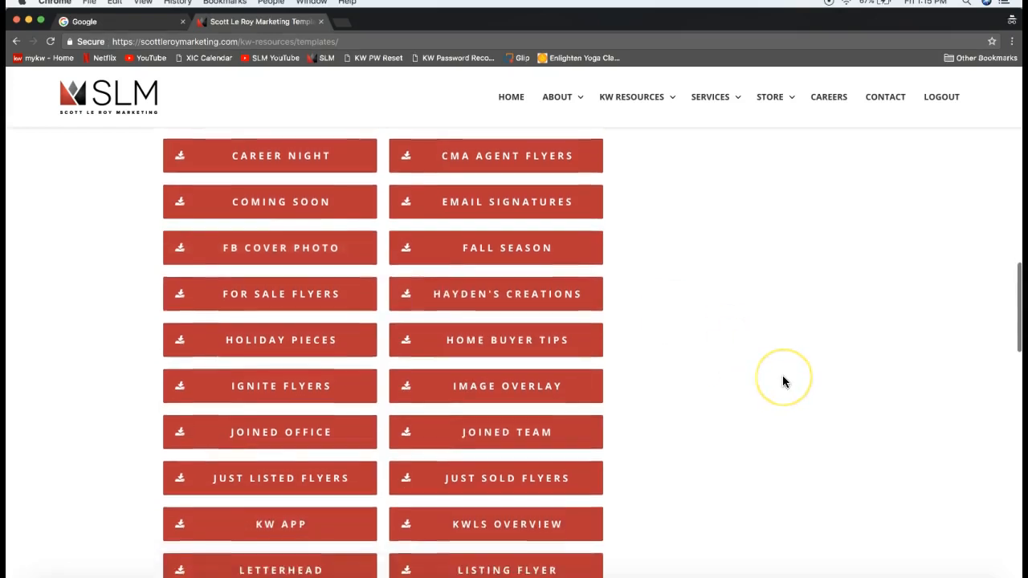
scroll(785, 383, down, 1)
click(719, 340)
scroll(720, 357, down, 1)
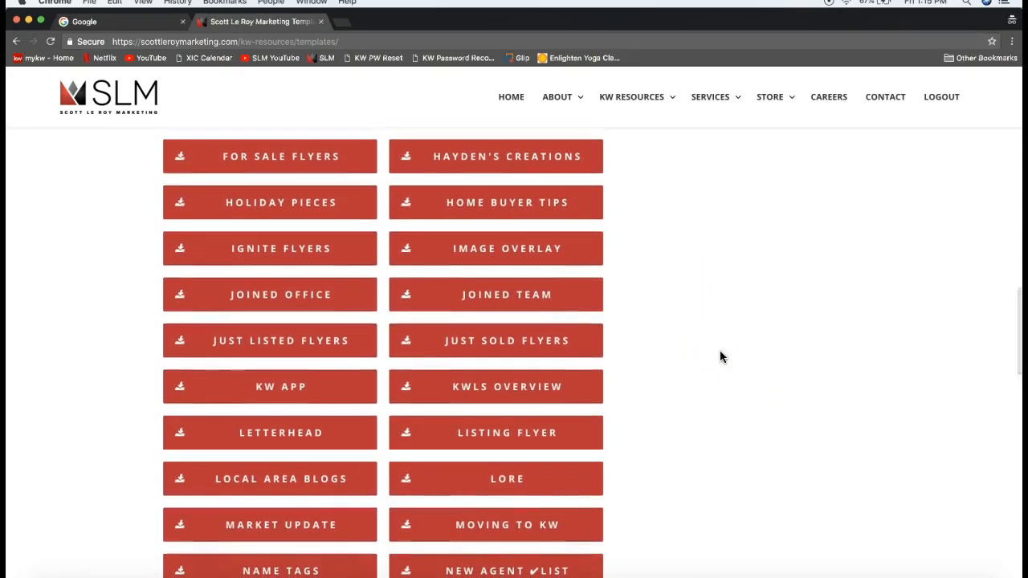
click(238, 355)
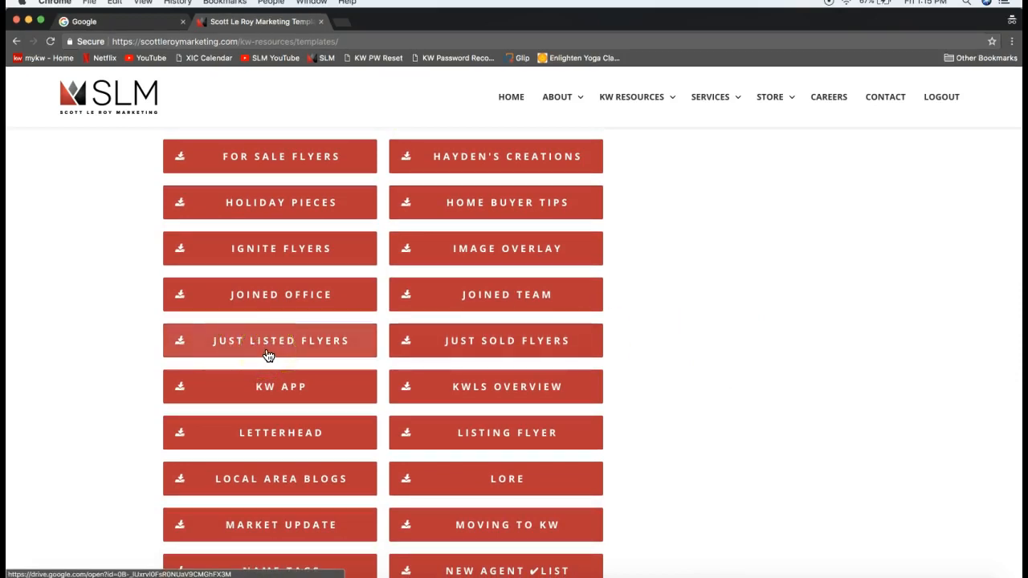
click(307, 351)
click(460, 352)
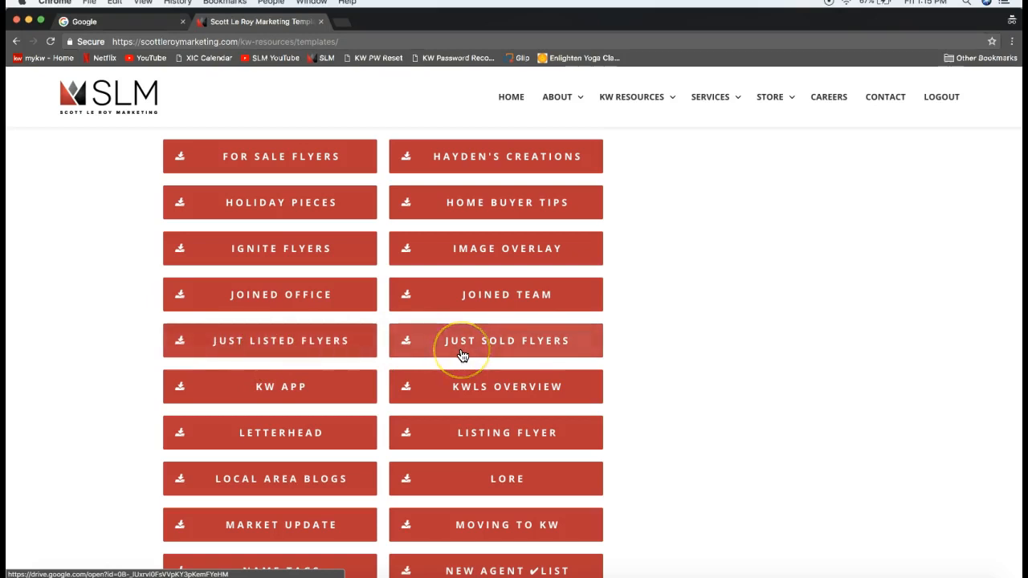
click(337, 424)
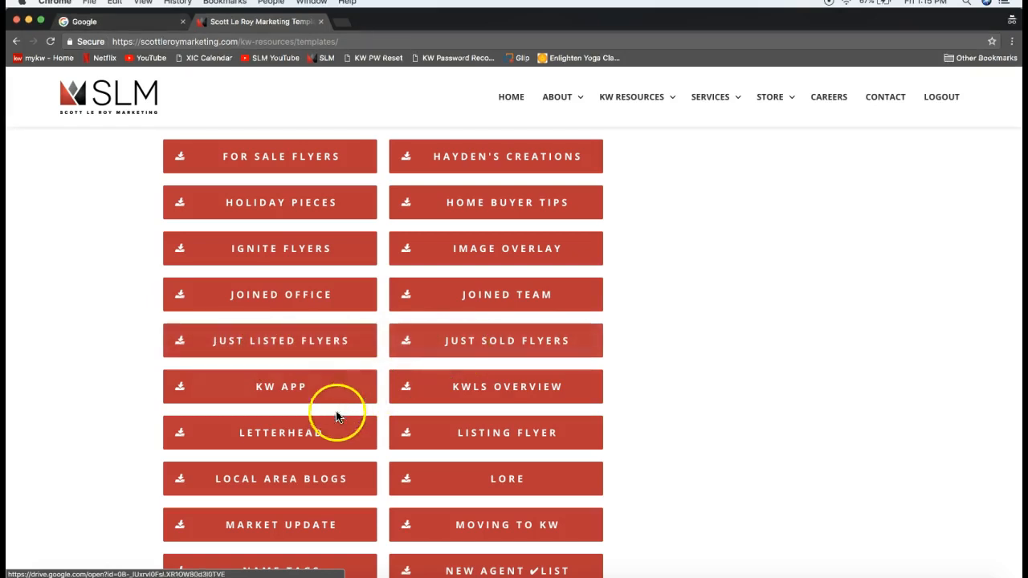
Scroll to the EMAIL SIGNATURES button and open the Email Signatures collection
scroll(303, 442, down, 1)
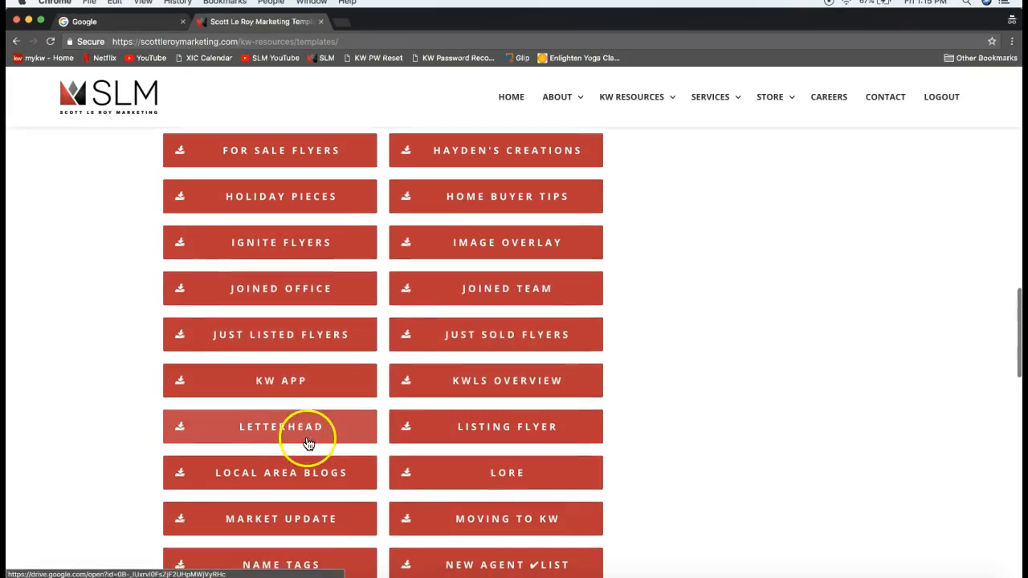
scroll(682, 413, down, 5)
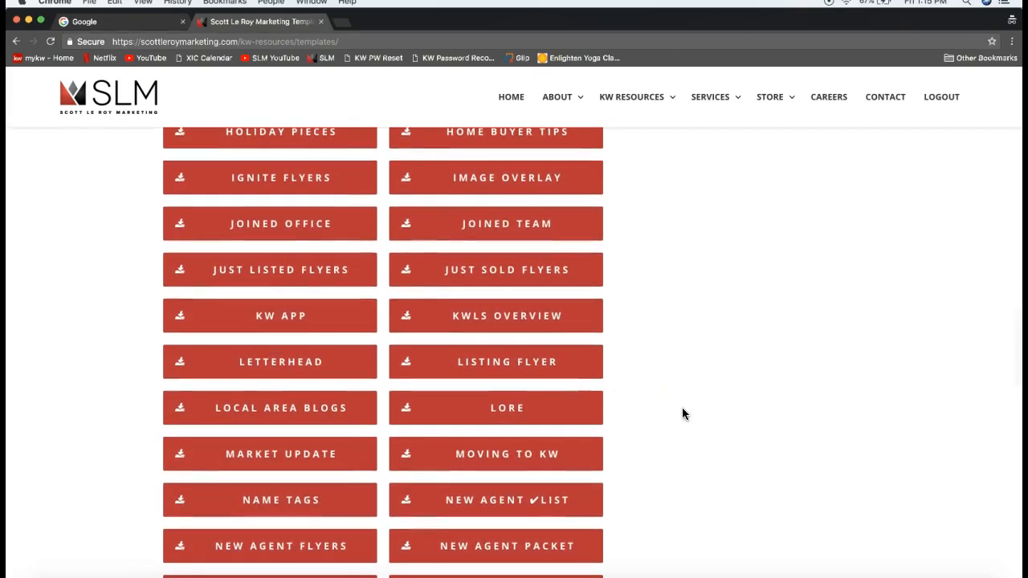
scroll(683, 409, down, 3)
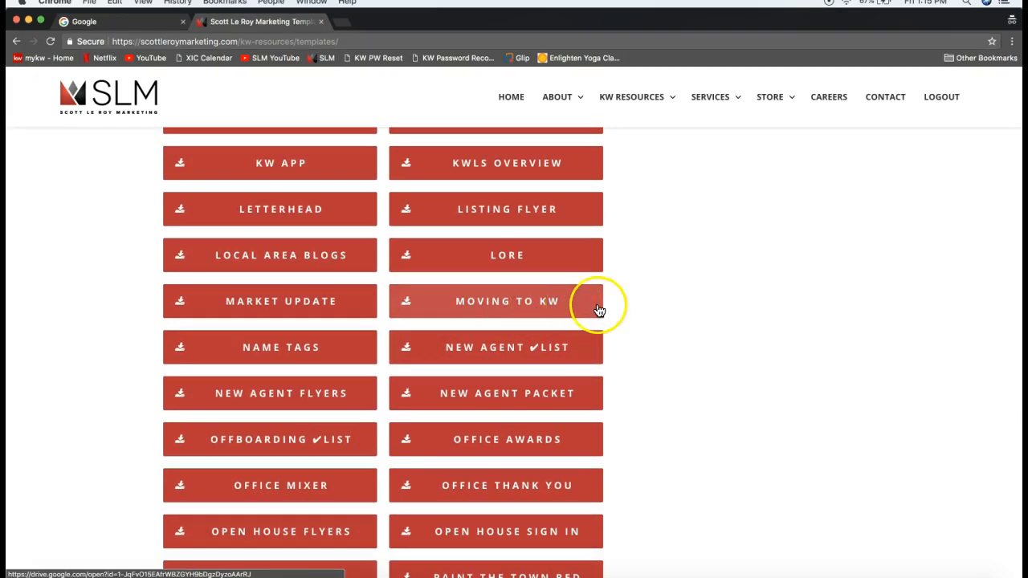
scroll(639, 308, down, 3)
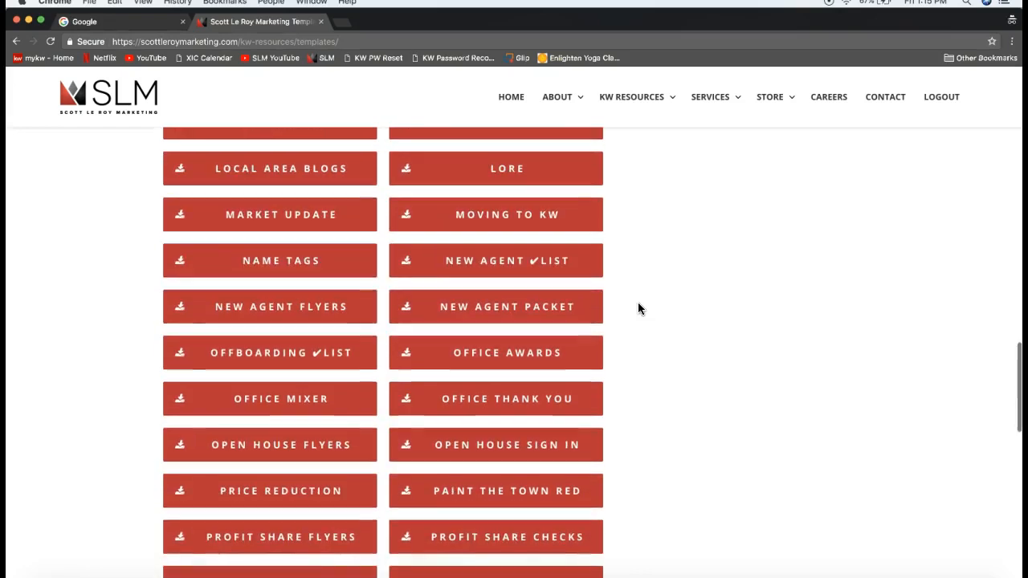
scroll(310, 486, down, 3)
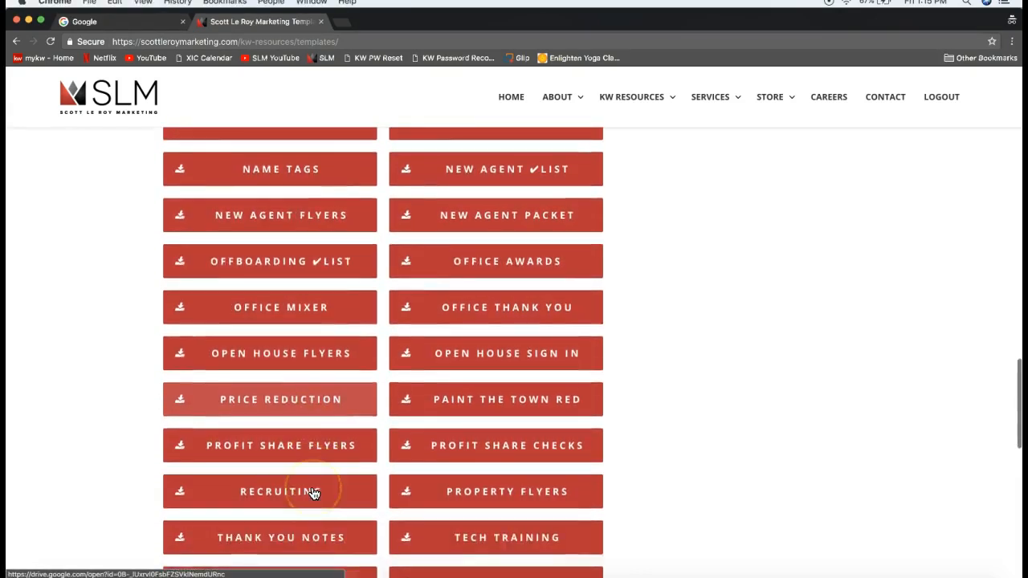
scroll(471, 481, down, 3)
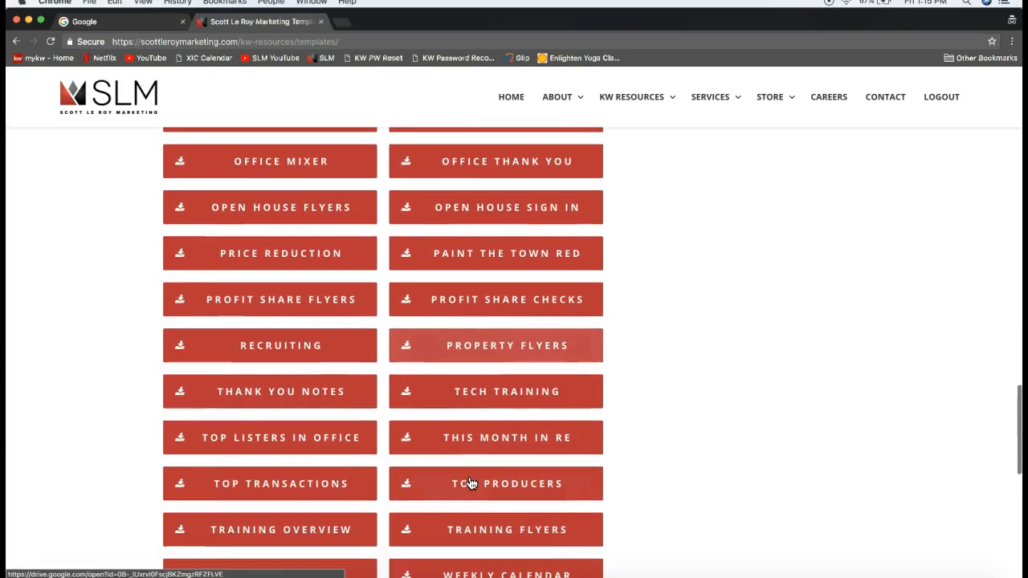
scroll(451, 446, down, 3)
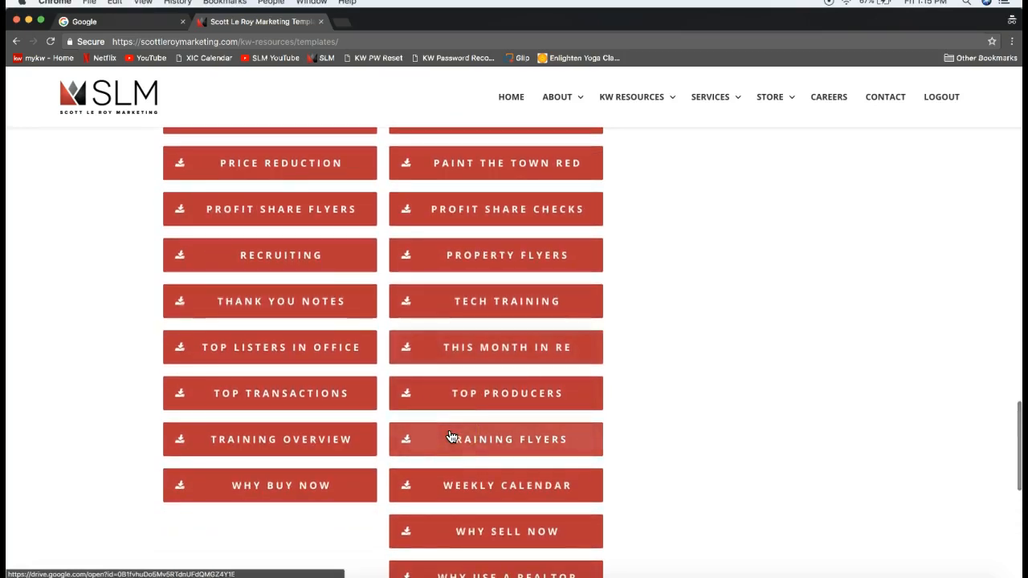
scroll(408, 430, down, 2)
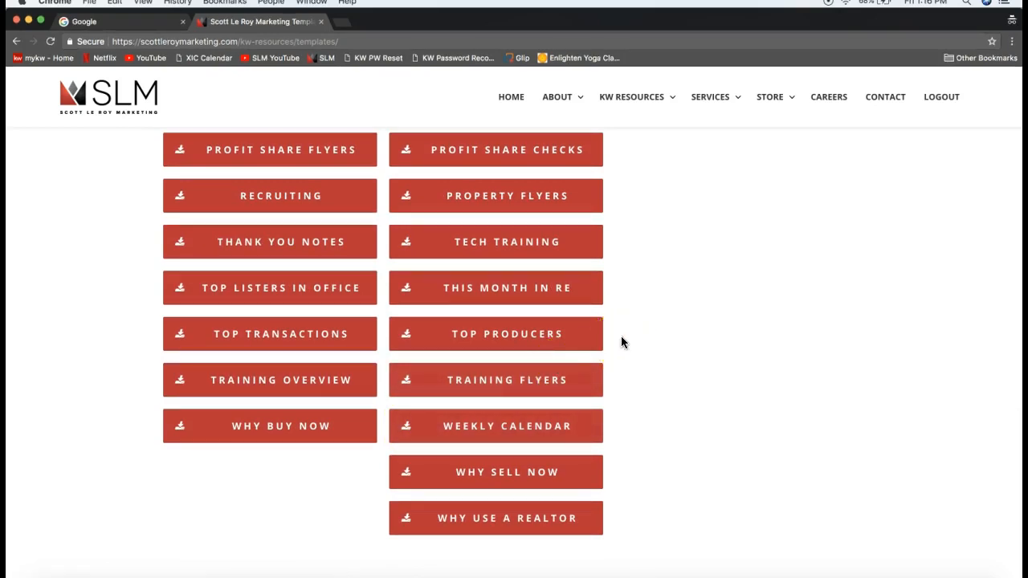
scroll(622, 344, up, 5)
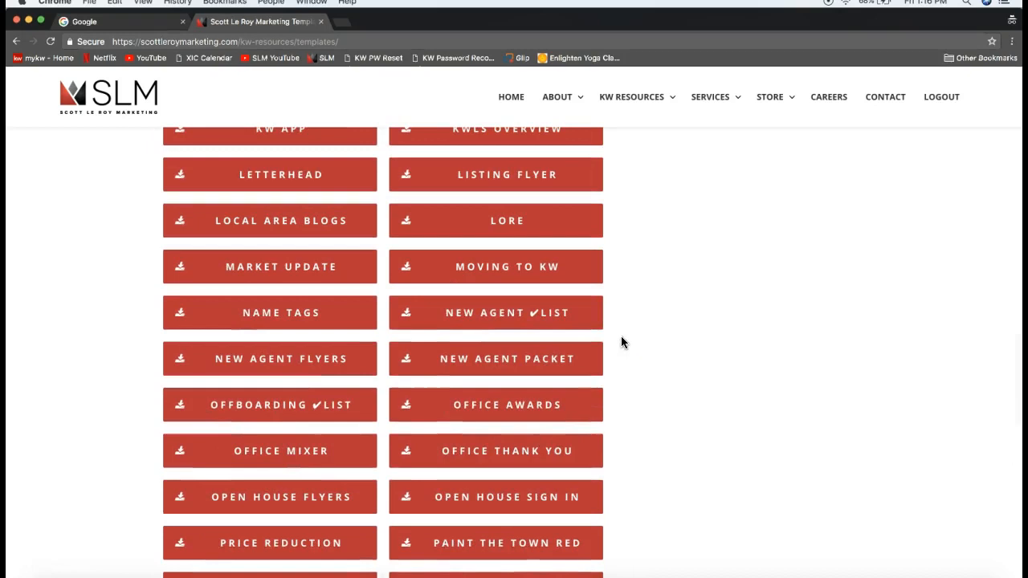
scroll(622, 343, up, 3)
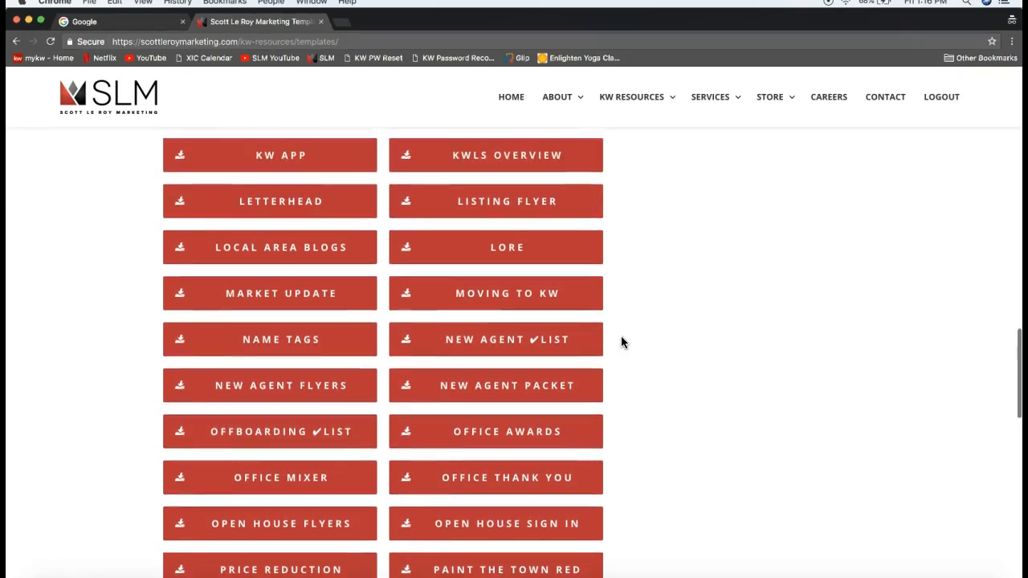
scroll(622, 343, up, 10)
click(620, 334)
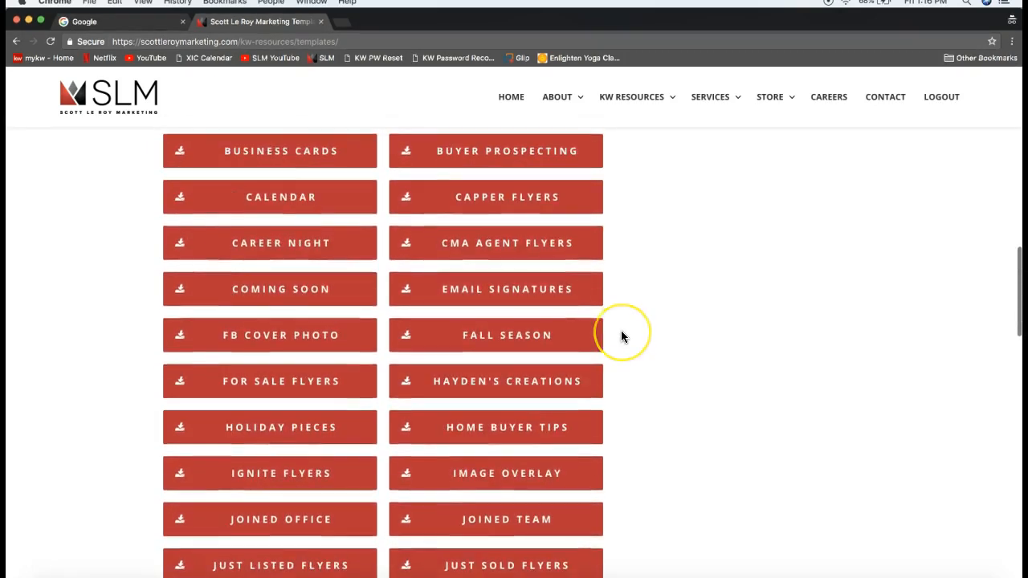
scroll(621, 336, up, 4)
scroll(621, 337, down, 3)
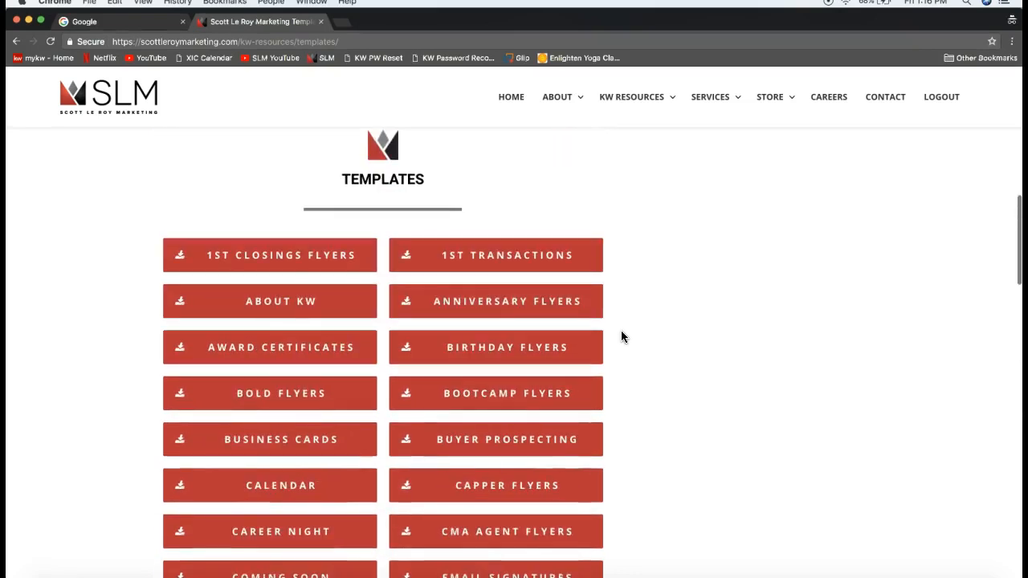
scroll(621, 337, down, 2)
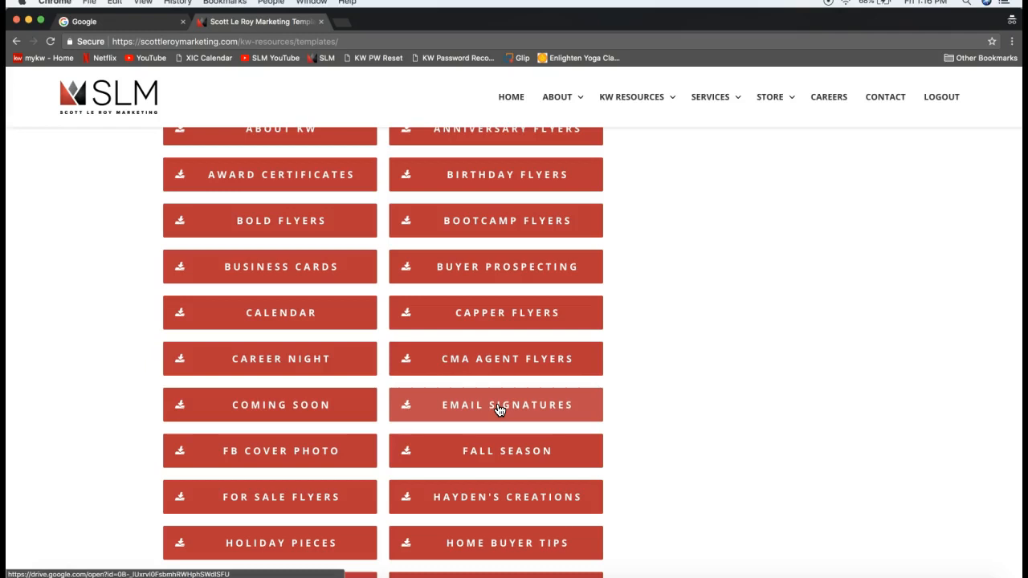
click(472, 410)
Open the shared Email Signatures Drive folder, then its Normal Email Signatures subfolder
click(497, 413)
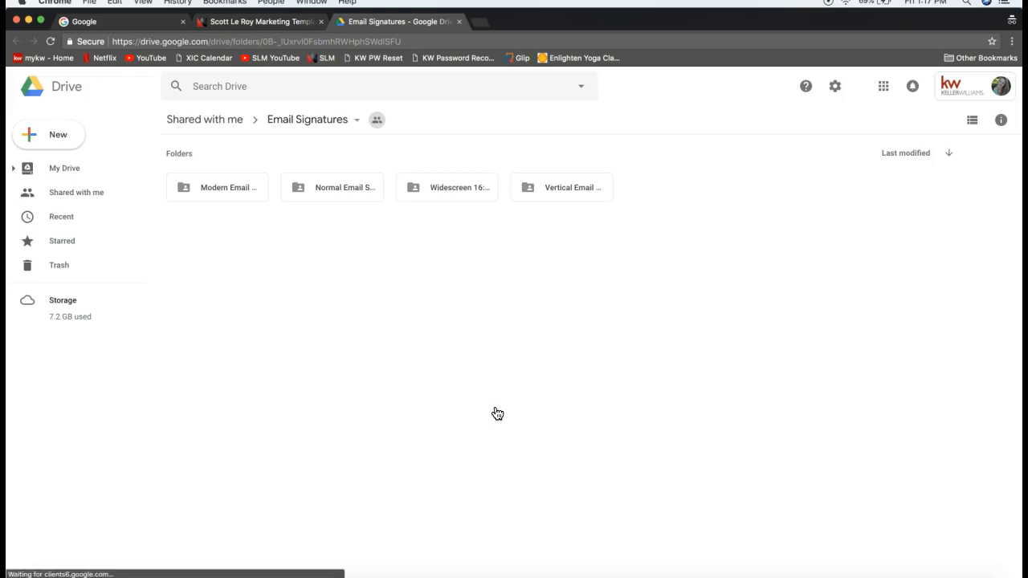
click(338, 320)
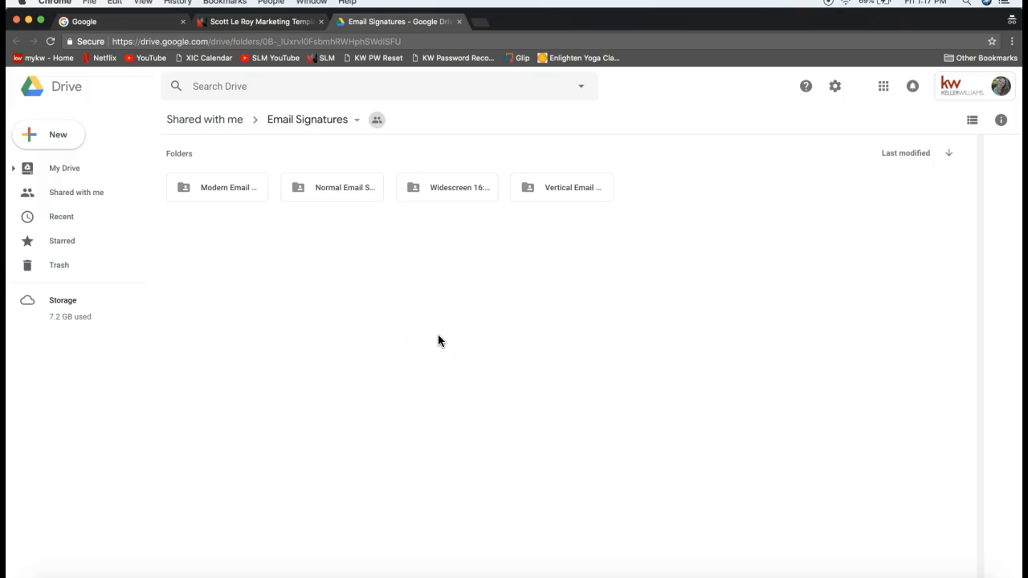
click(330, 188)
click(318, 189)
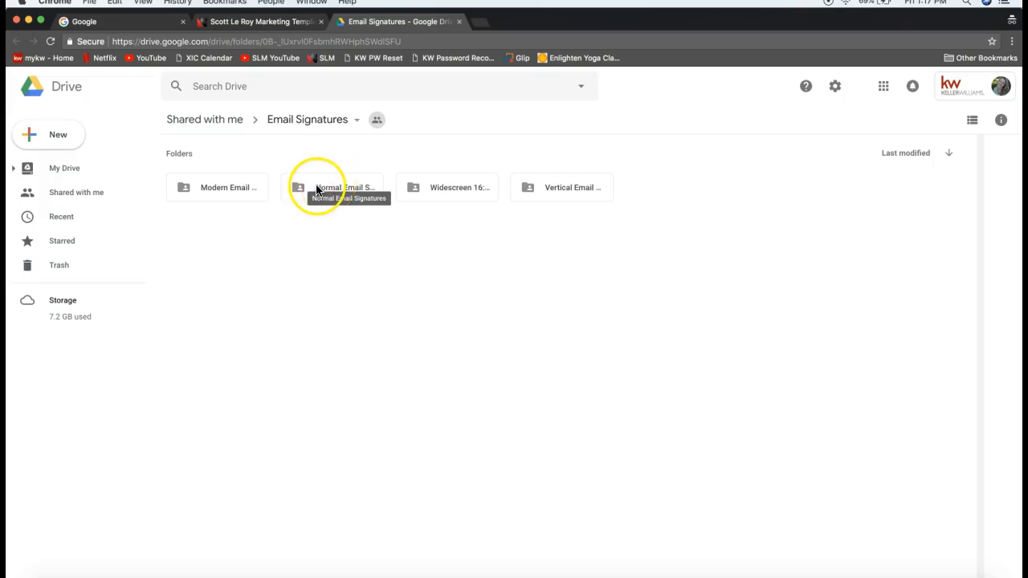
click(318, 188)
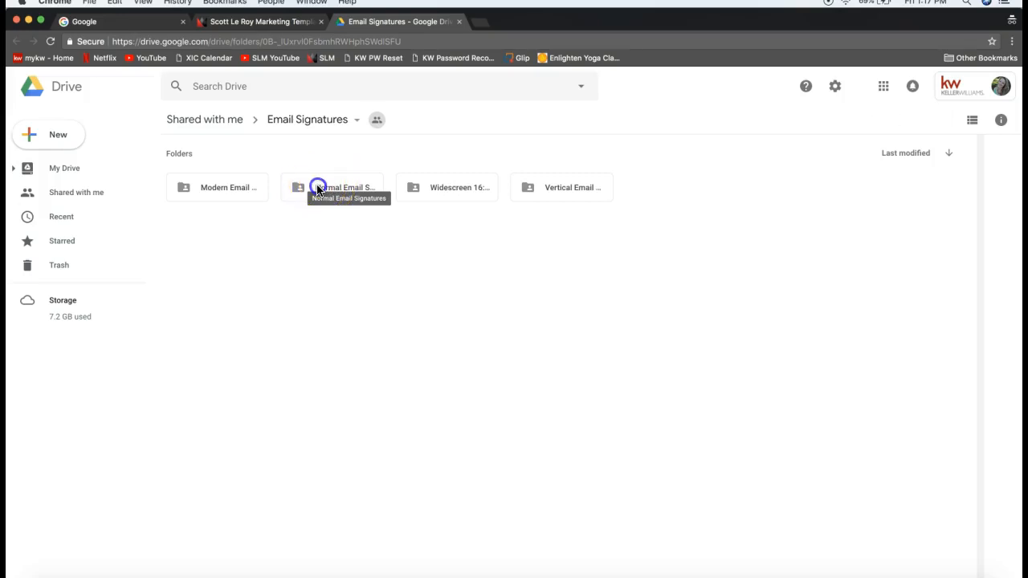
double_click(318, 189)
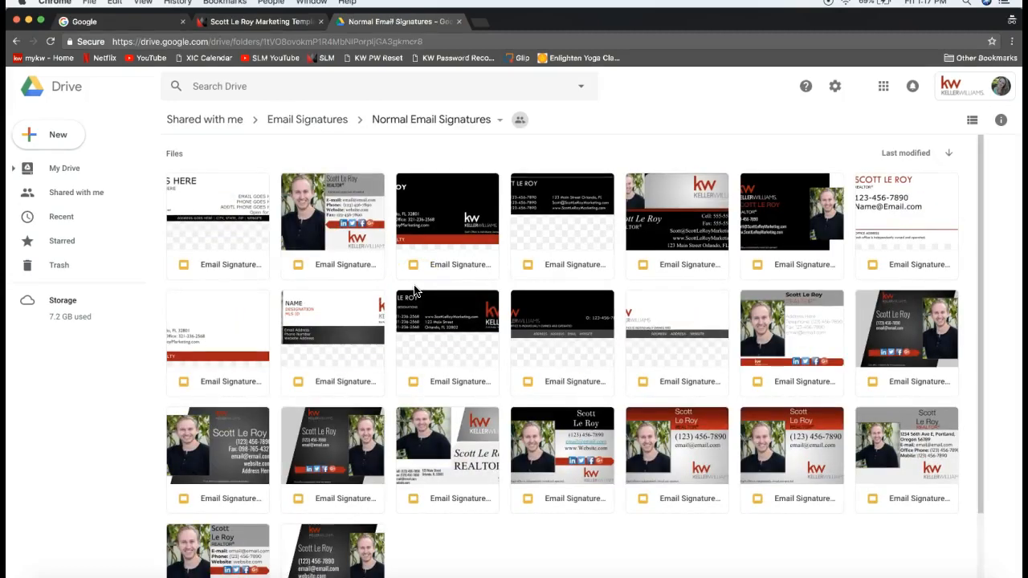
Open the Normal Email Signatures folder, then its third template, Email Signature #023
scroll(418, 249, down, 2)
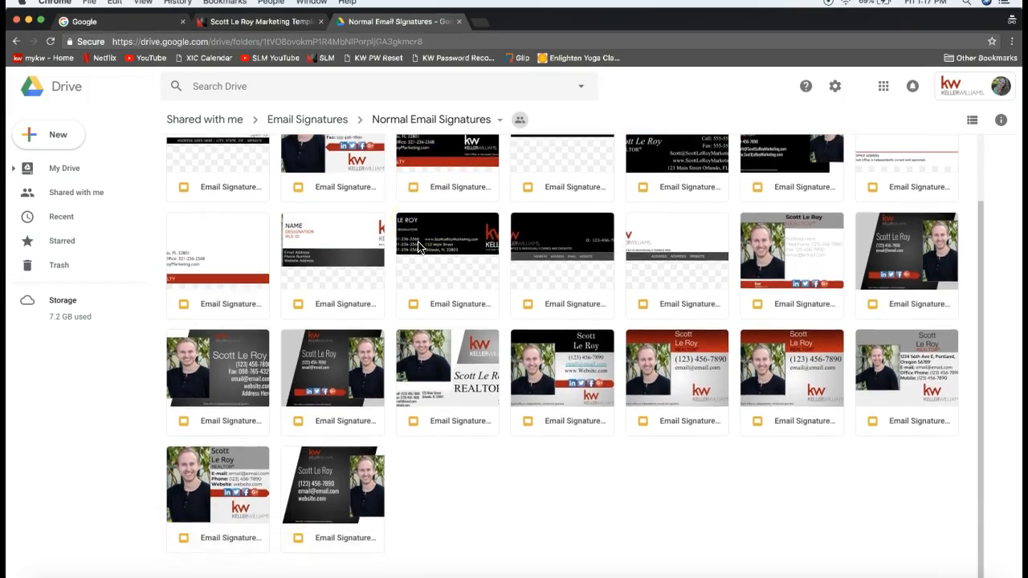
scroll(418, 247, up, 2)
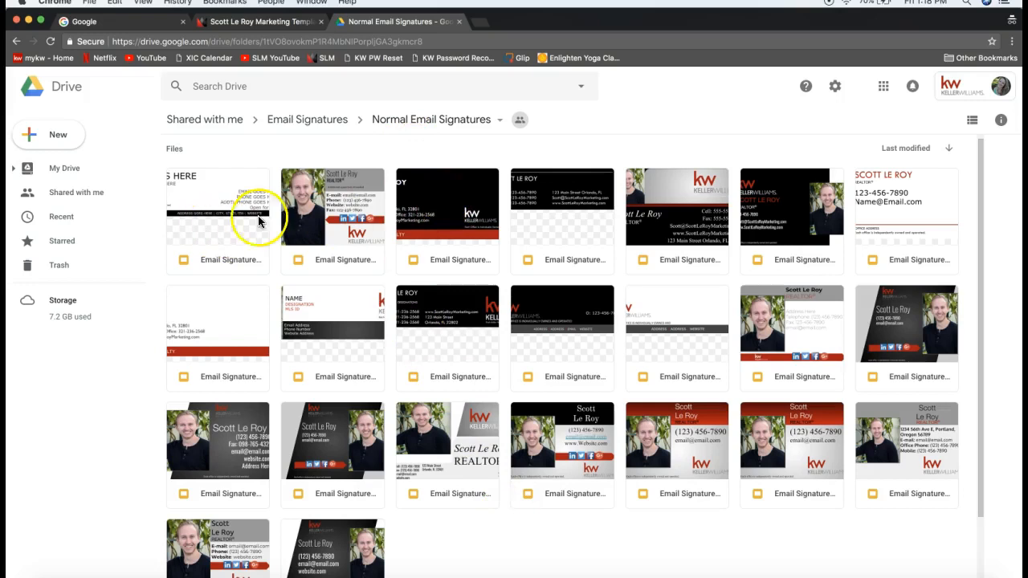
double_click(426, 221)
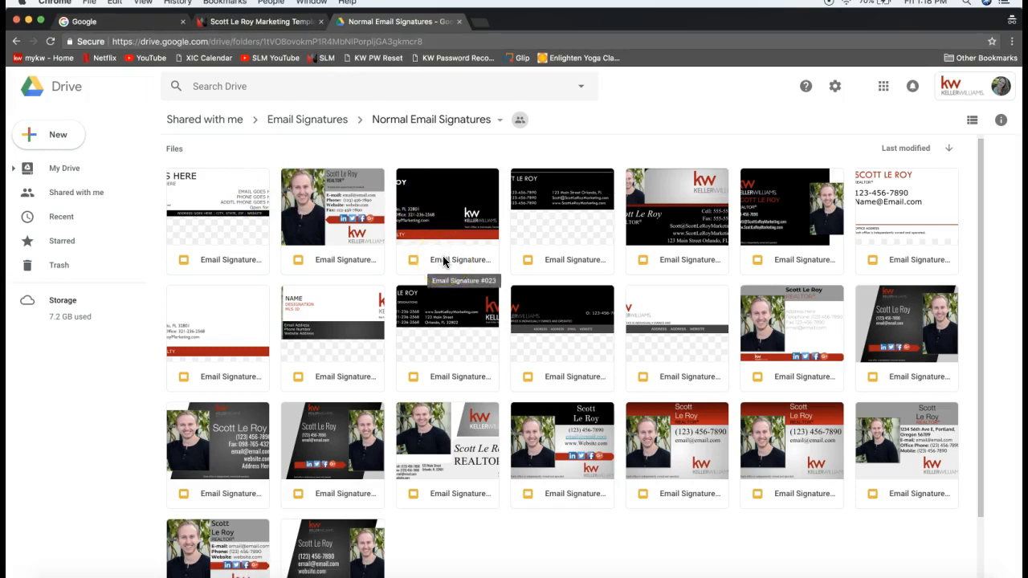
double_click(438, 201)
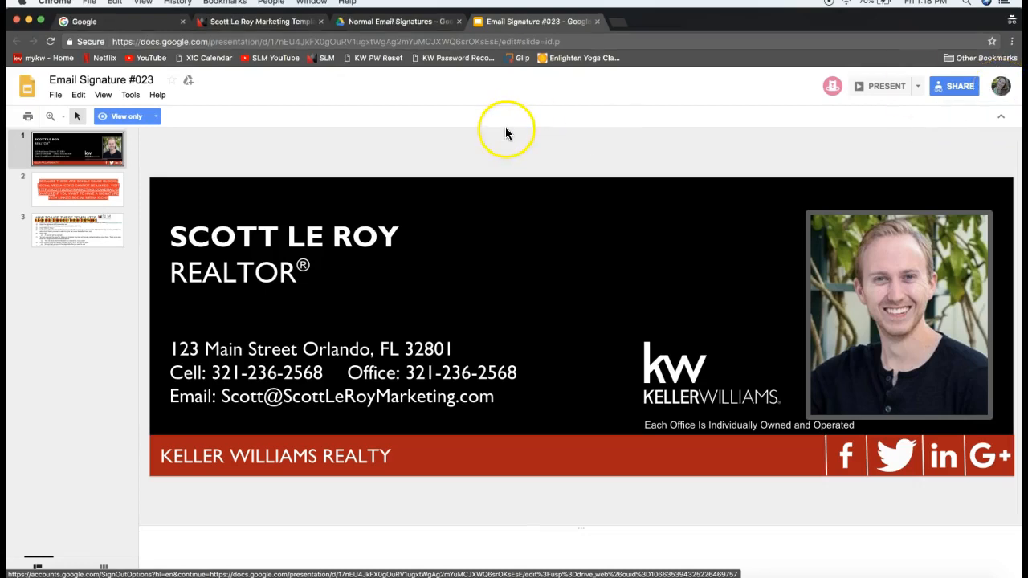
Choose Make a copy from the File menu of Email Signature #023
click(53, 95)
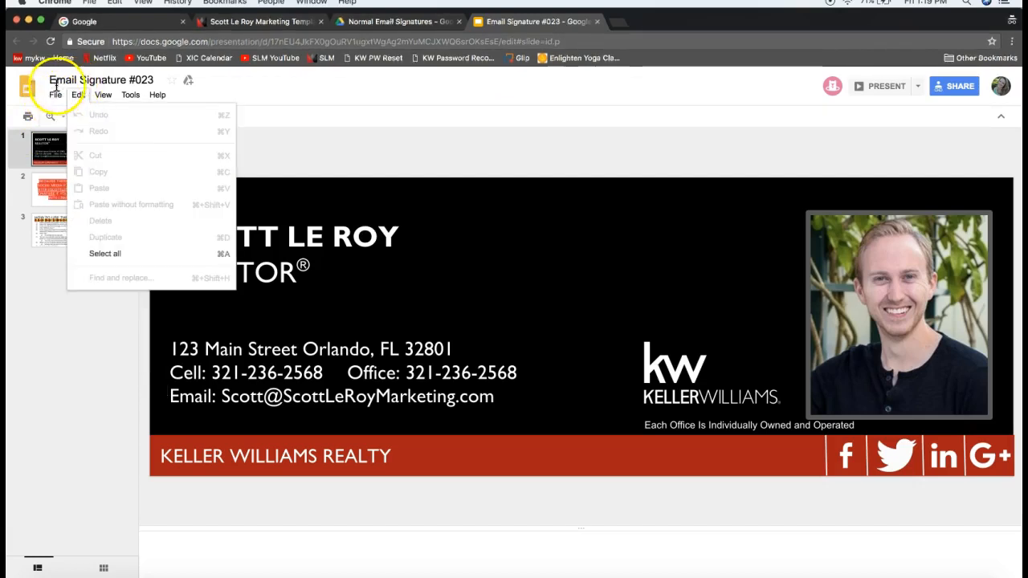
click(52, 94)
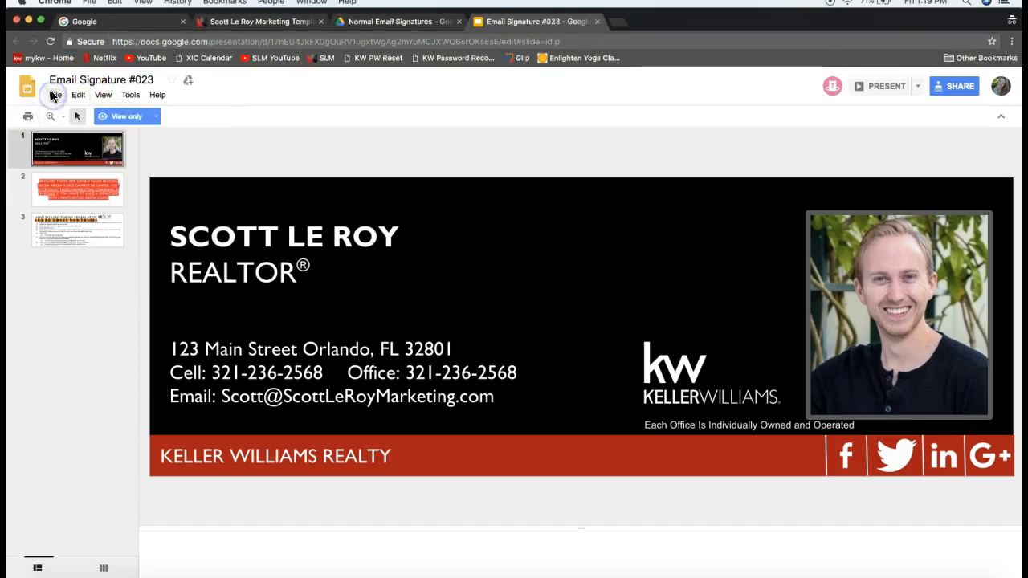
click(53, 95)
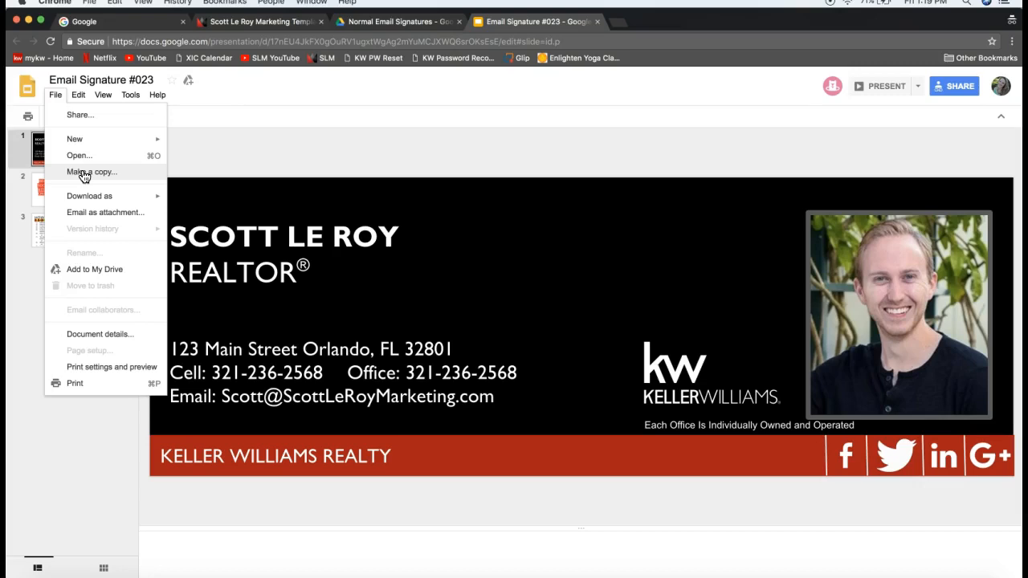
click(54, 97)
click(122, 174)
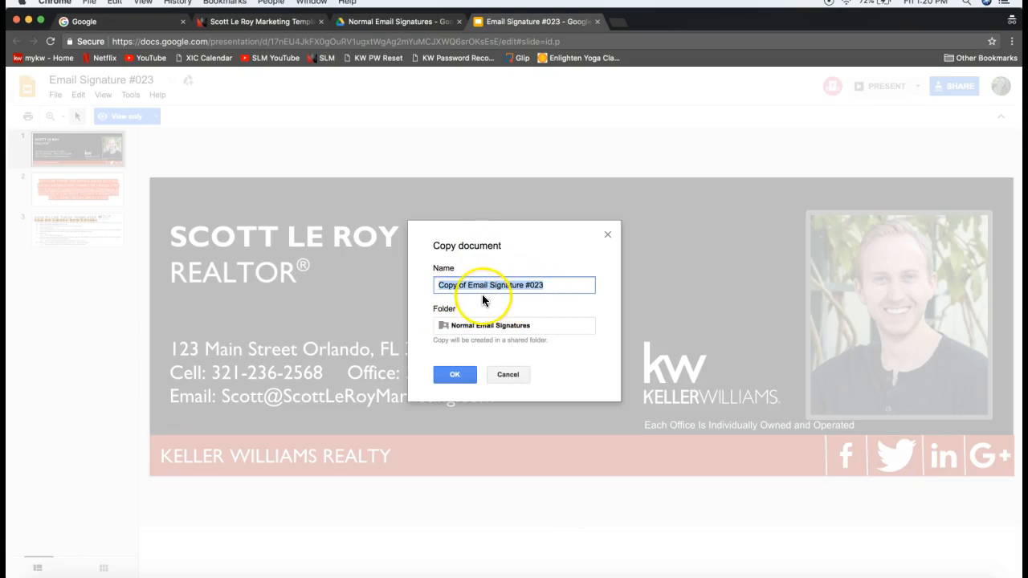
Name the copy with the agent's first name plus 'Real Estate Email Signature' and confirm
click(459, 285)
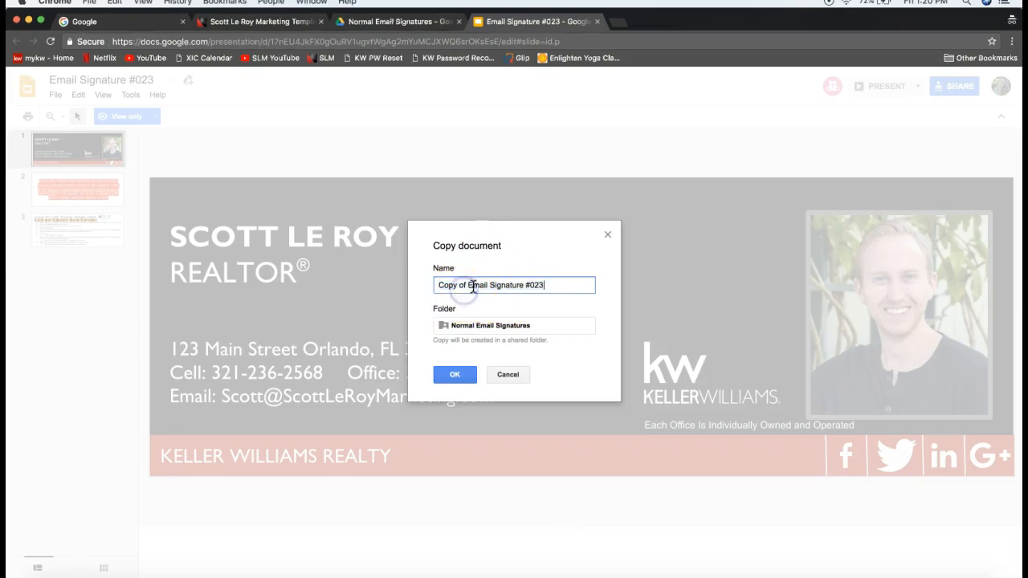
triple_click(468, 286)
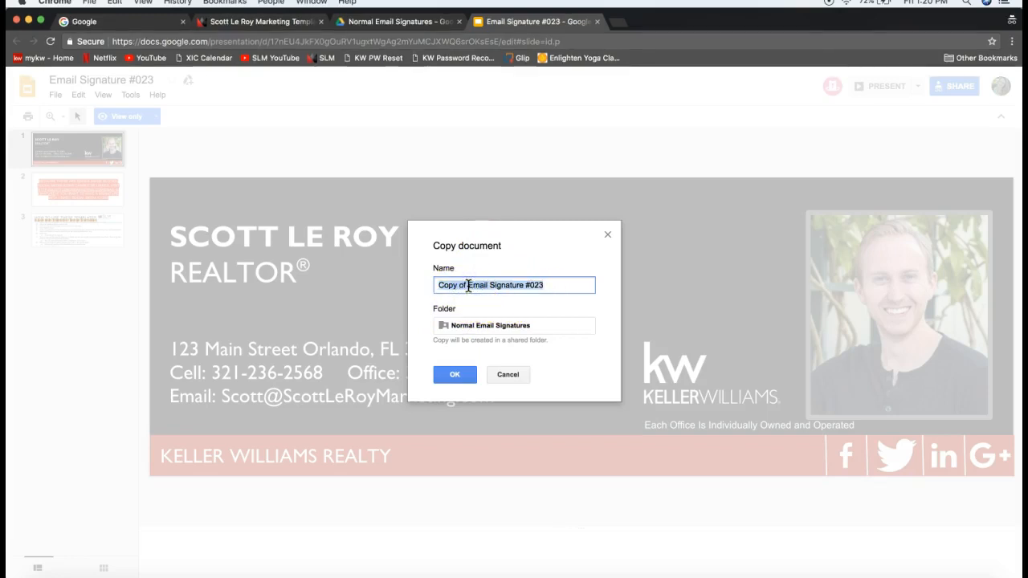
text(Leah)
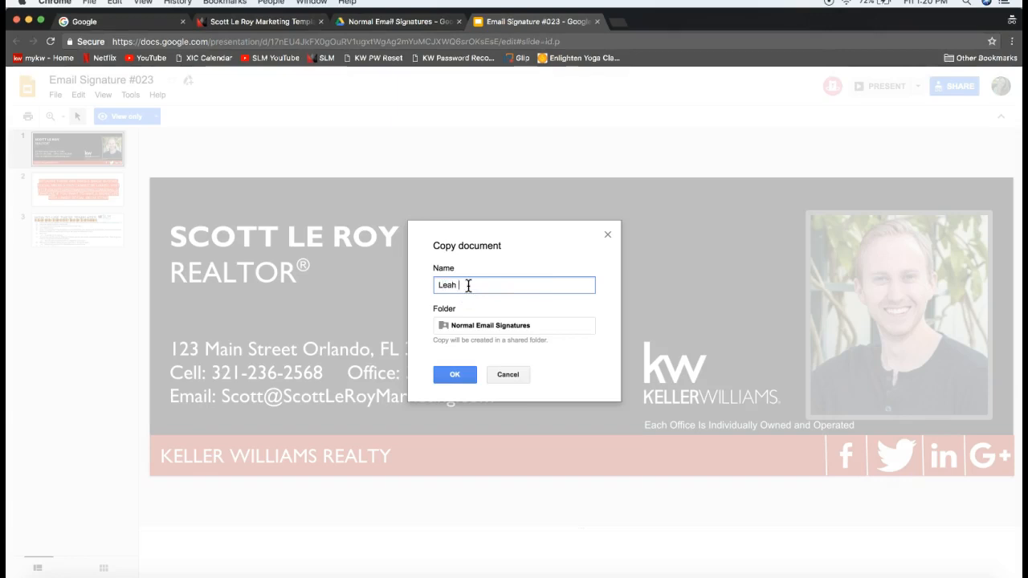
text(Estate Email Signature)
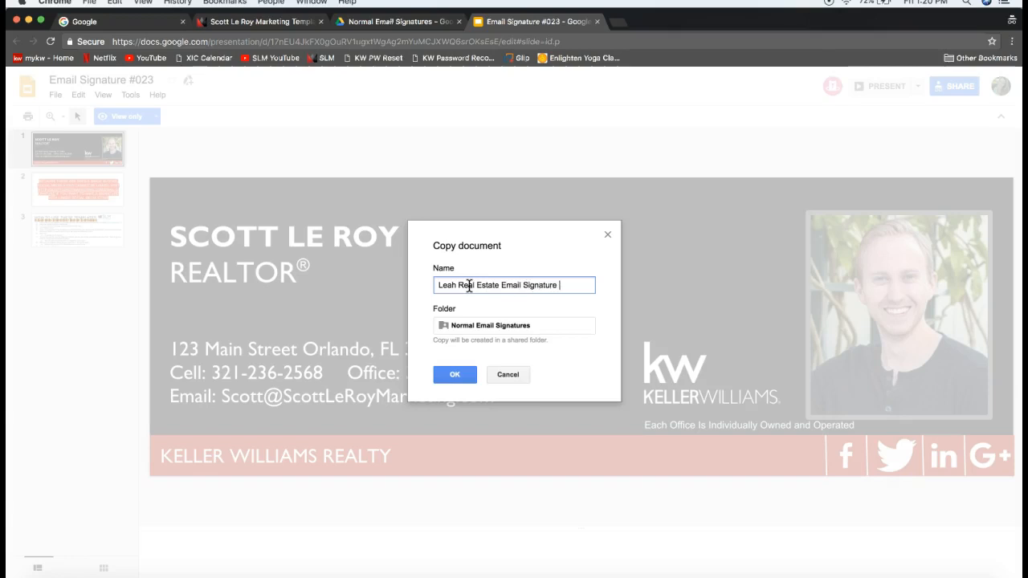
click(488, 264)
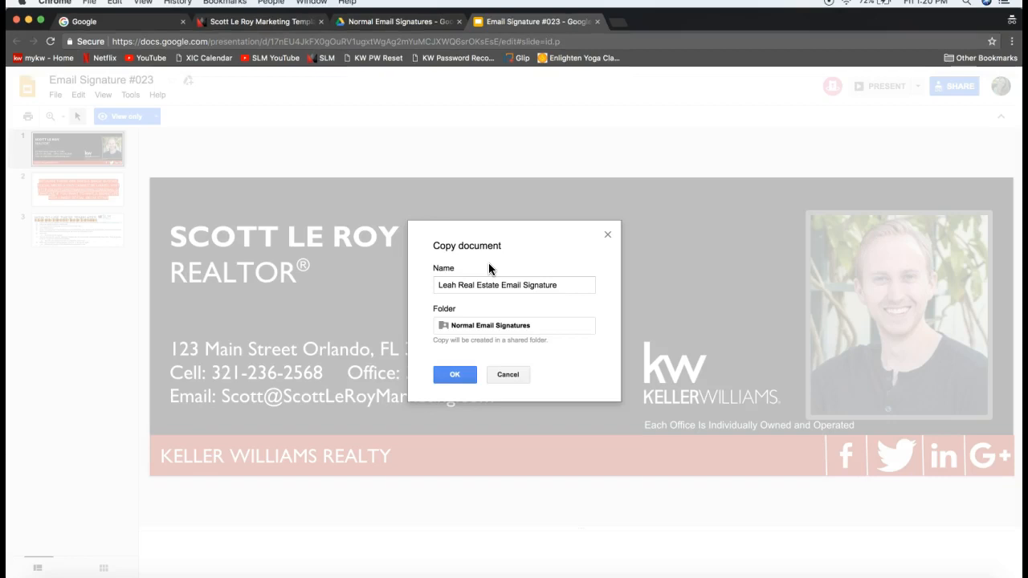
click(462, 286)
drag(461, 286, 577, 291)
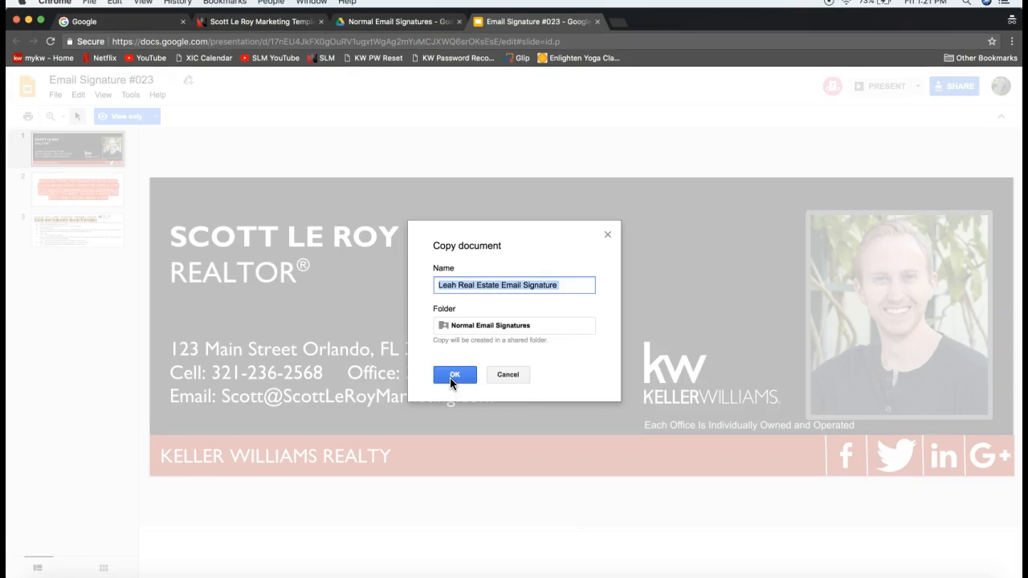
click(452, 376)
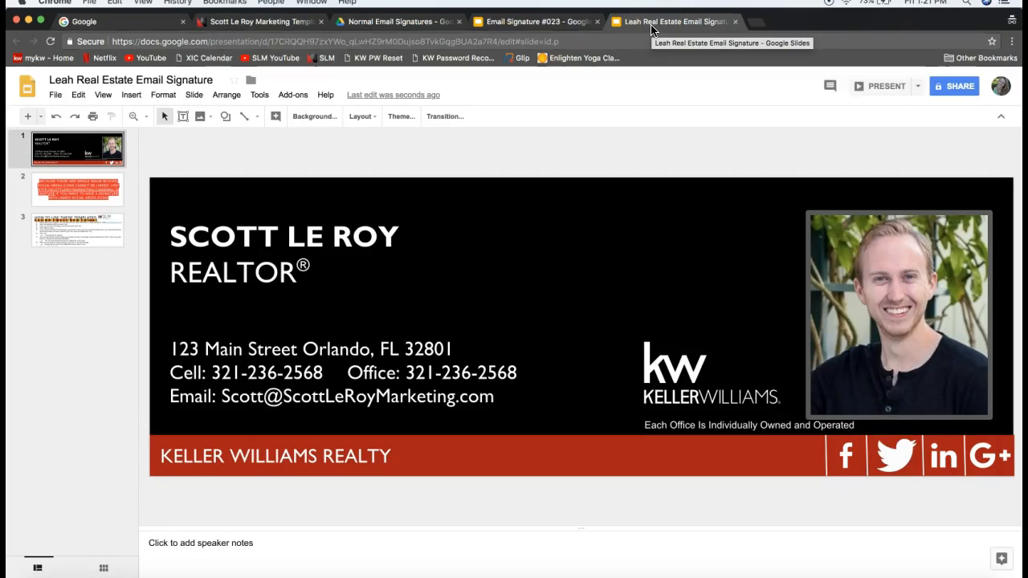
Switch to the renamed copy's tab and close the original Email Signature #023 tab
click(652, 29)
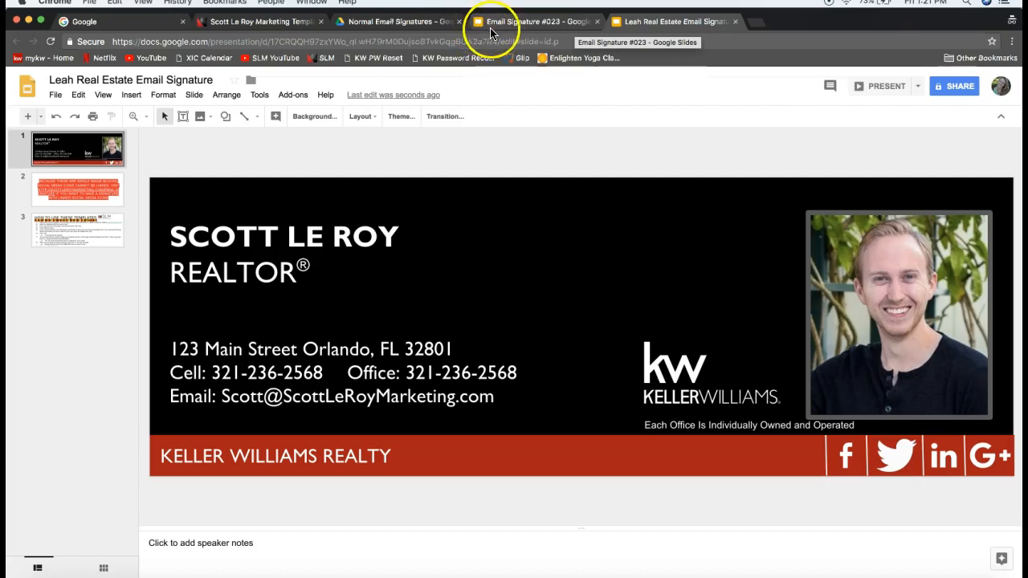
click(596, 23)
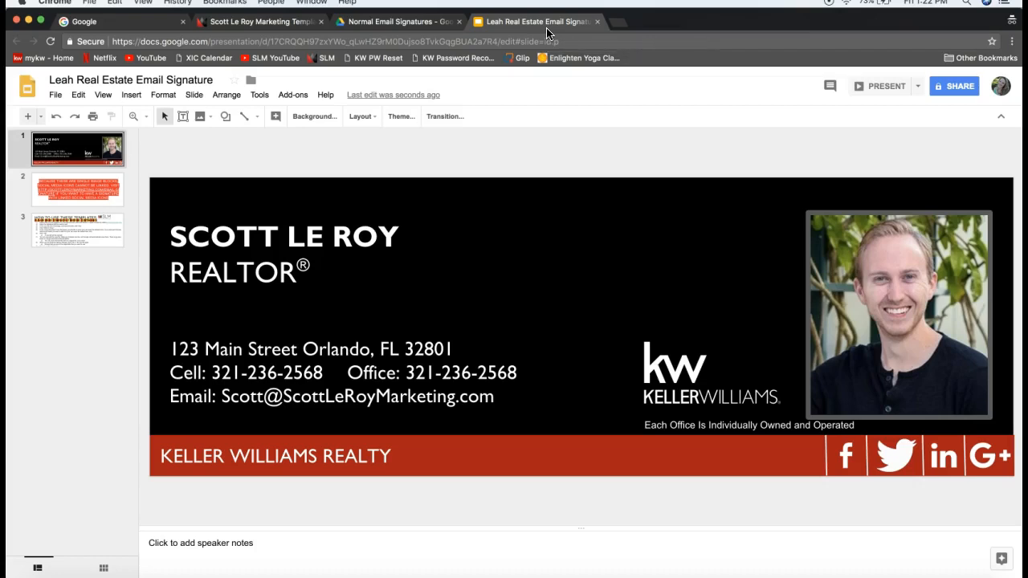
Replace the template's sample name in the title box with the new agent's full name
click(323, 241)
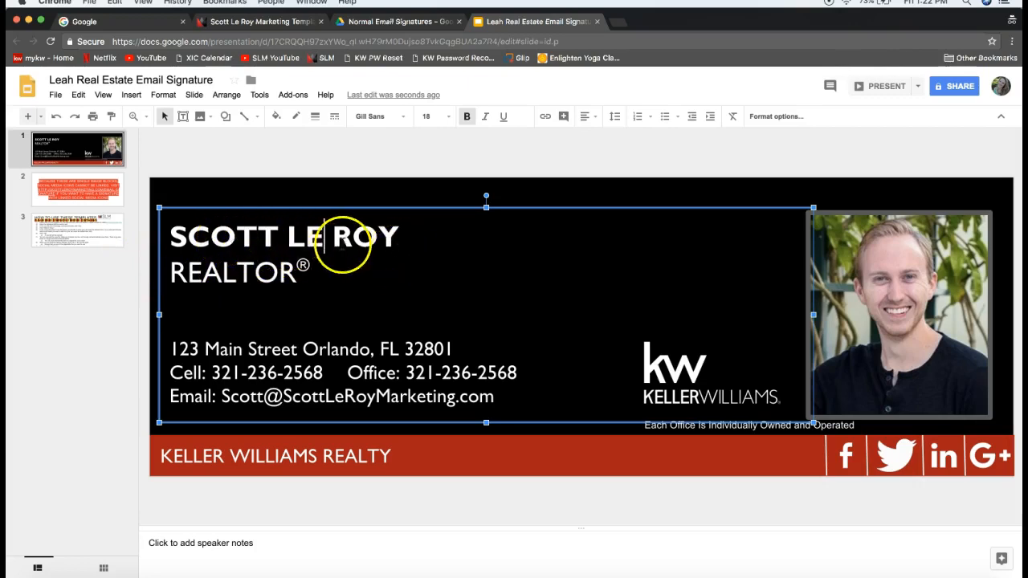
click(395, 237)
drag(395, 236, 175, 226)
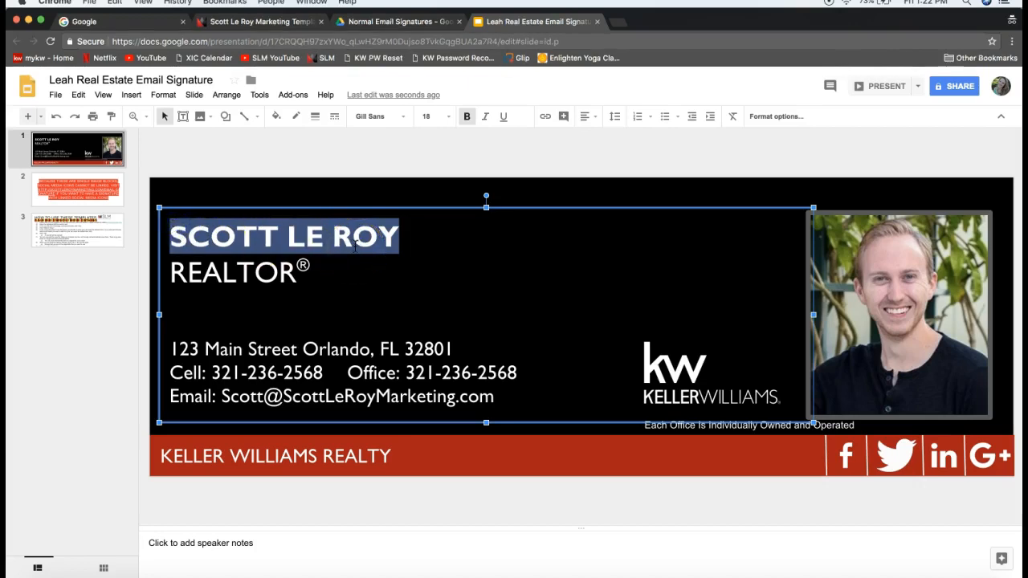
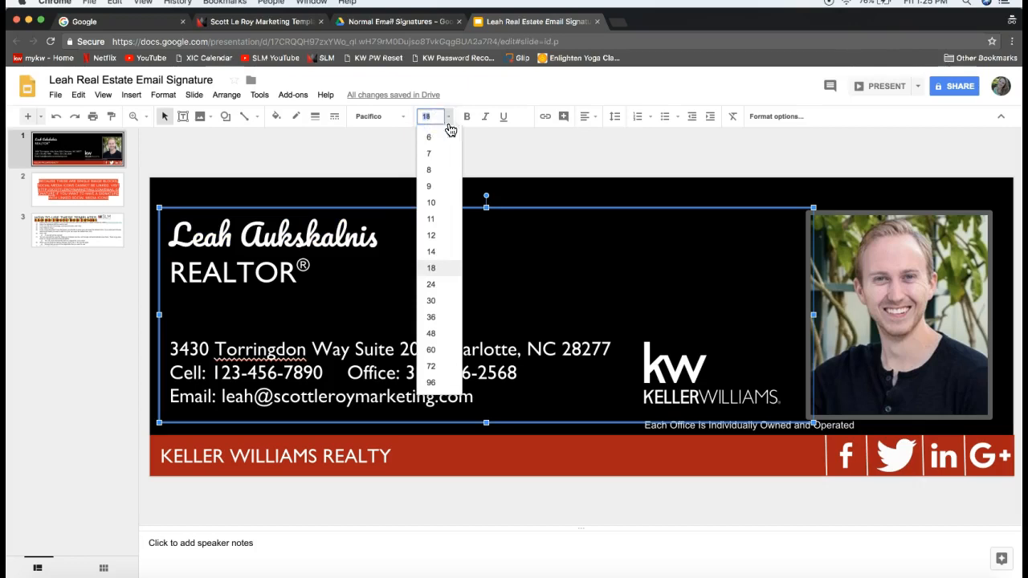
Enlarge the agent's name at the top of the signature from 18 to 24 pt
click(439, 286)
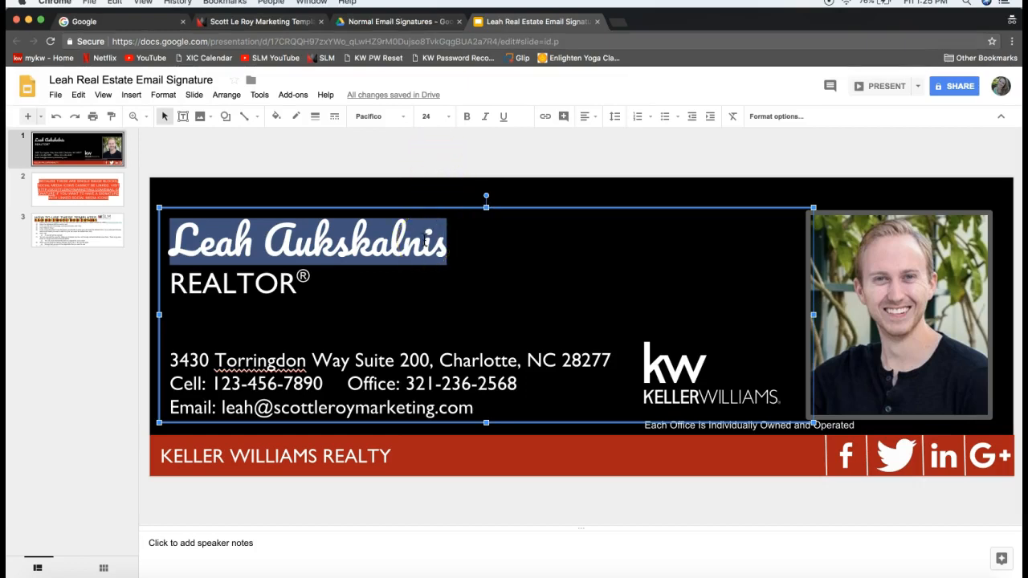
click(369, 204)
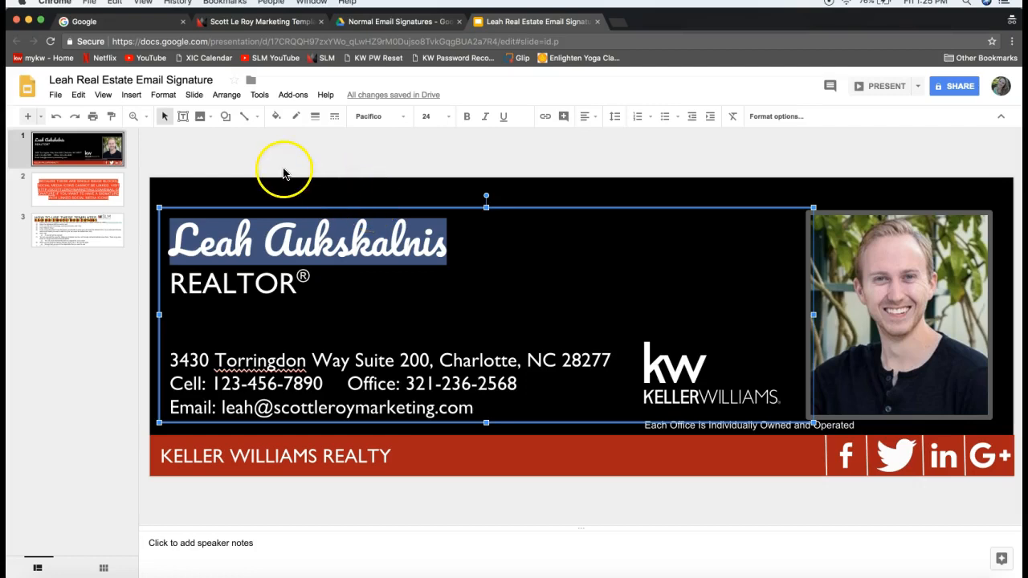
Select the headshot photo and choose to upload a replacement image for it
click(403, 170)
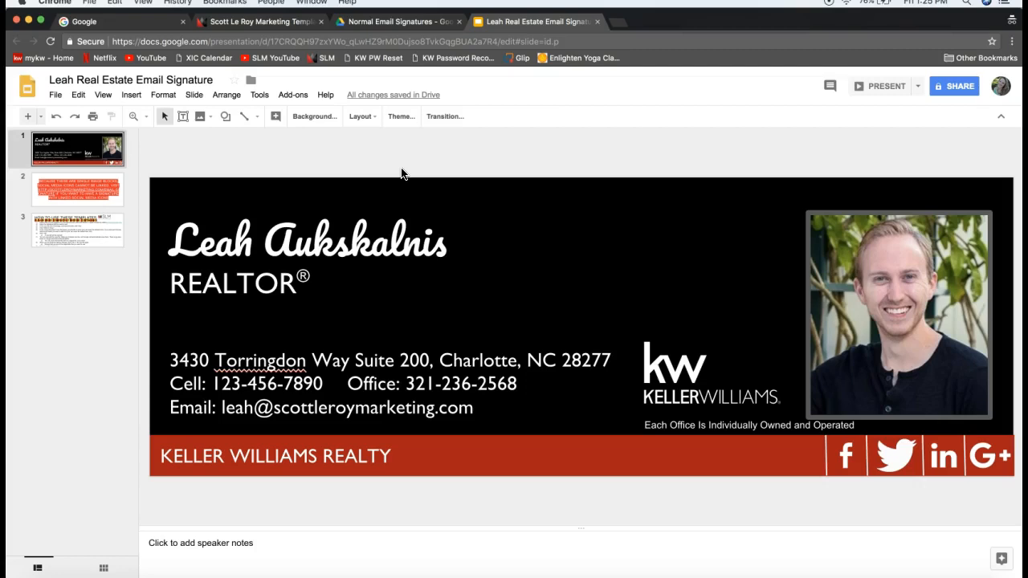
click(876, 279)
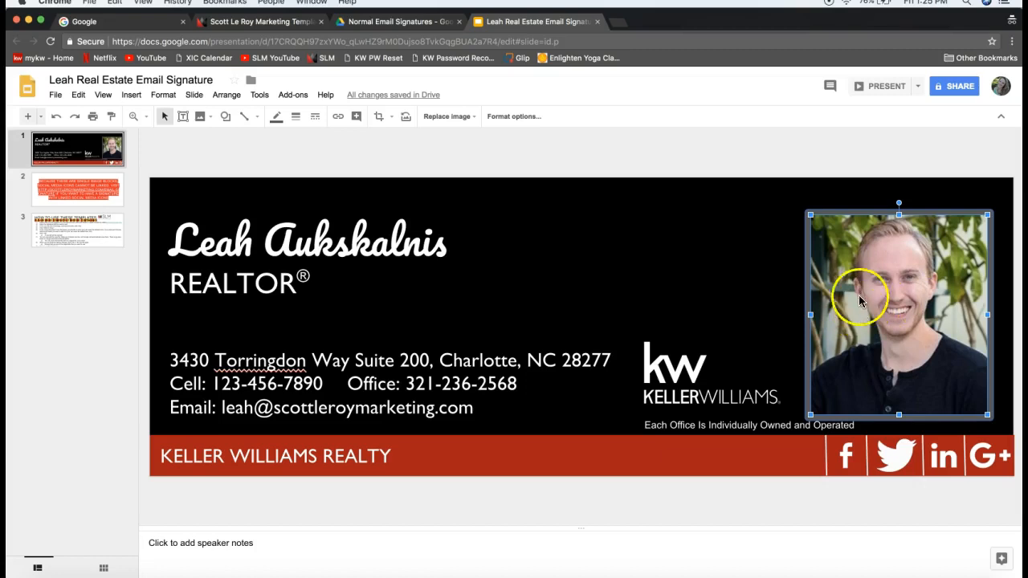
right_click(857, 280)
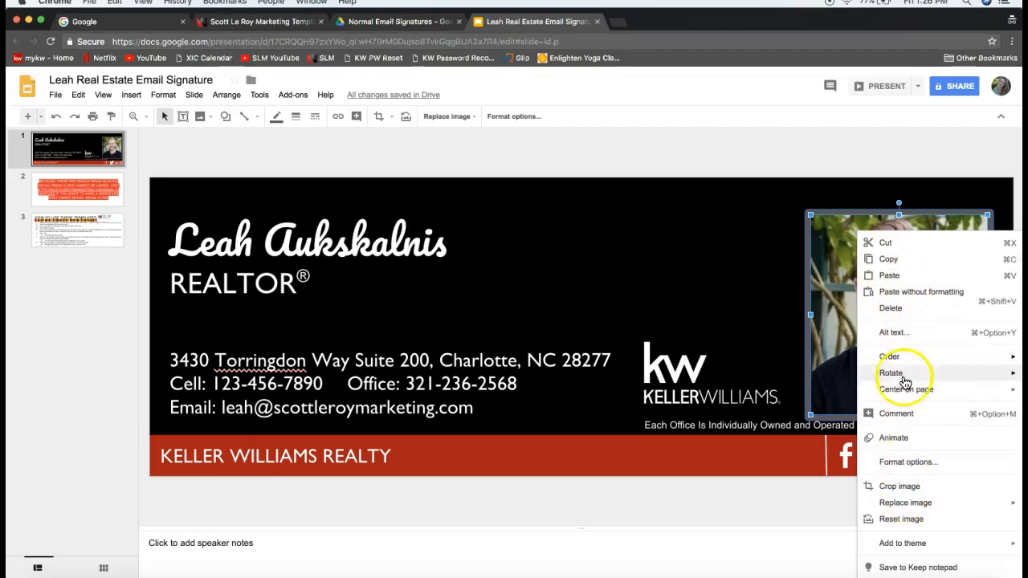
mouse_move(936, 506)
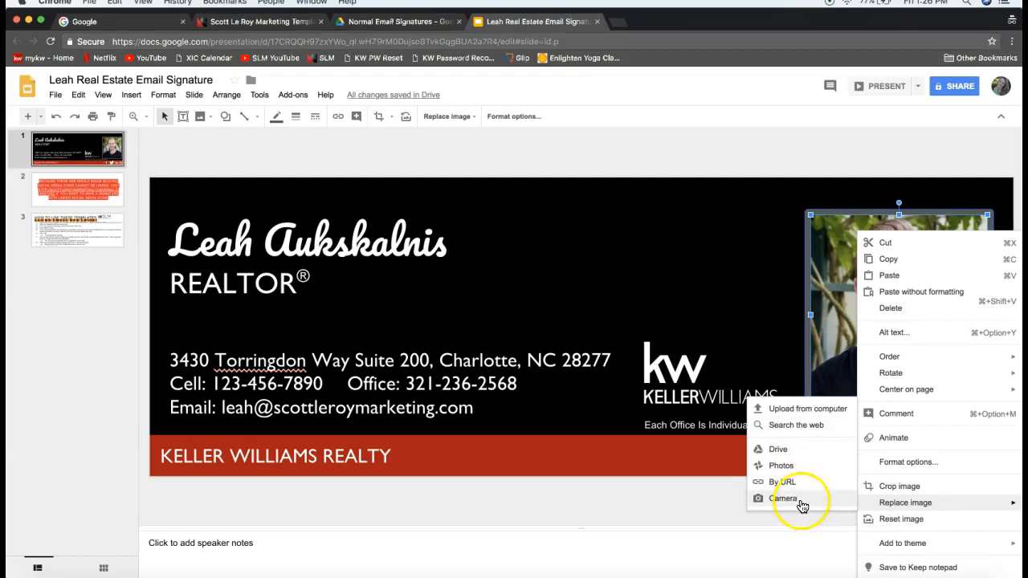
click(804, 414)
Replace the man's headshot with headshot1.jpg uploaded from the computer
click(795, 414)
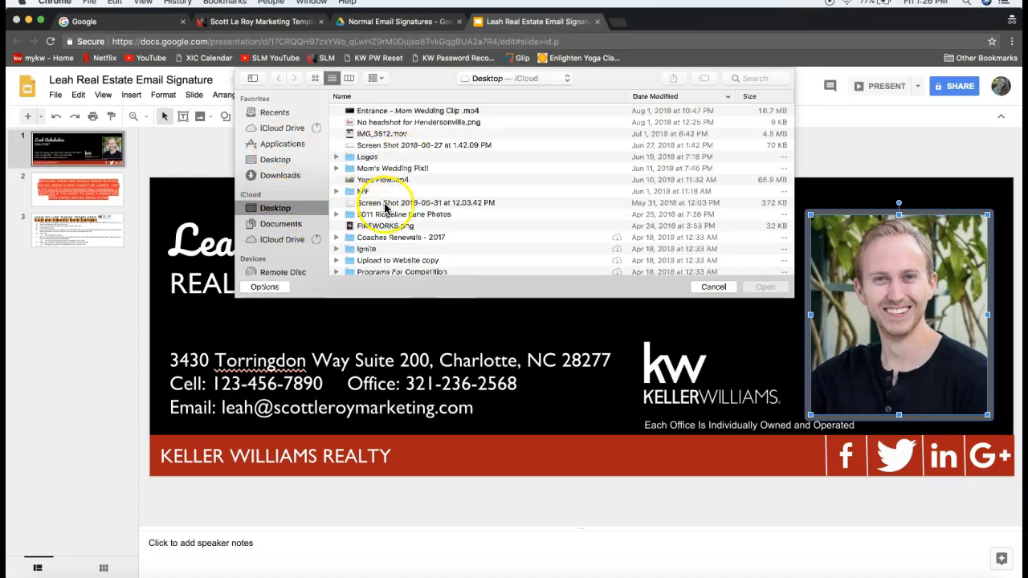
scroll(387, 210, down, 5)
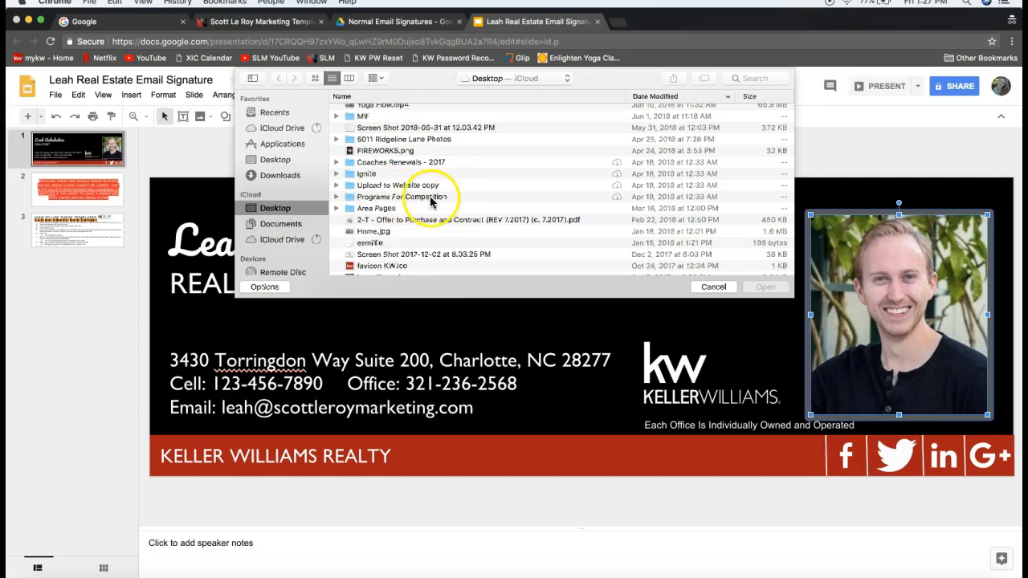
scroll(434, 201, down, 2)
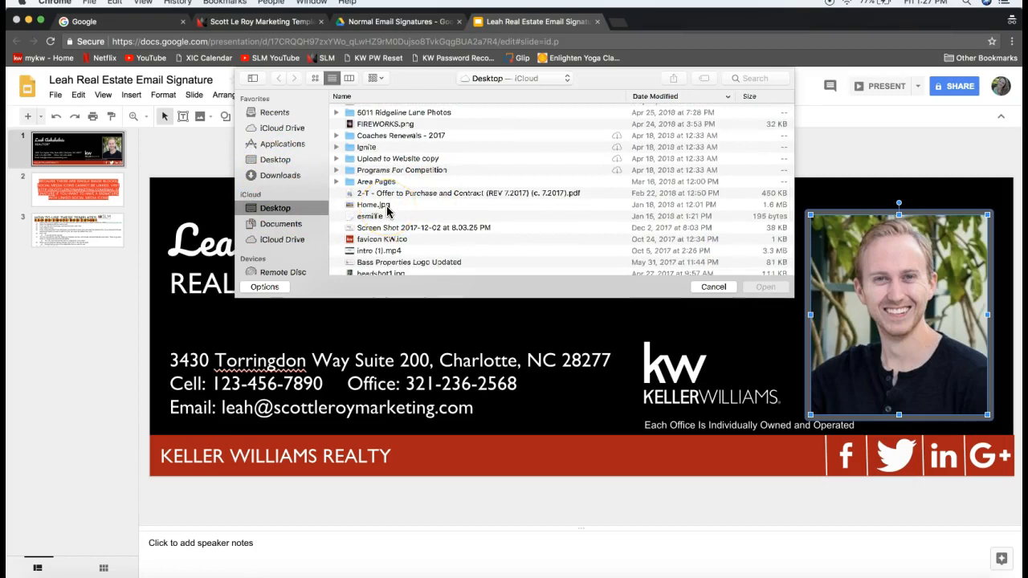
scroll(391, 223, down, 2)
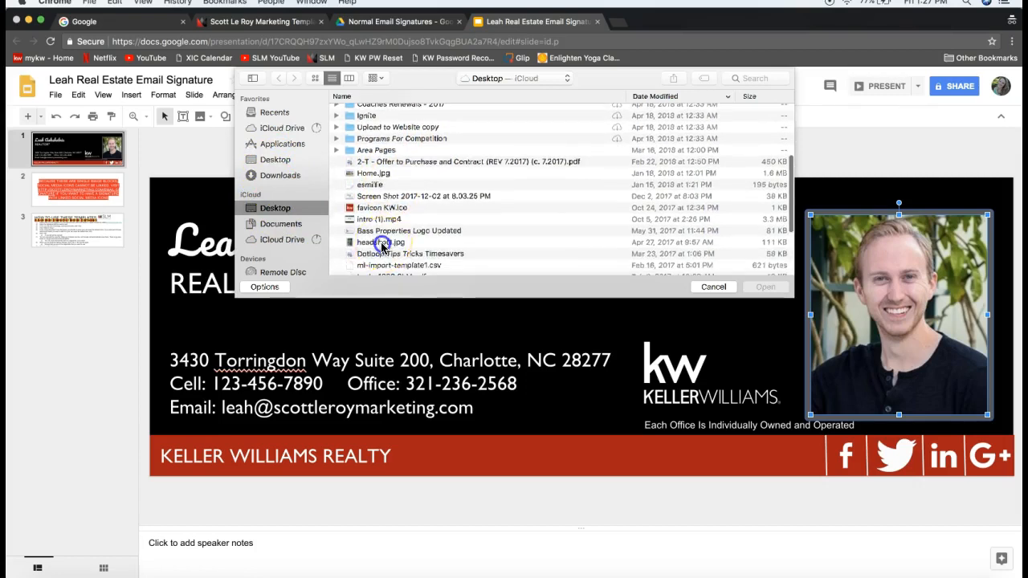
click(382, 242)
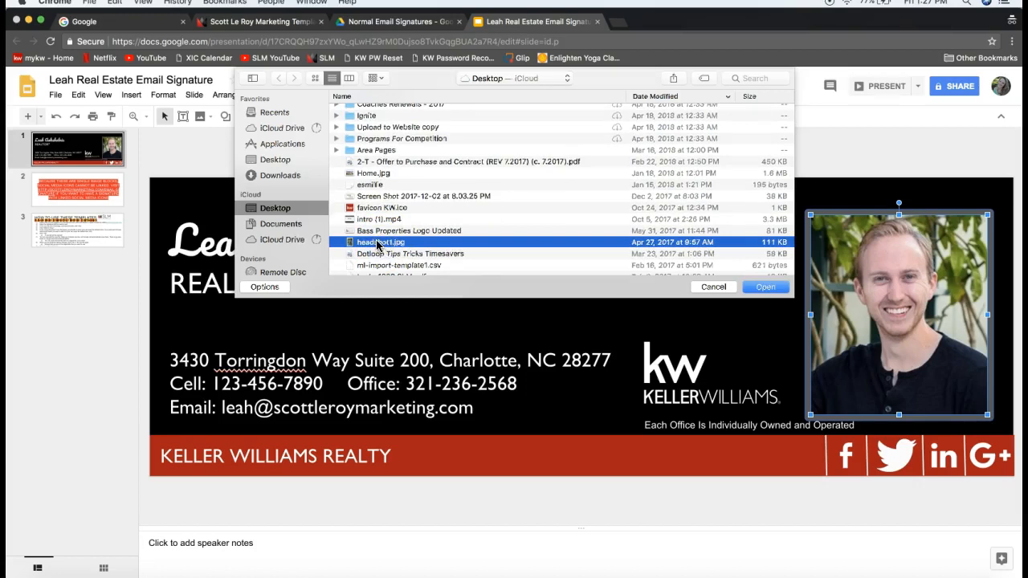
double_click(378, 244)
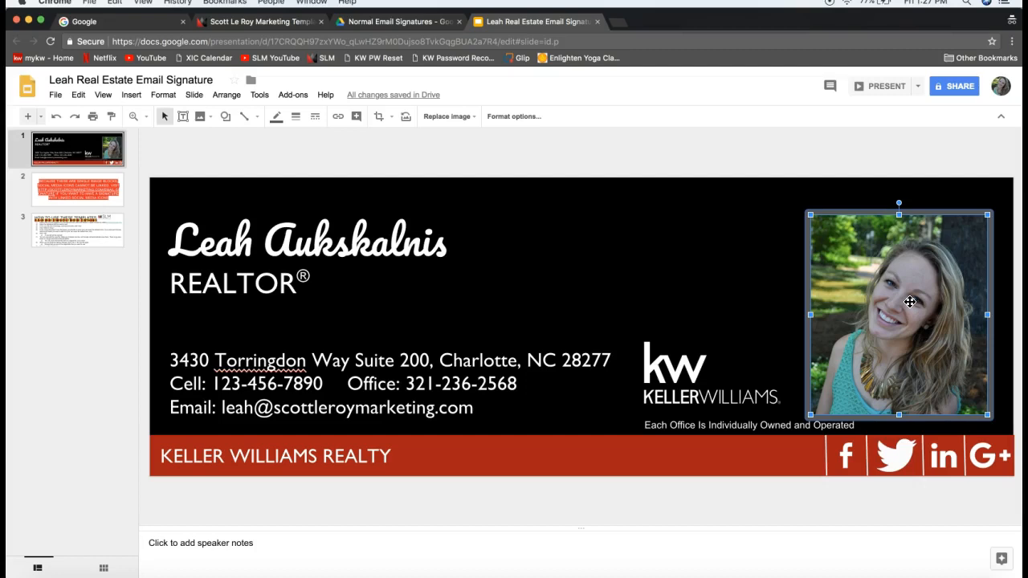
click(874, 266)
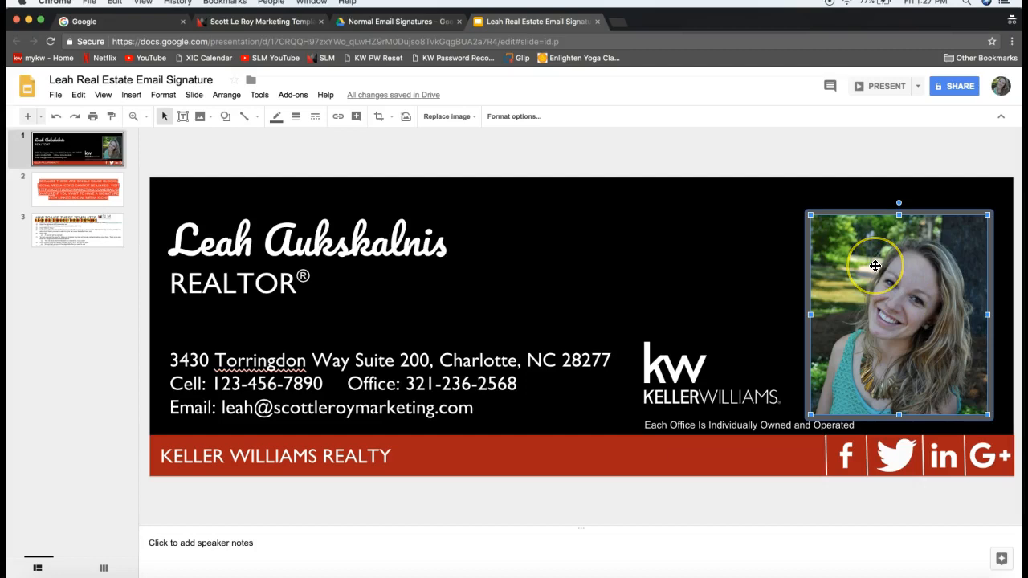
click(862, 251)
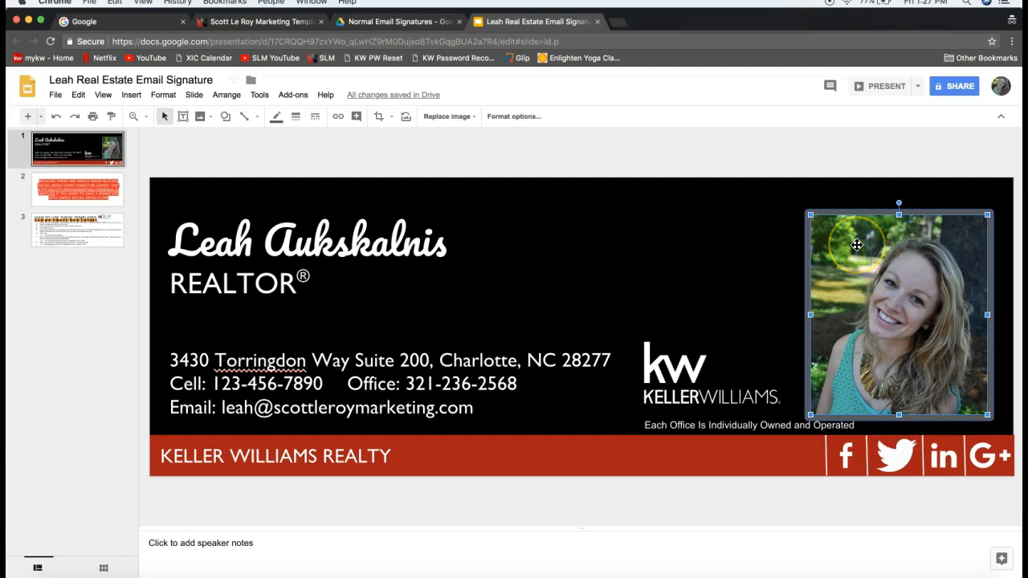
right_click(856, 245)
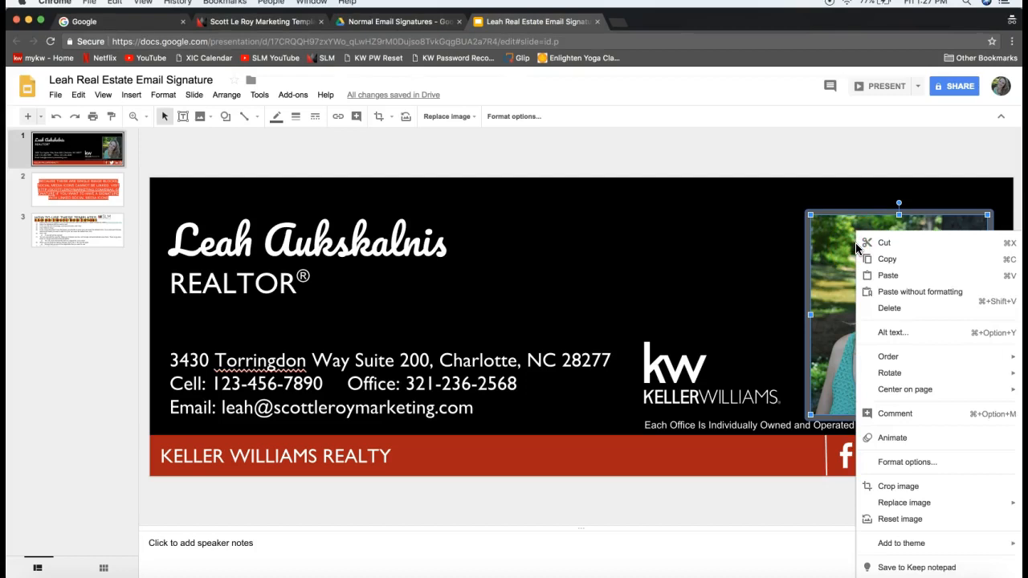
click(904, 503)
click(884, 504)
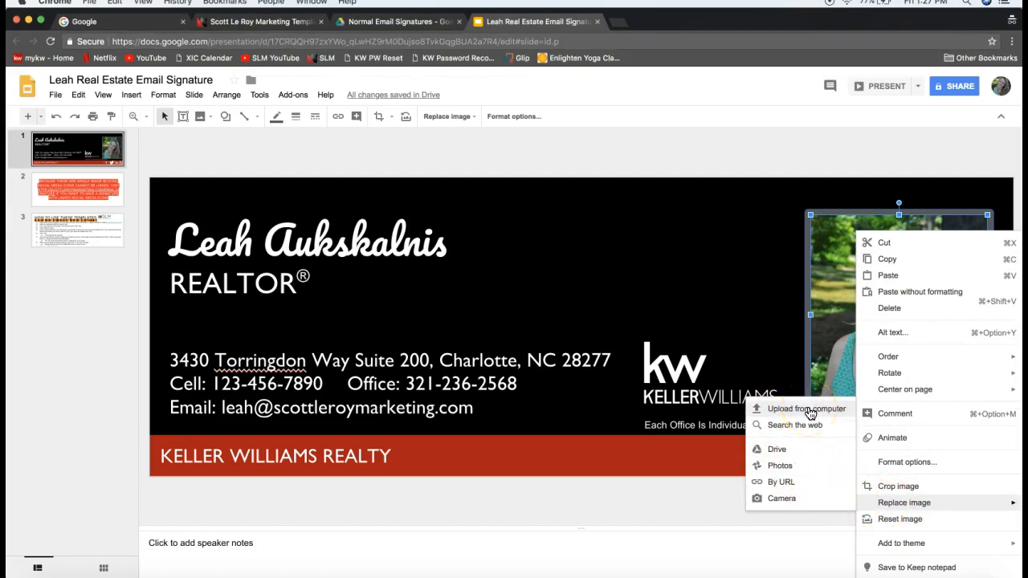
click(680, 241)
click(787, 179)
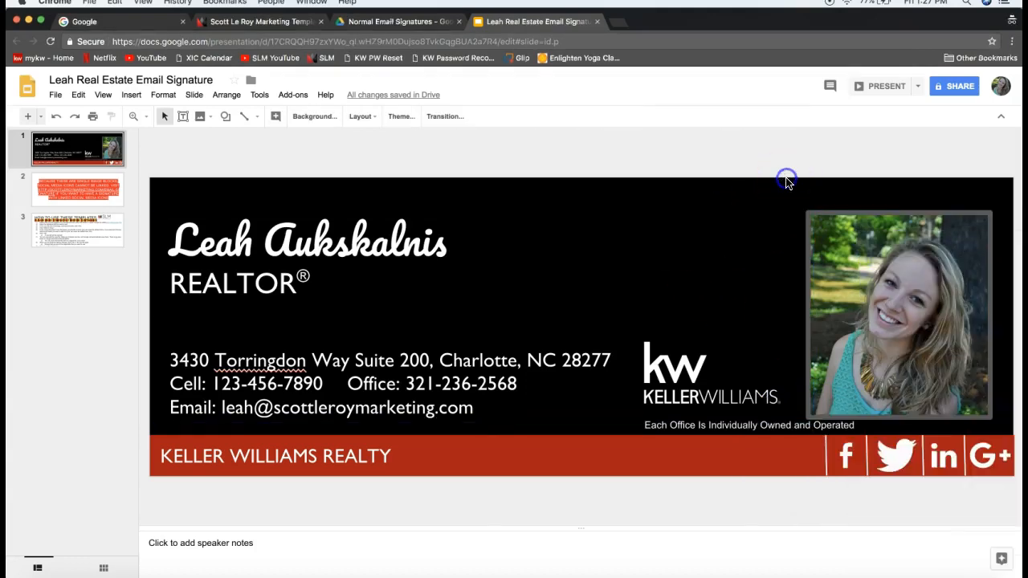
click(690, 396)
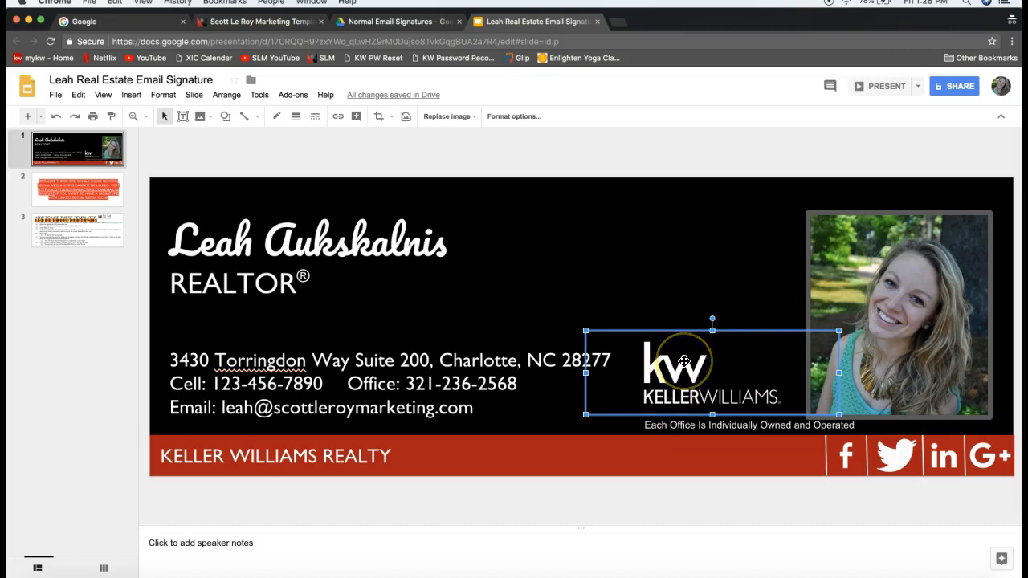
right_click(684, 362)
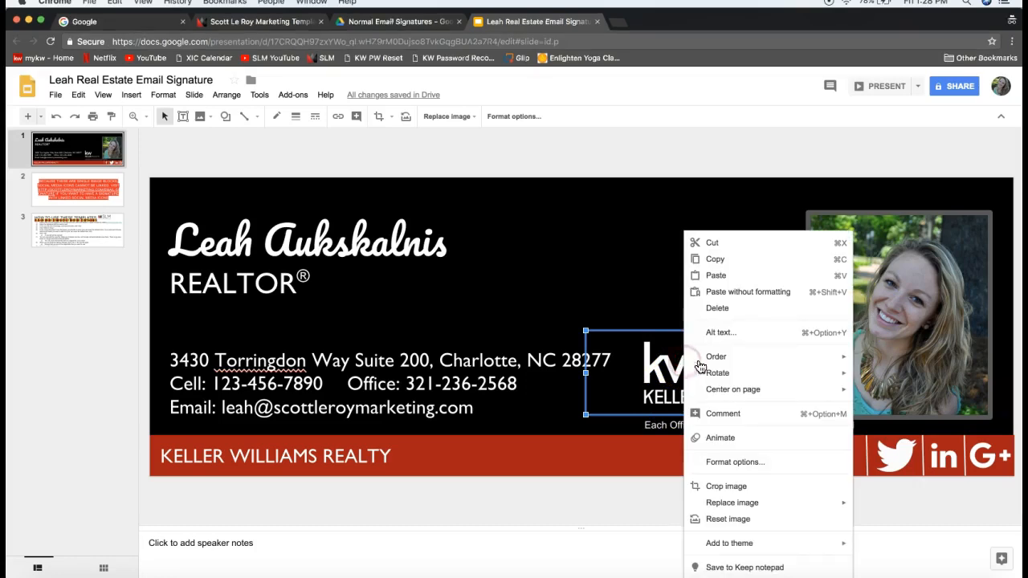
mouse_move(713, 363)
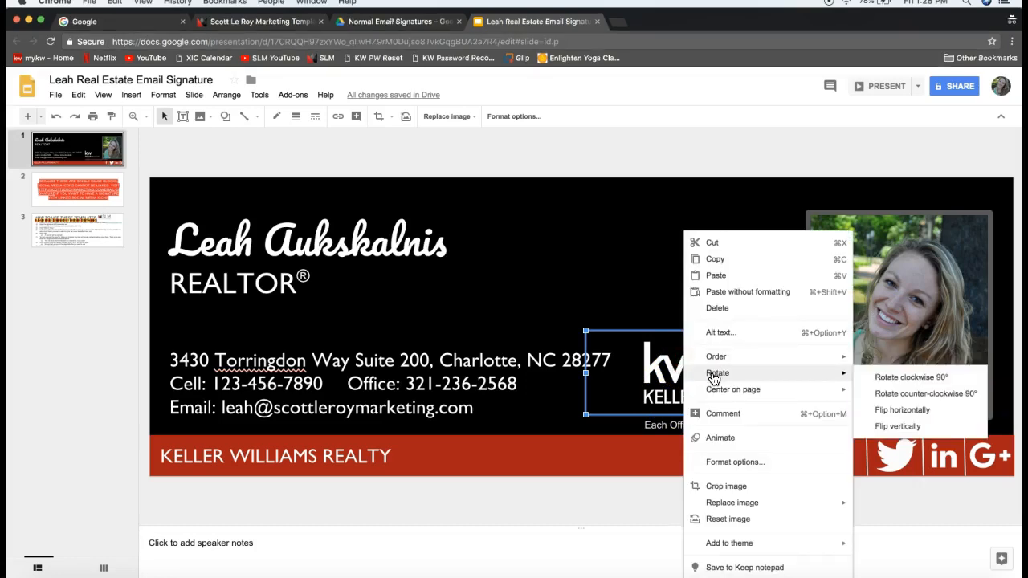
mouse_move(714, 507)
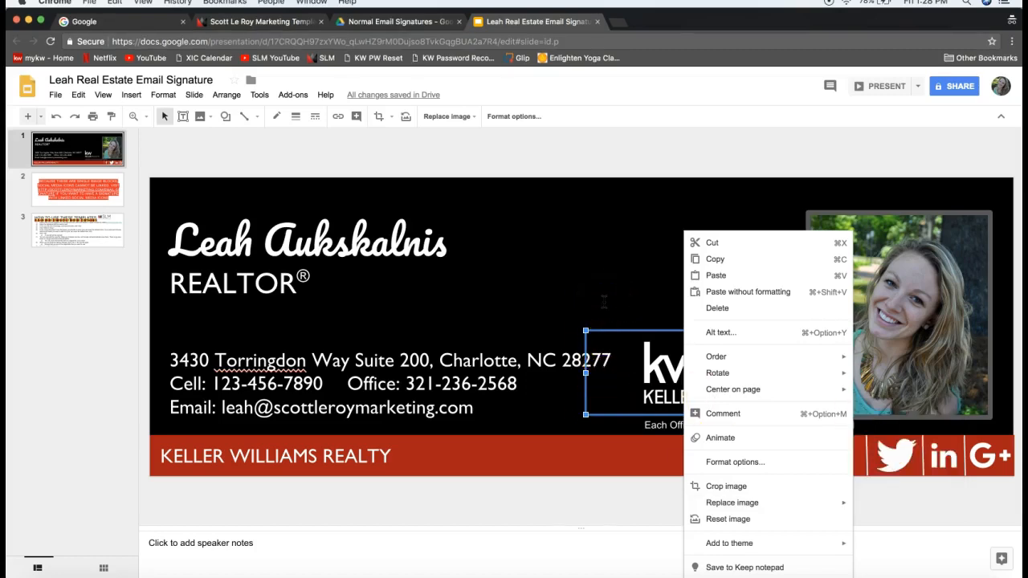
click(581, 263)
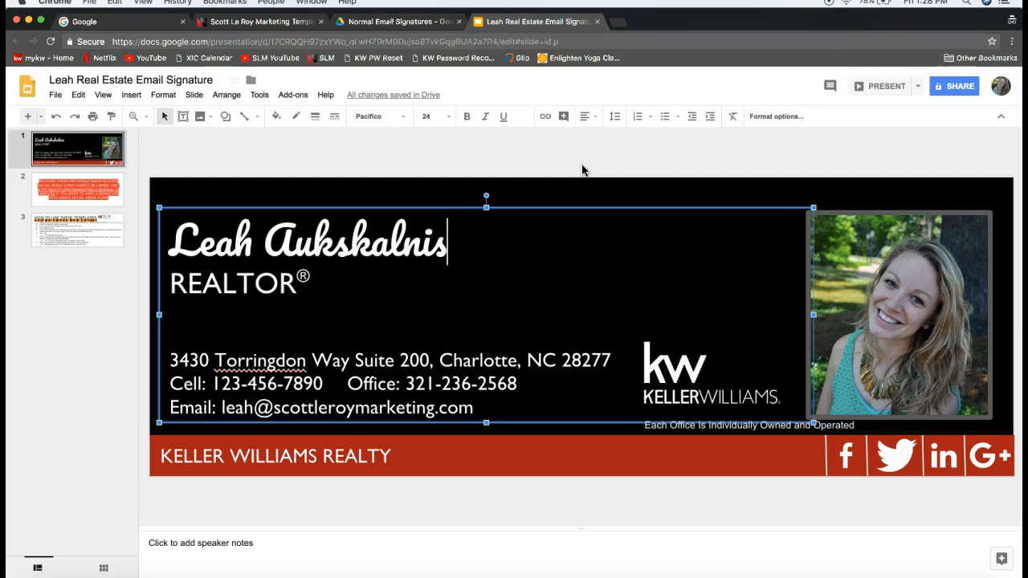
click(257, 160)
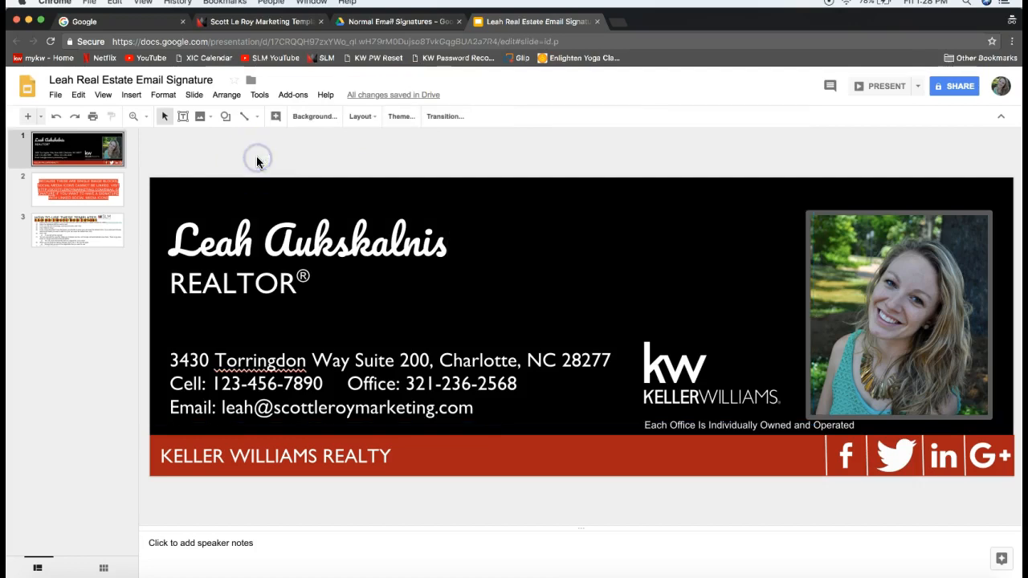
click(201, 125)
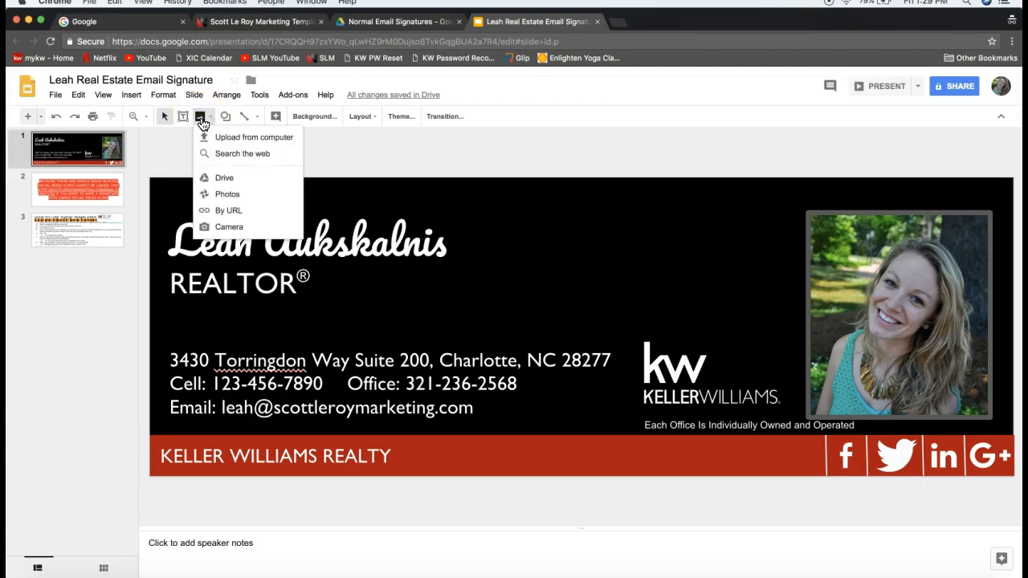
click(233, 138)
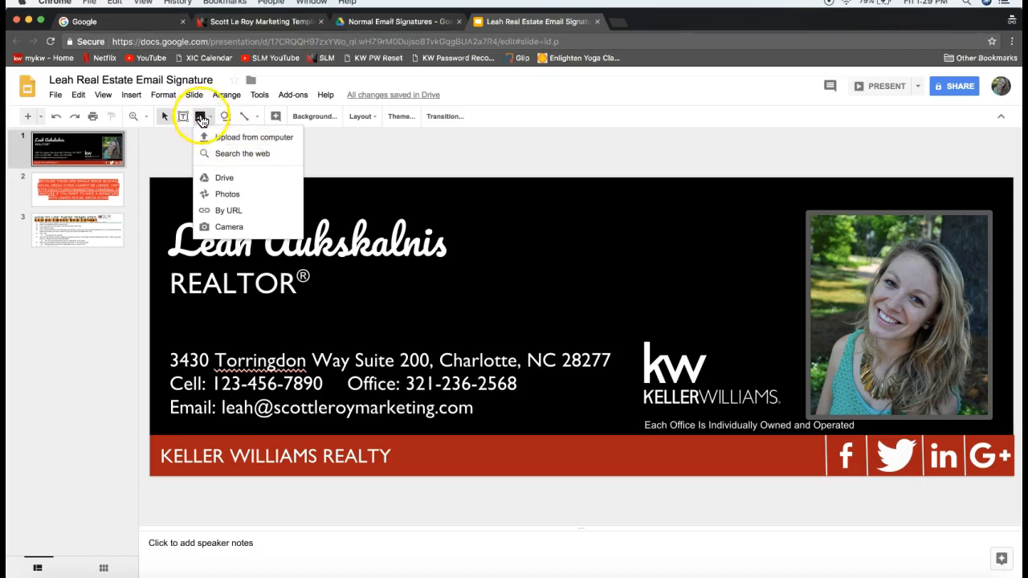
click(425, 161)
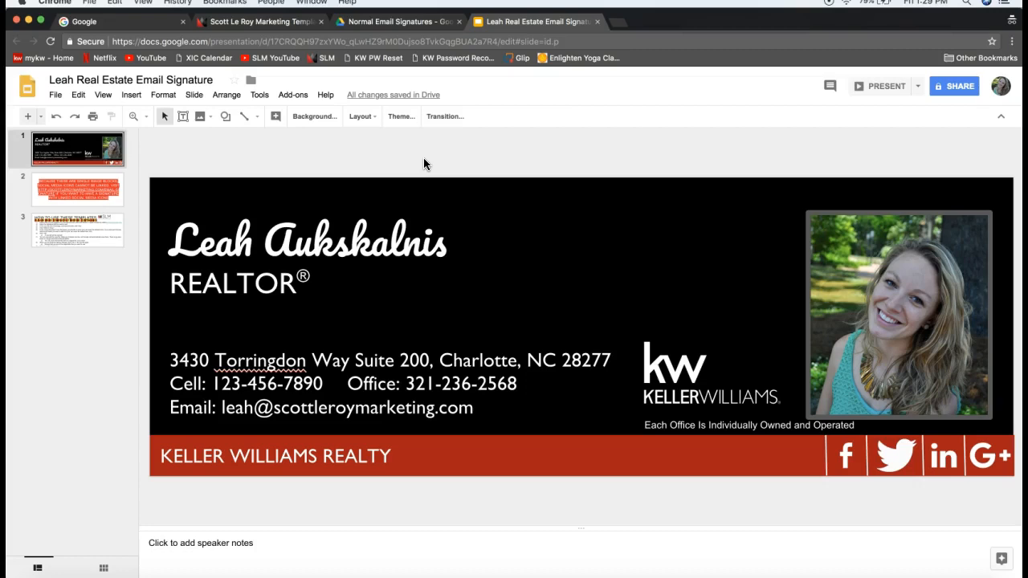
click(434, 444)
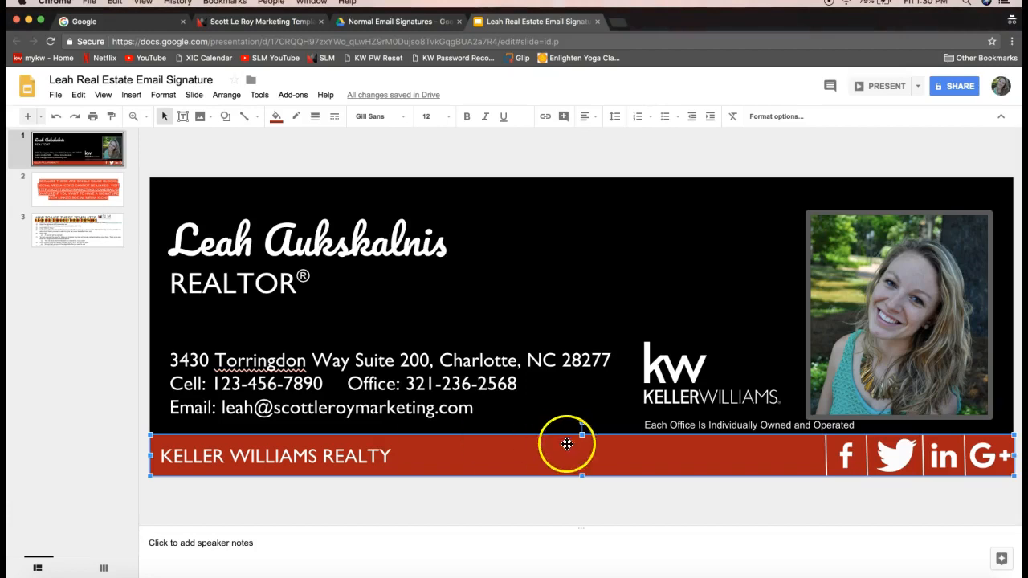
Fill the bottom KELLER WILLIAMS REALTY bar with light cornflower blue 1 instead of red
click(565, 212)
click(572, 196)
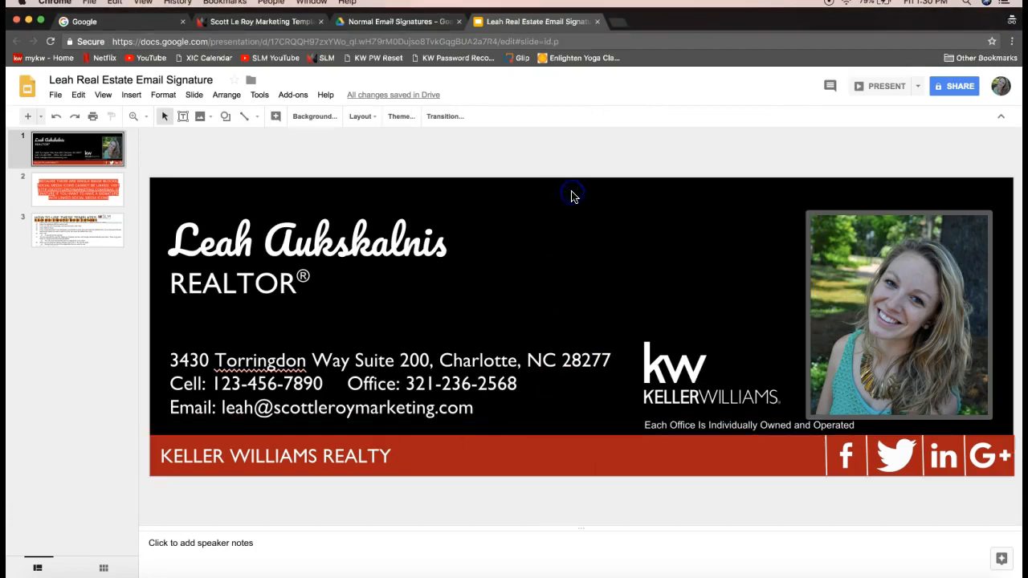
click(516, 450)
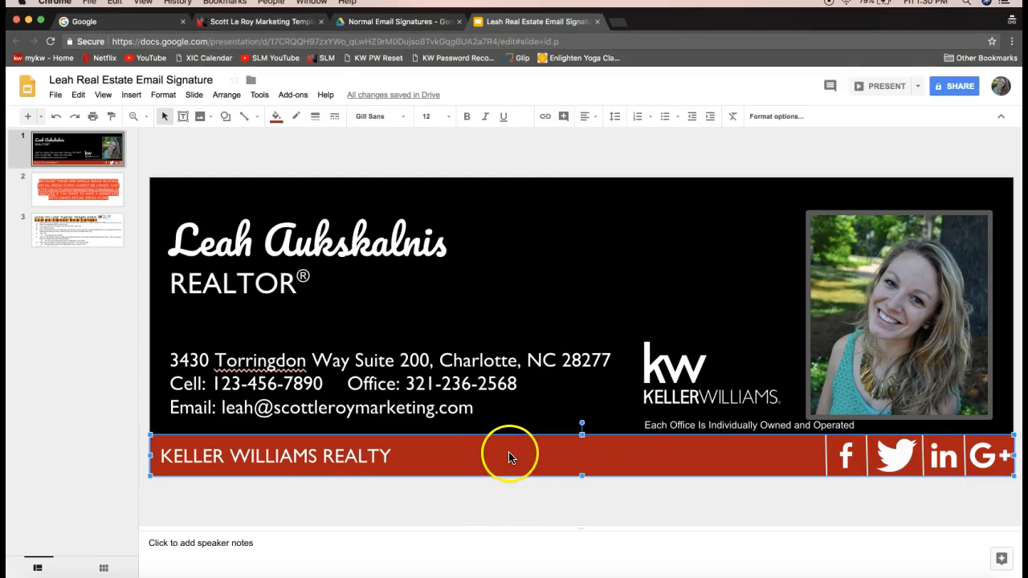
click(520, 460)
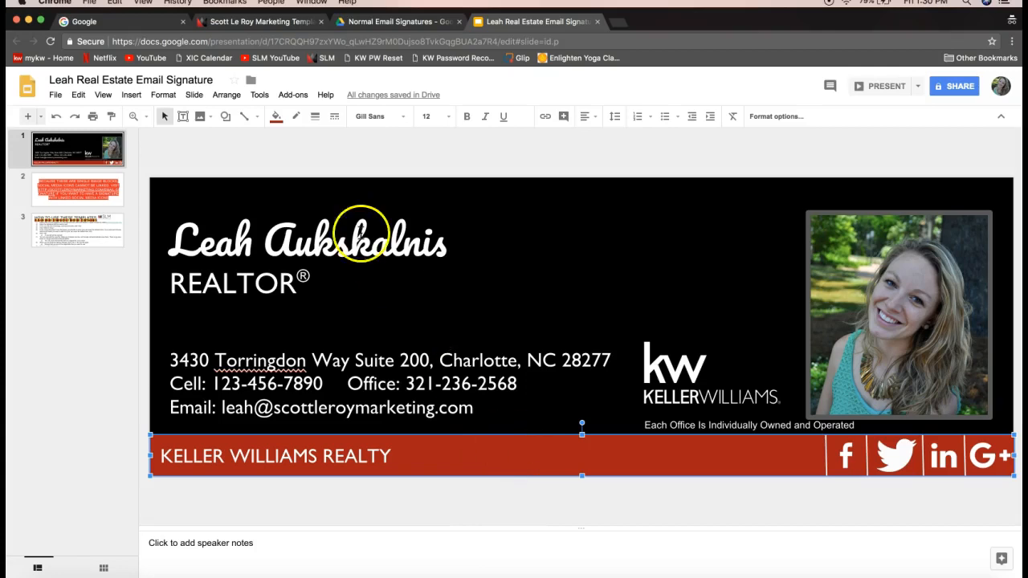
click(275, 117)
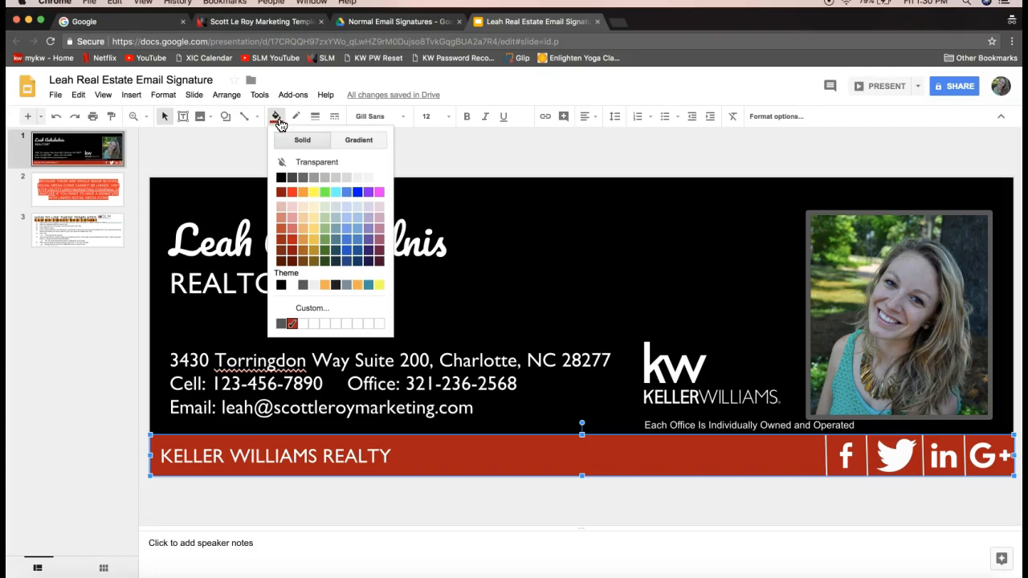
click(358, 234)
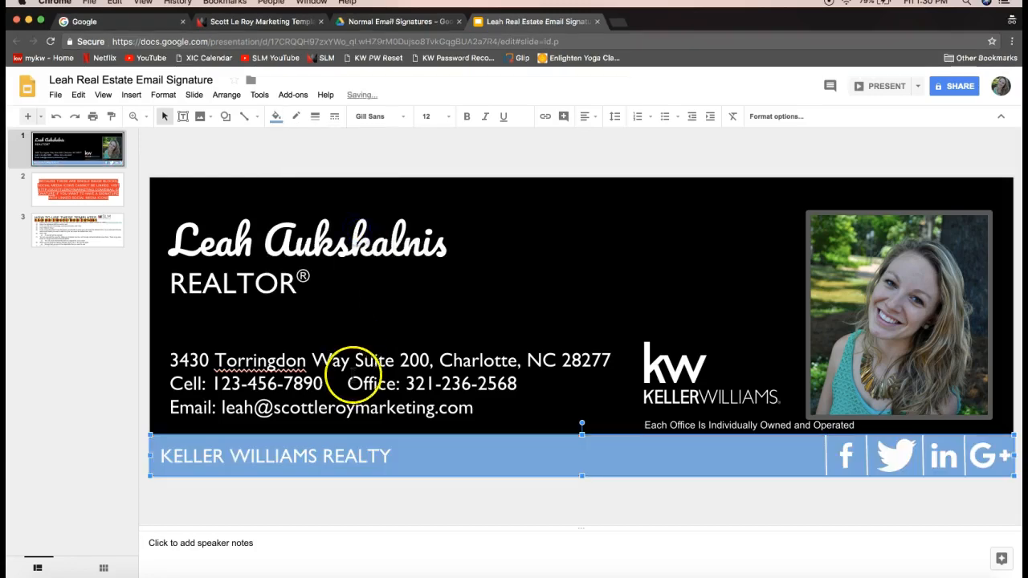
click(482, 199)
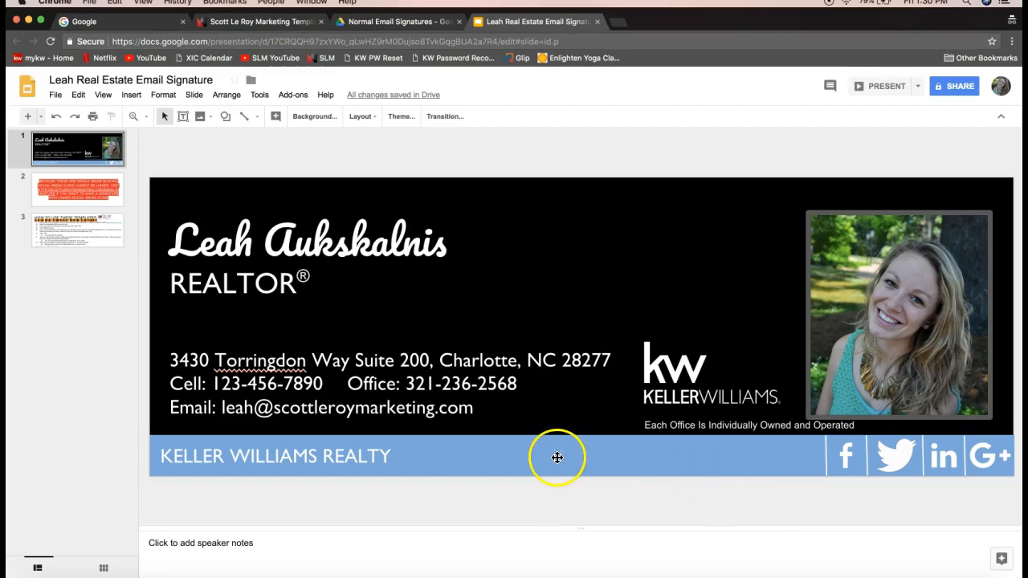
double_click(517, 232)
click(475, 284)
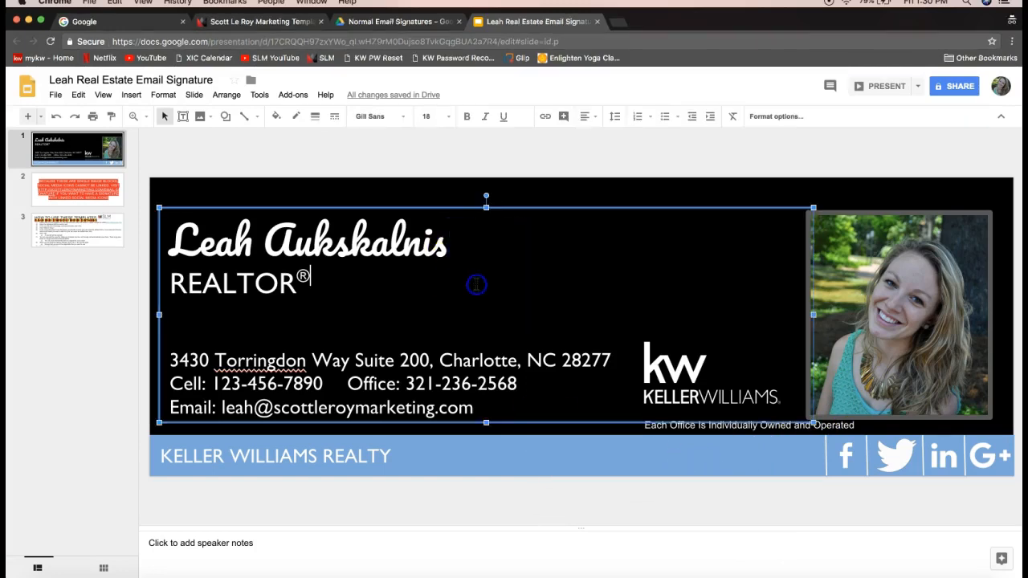
Deselect everything on the slide and open the File menu
click(526, 201)
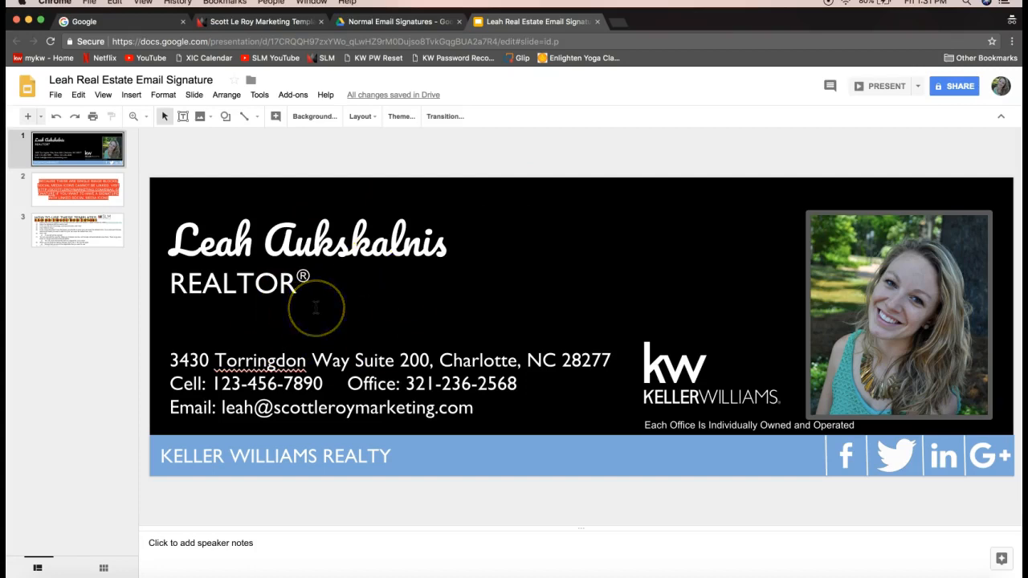
click(54, 95)
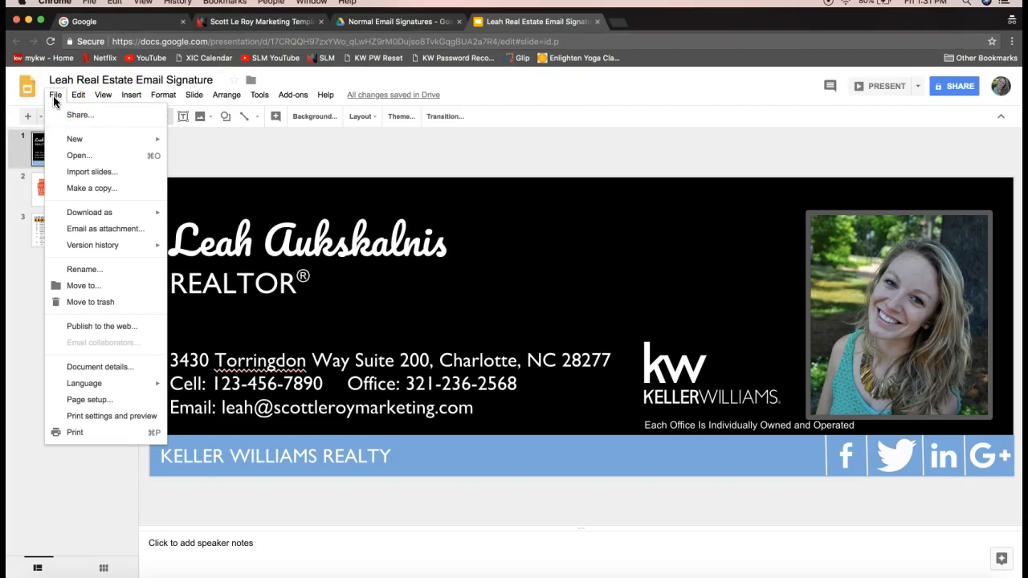
Download the signature presentation as a PDF Document (.pdf) and open the downloaded file
click(111, 212)
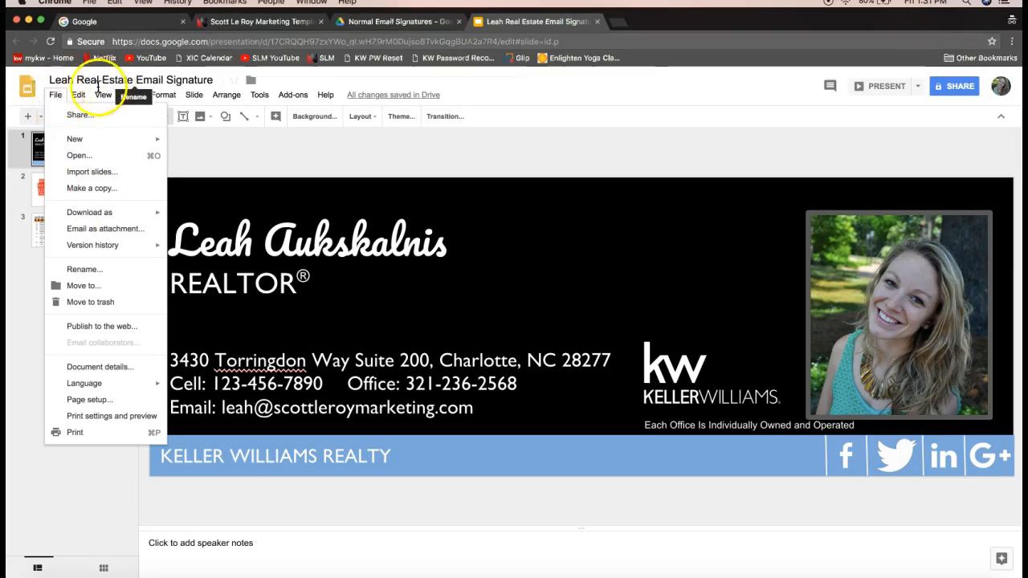
click(84, 211)
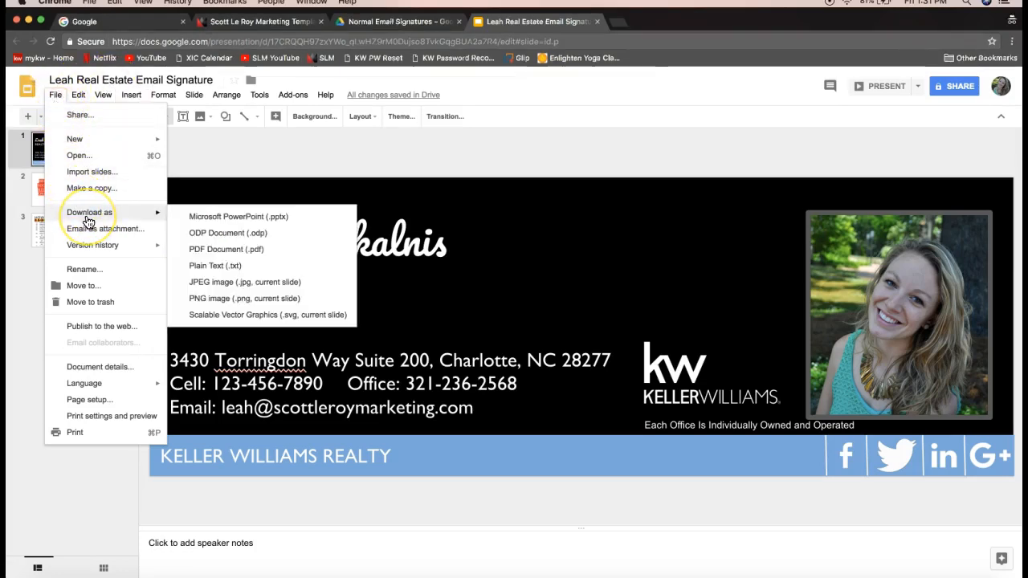
click(223, 251)
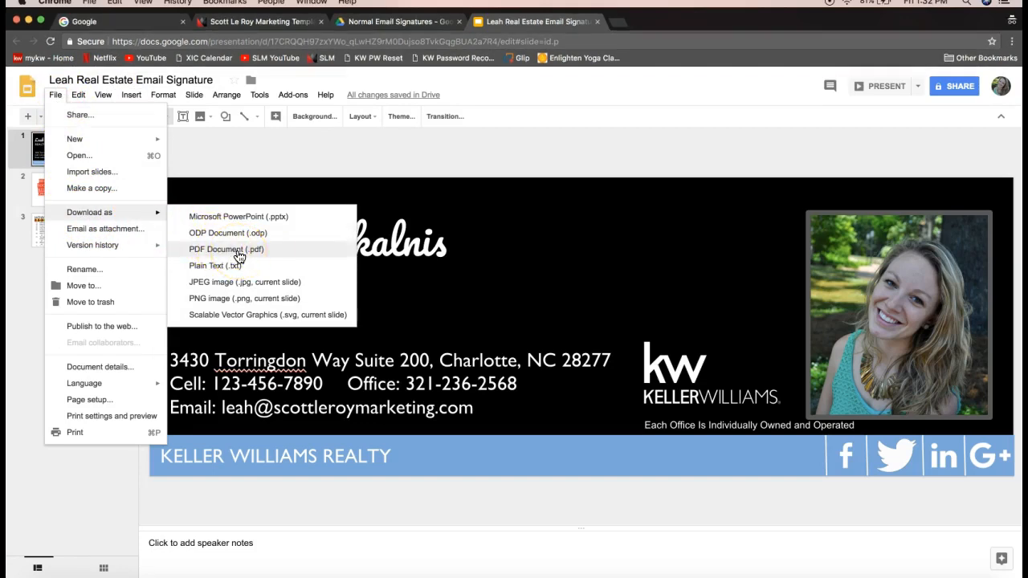
click(238, 255)
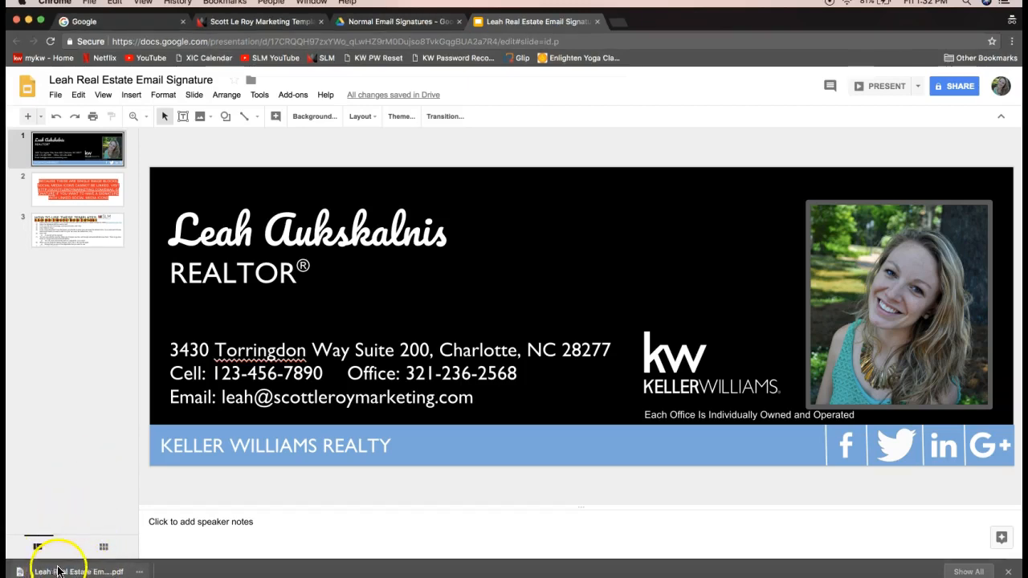
click(91, 571)
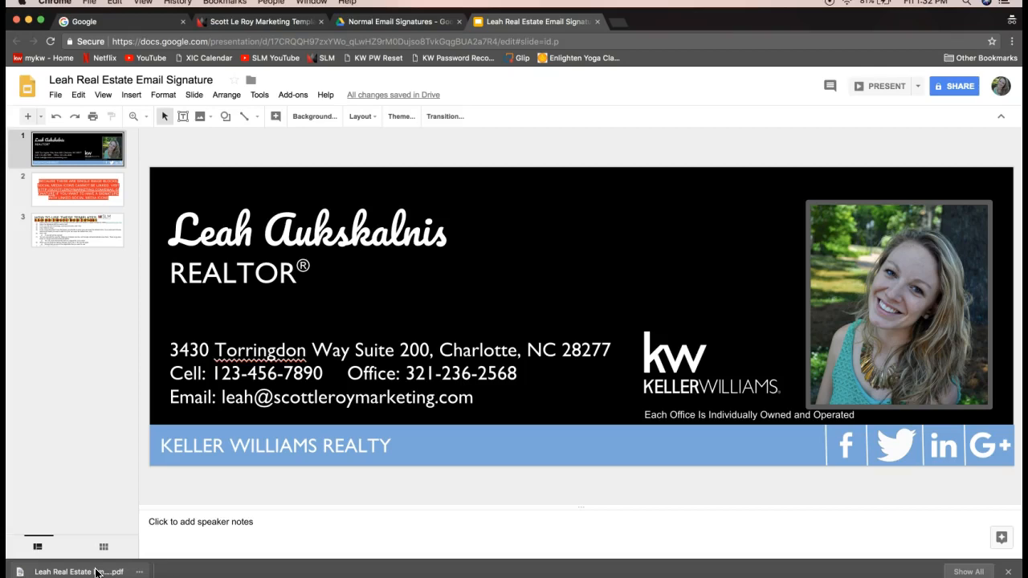
Go to pdf2jpg.net in a new browser tab
click(621, 27)
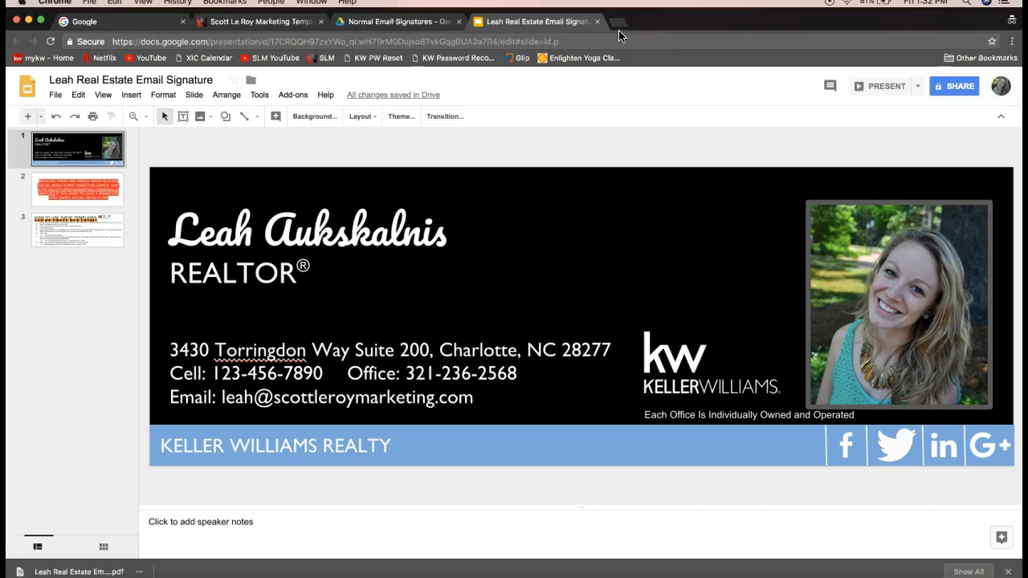
click(618, 30)
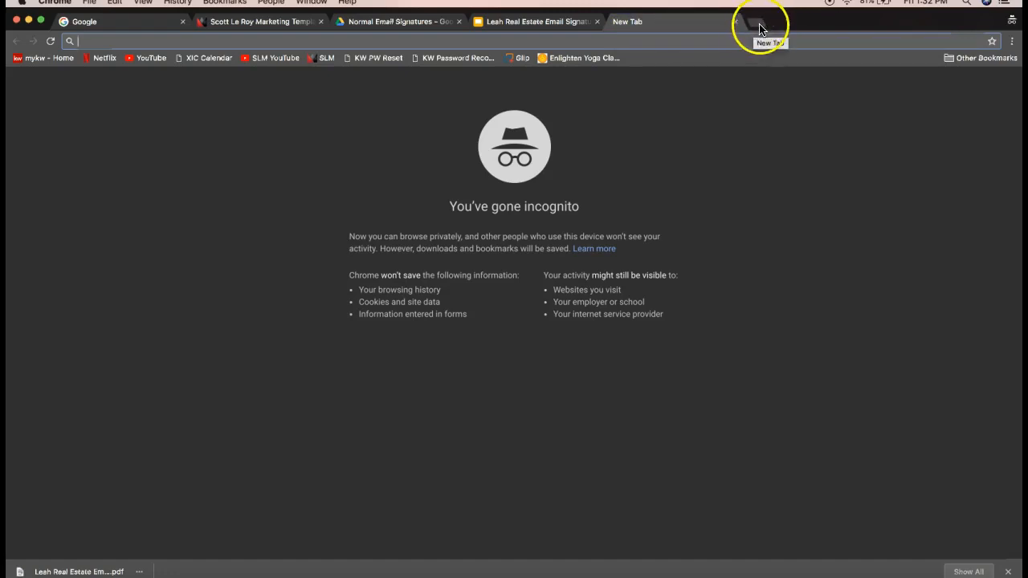
click(473, 45)
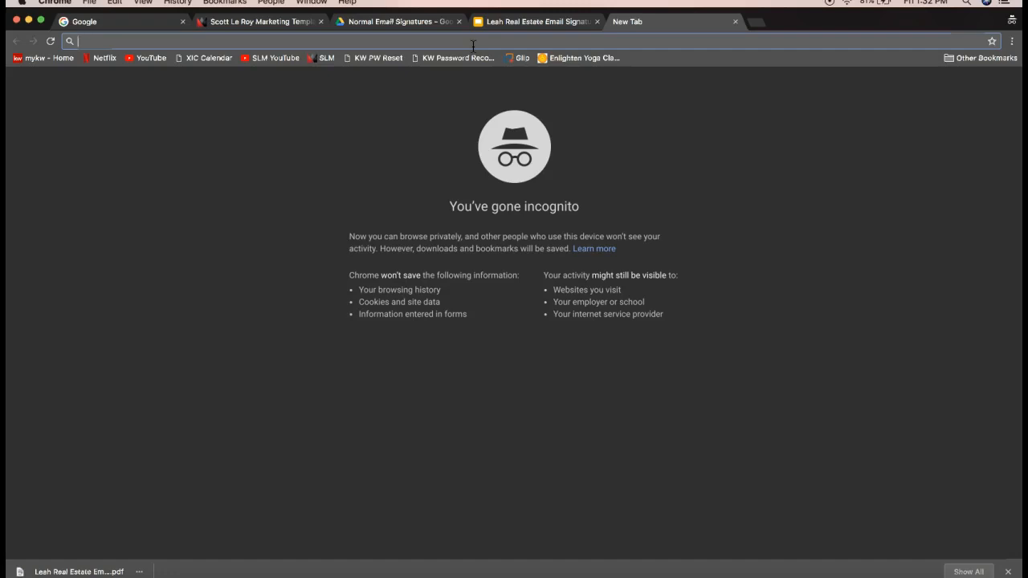
text(pdf)
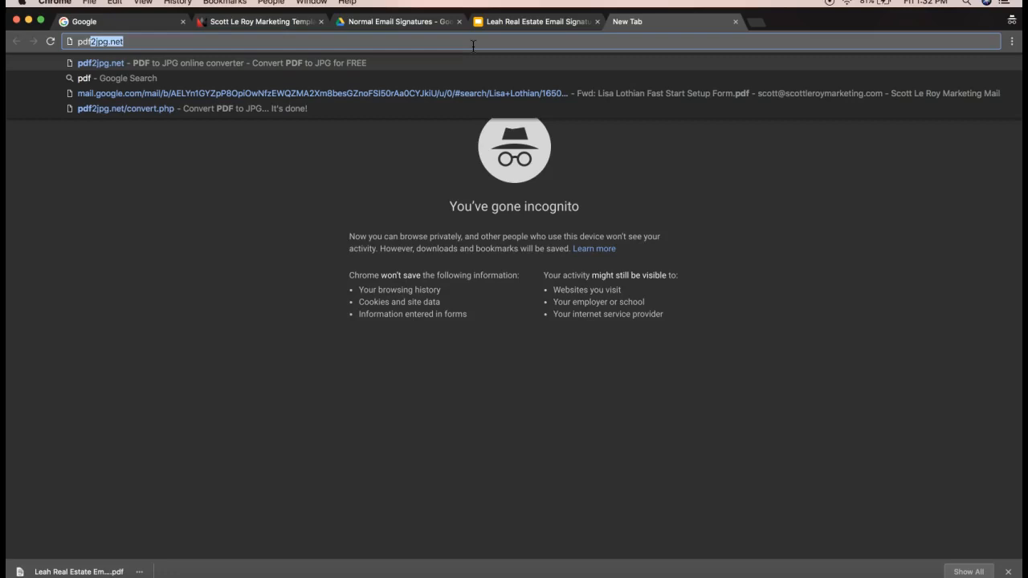
text(2)
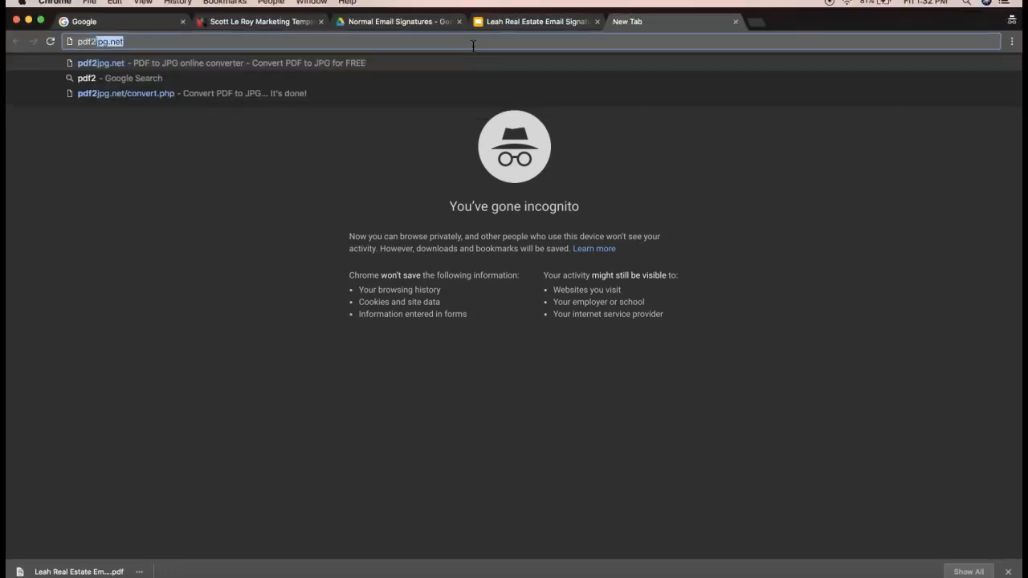
text(jpg)
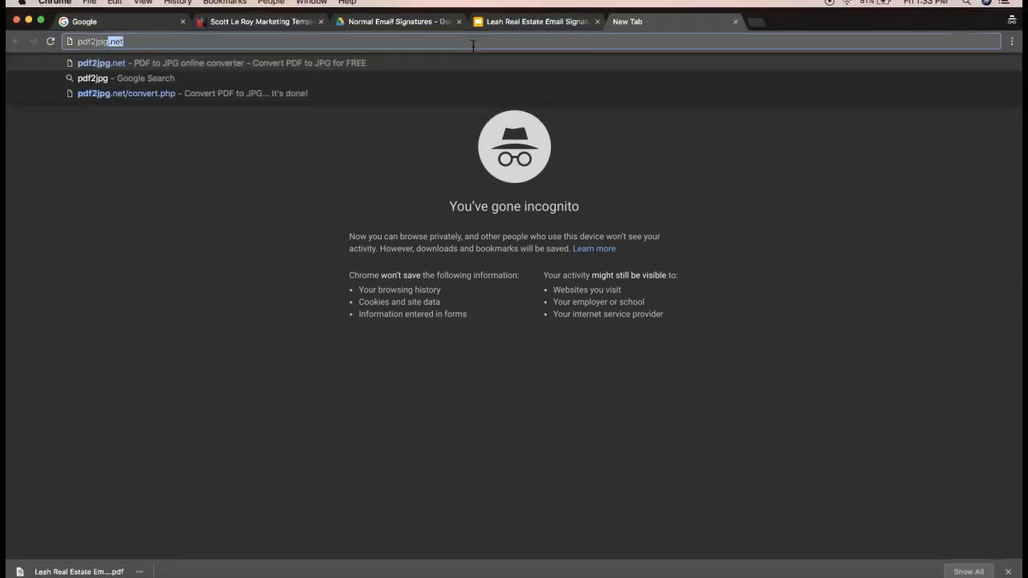
text(.net)
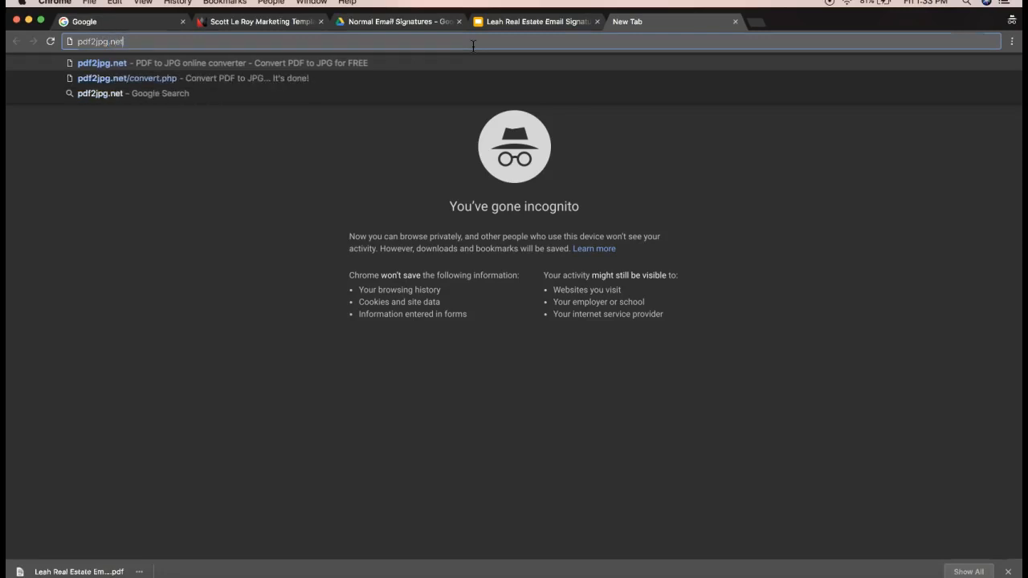
double_click(139, 39)
key(super+c)
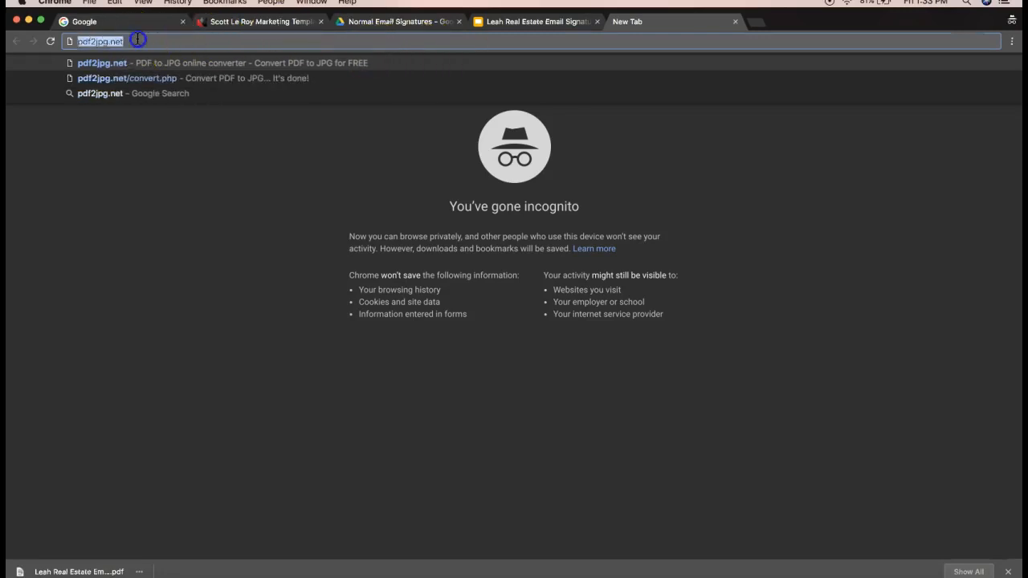
key(Return)
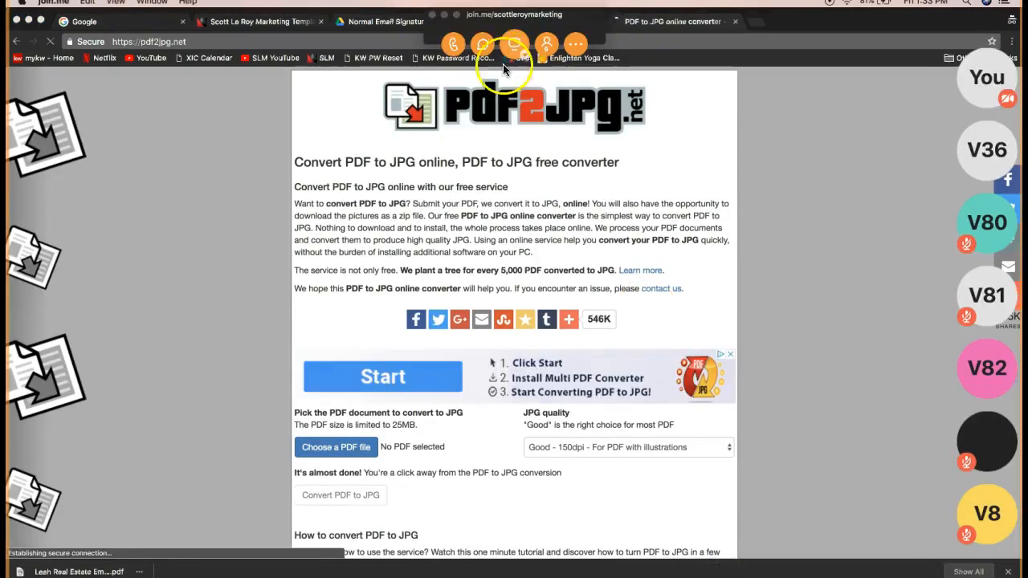
Paste the pdf2jpg.net link into the meeting chat and send it to viewers
click(482, 45)
click(491, 354)
key(super+v)
key(Return)
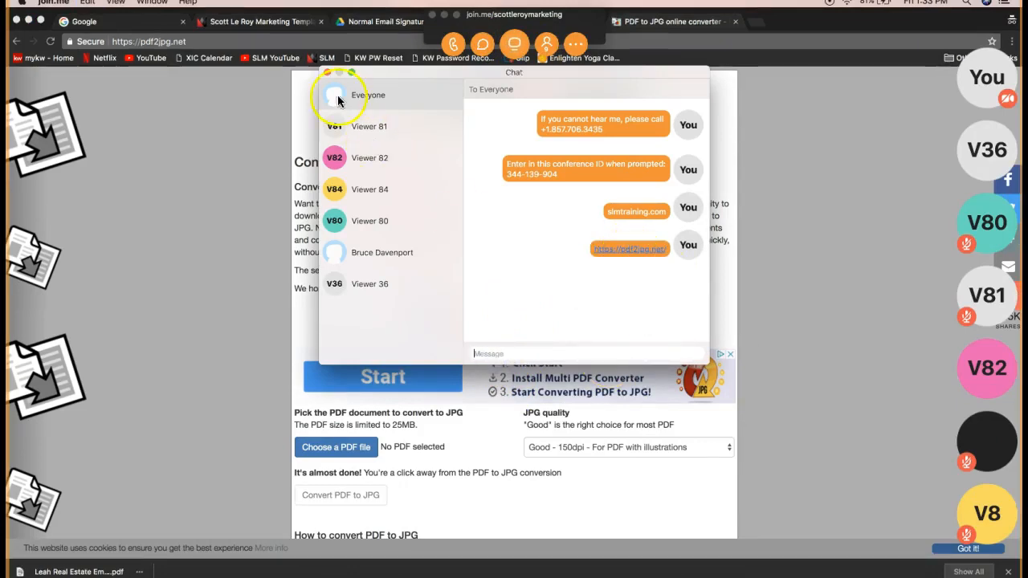
click(327, 74)
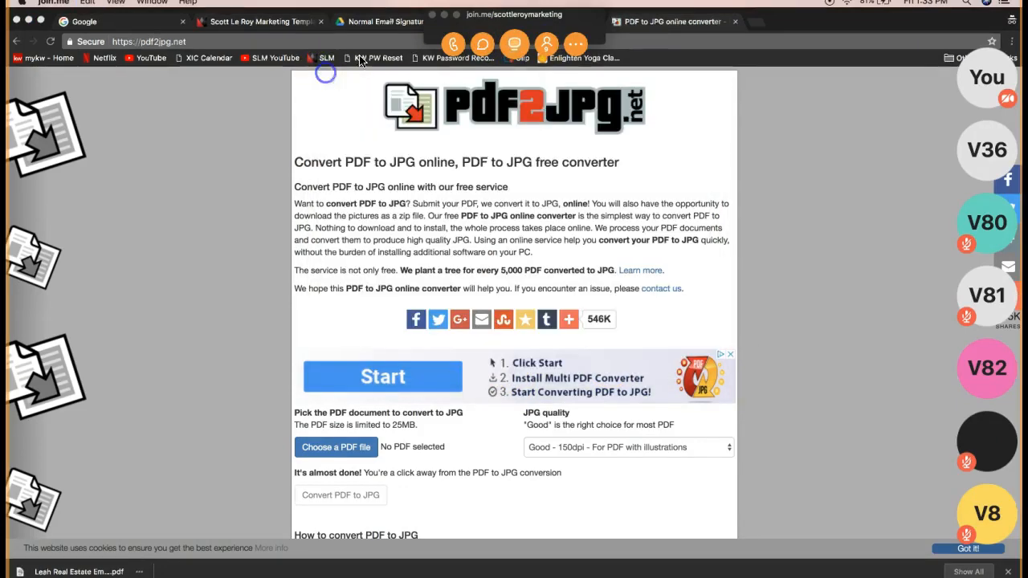
click(444, 15)
click(160, 41)
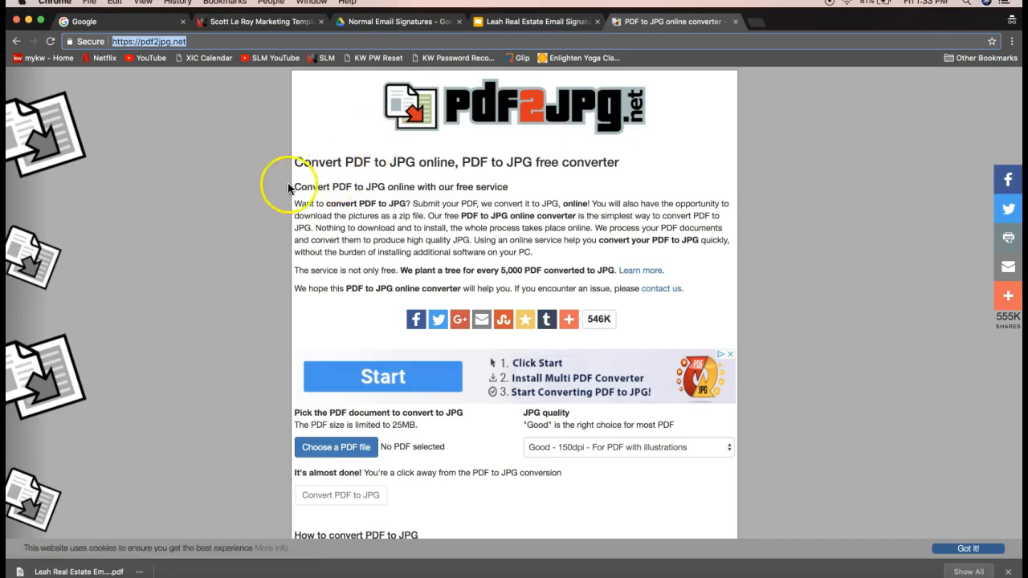
Open the converter's Choose a PDF file picker on PDF2JPG.net
scroll(223, 207, down, 2)
scroll(221, 204, up, 2)
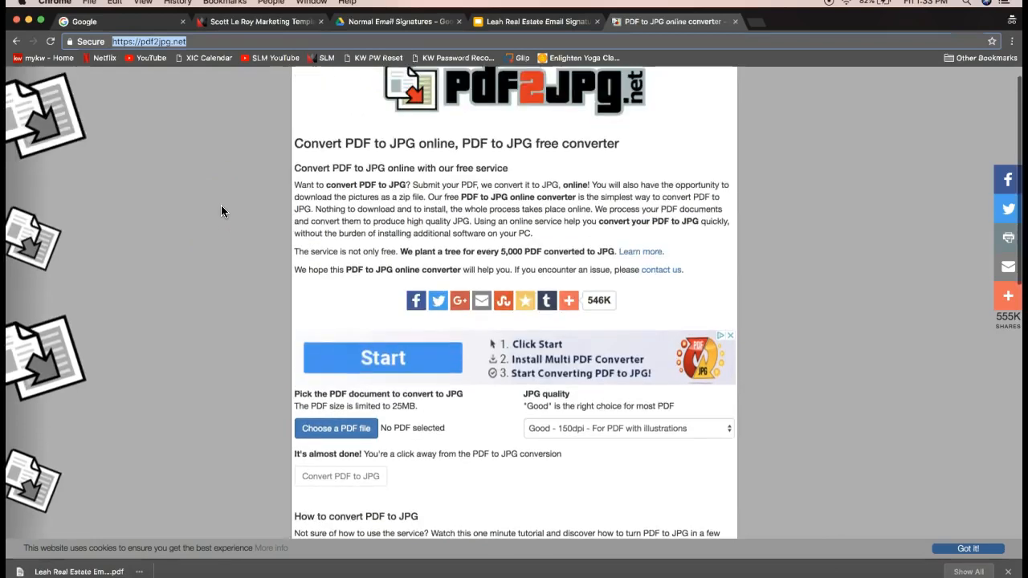
click(328, 441)
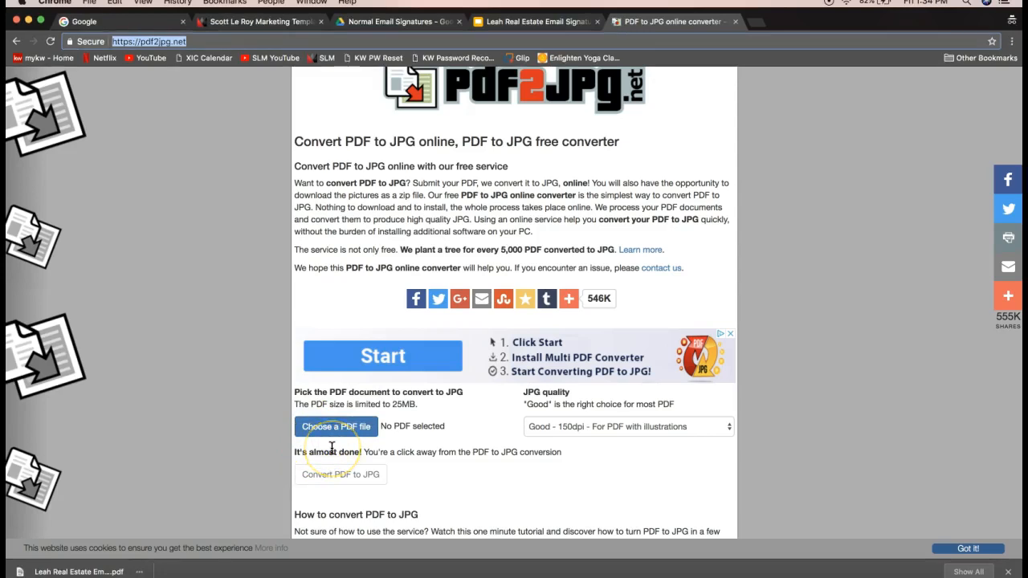
scroll(332, 447, down, 2)
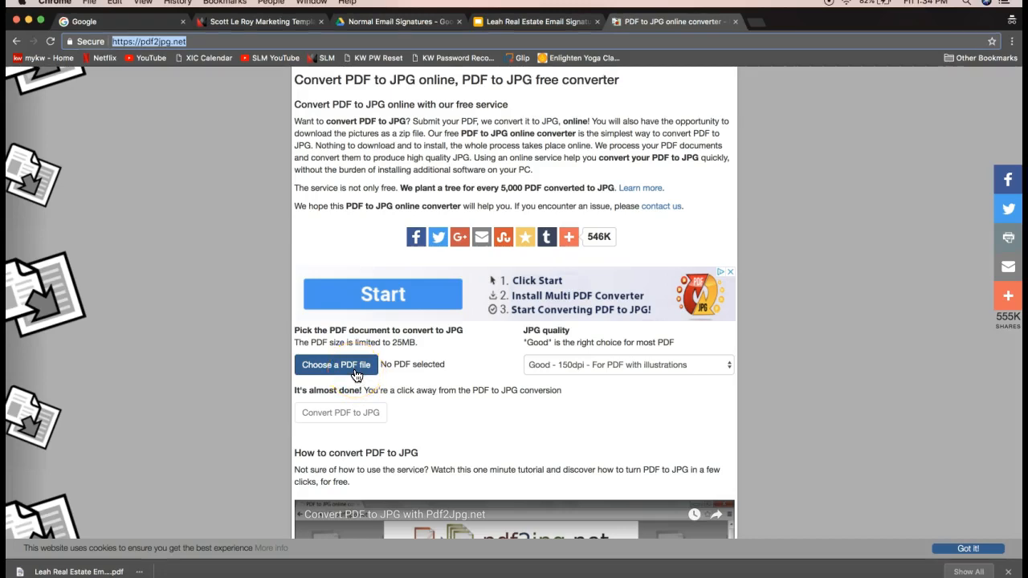
click(355, 372)
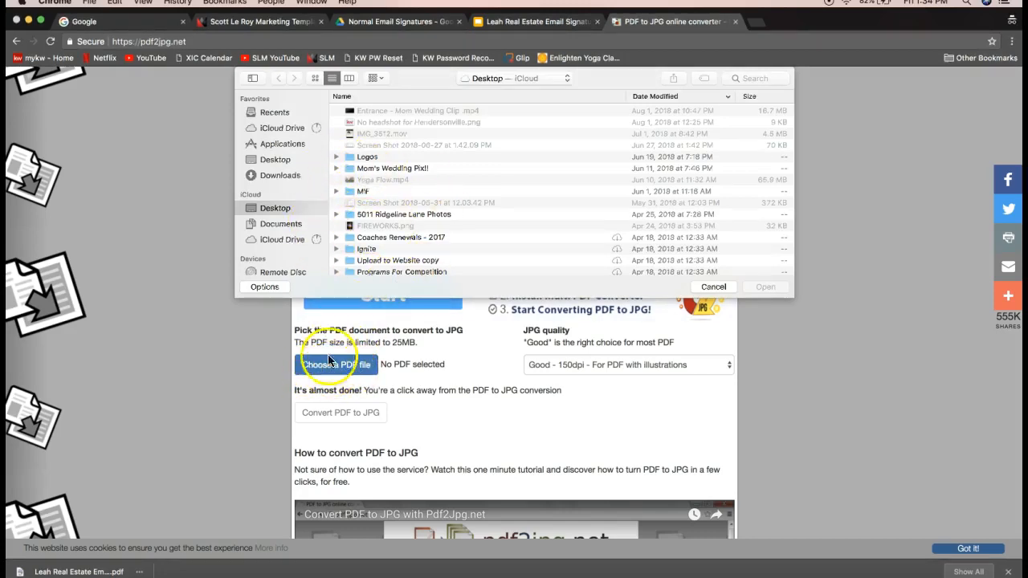
Load the agent's Real Estate Email Signature PDF from Downloads into the converter
click(280, 177)
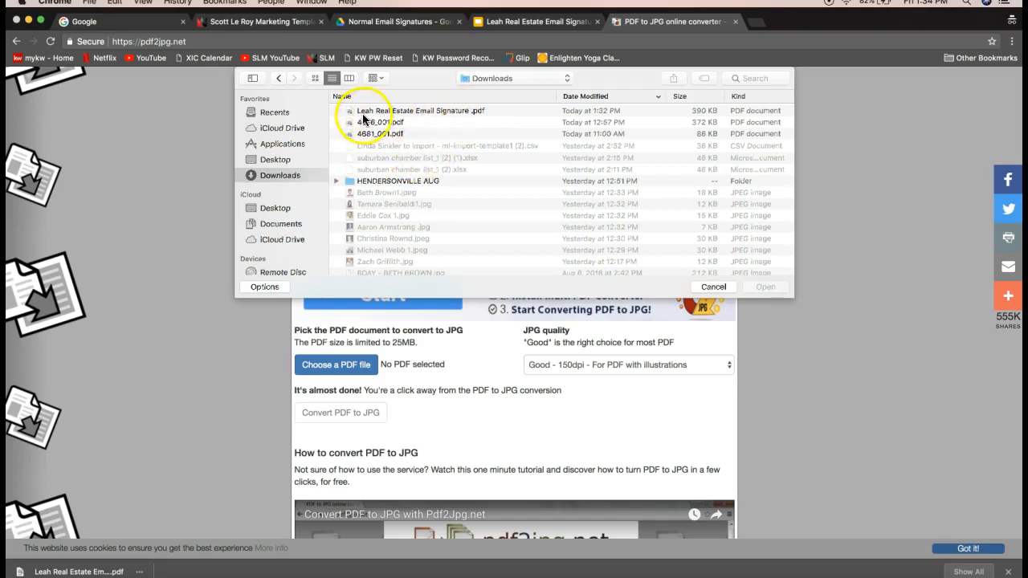
click(358, 110)
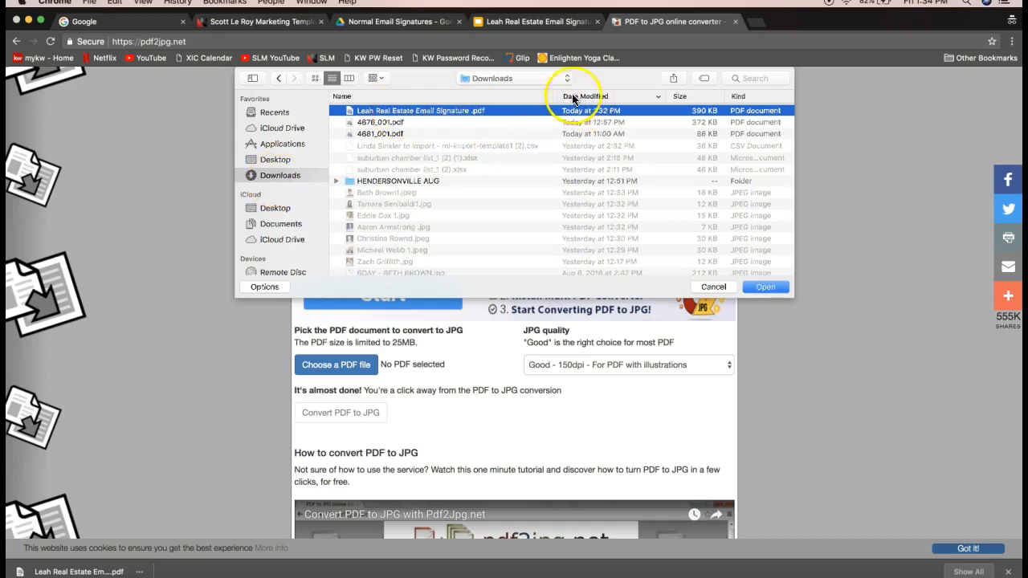
double_click(429, 110)
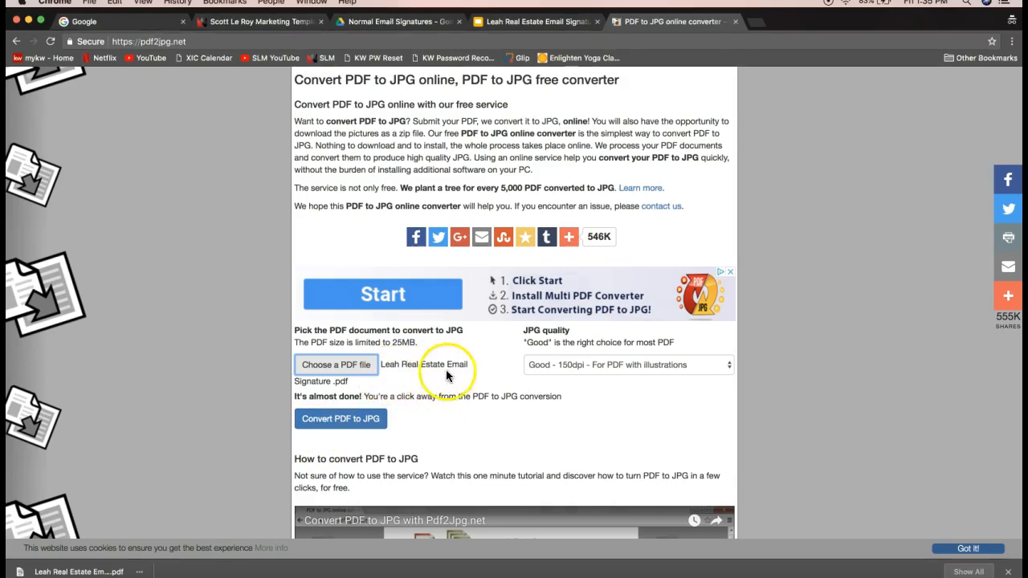
Convert the signature PDF to JPG and preview the Page 1 image
click(328, 425)
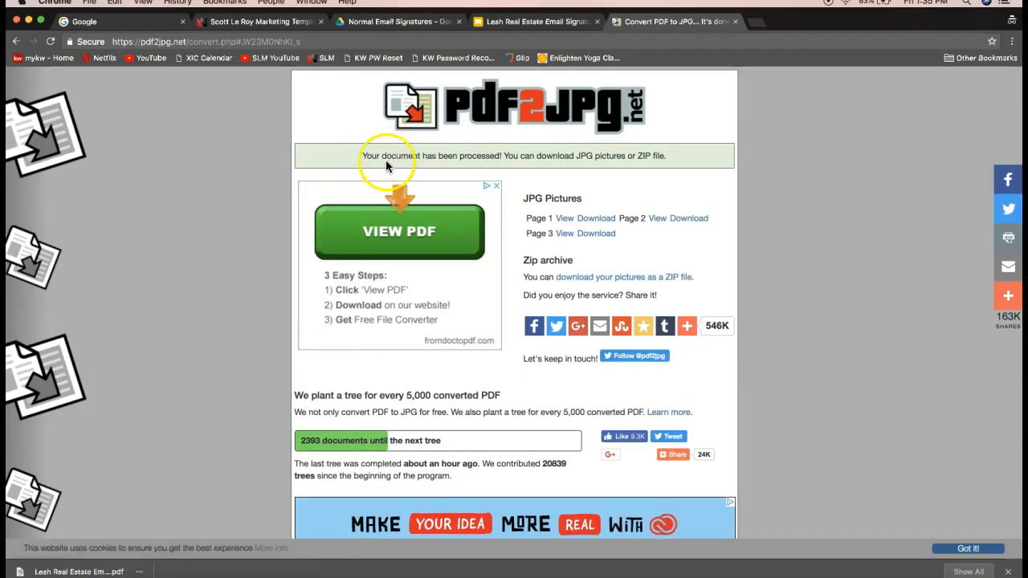
drag(523, 199, 581, 201)
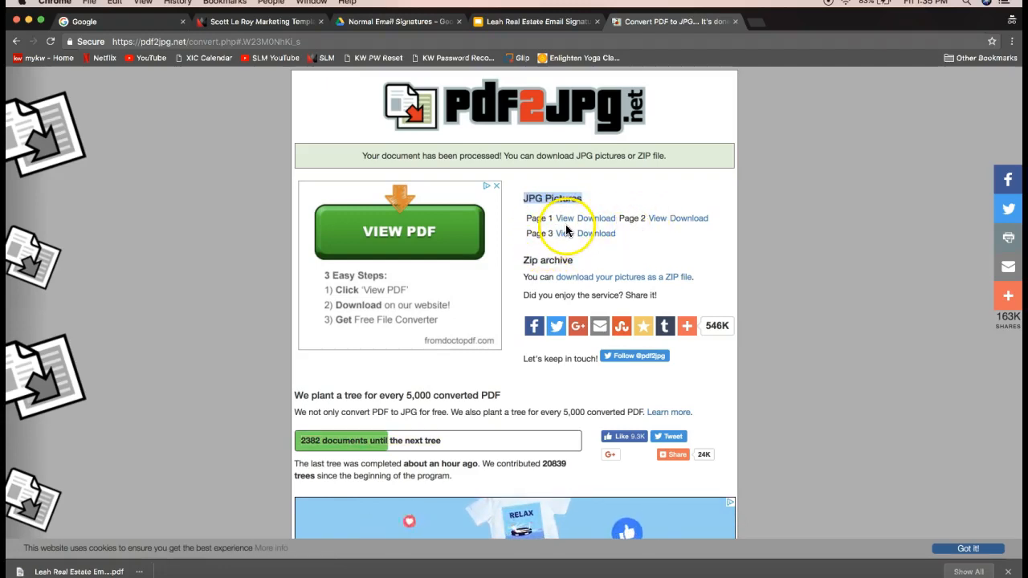
click(565, 219)
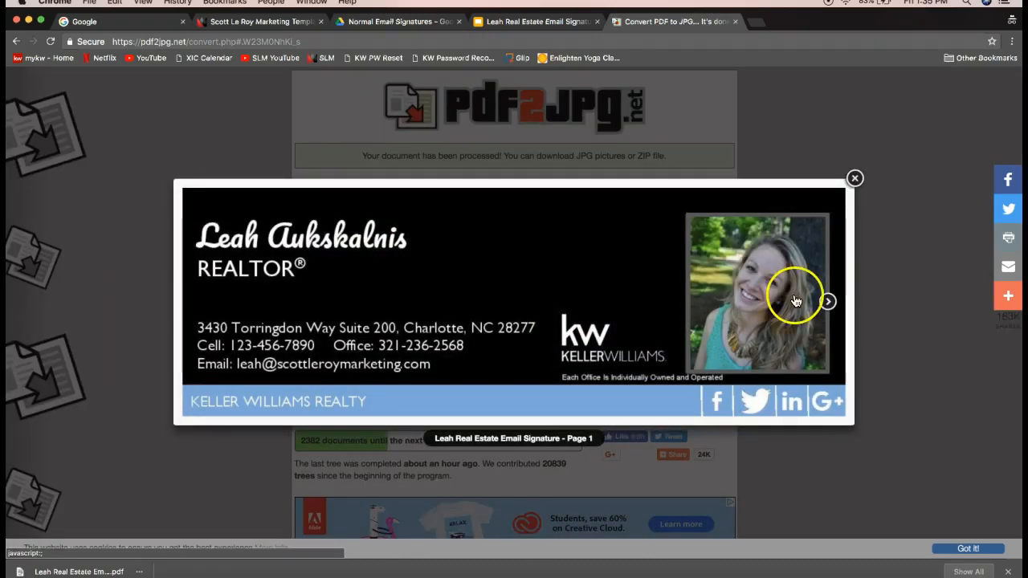
click(854, 178)
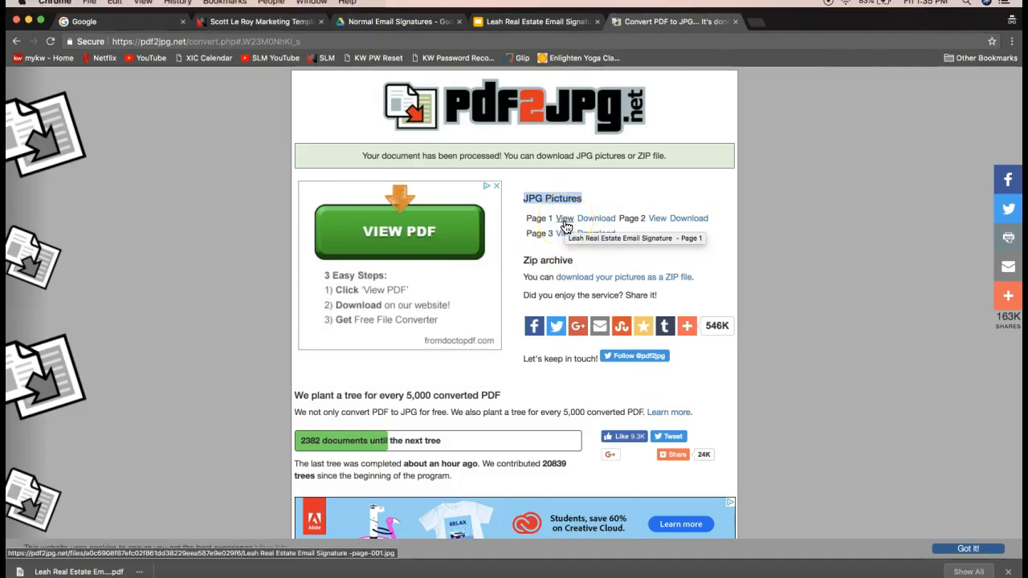
Download the Page 1 JPG of the signature
drag(527, 219, 554, 221)
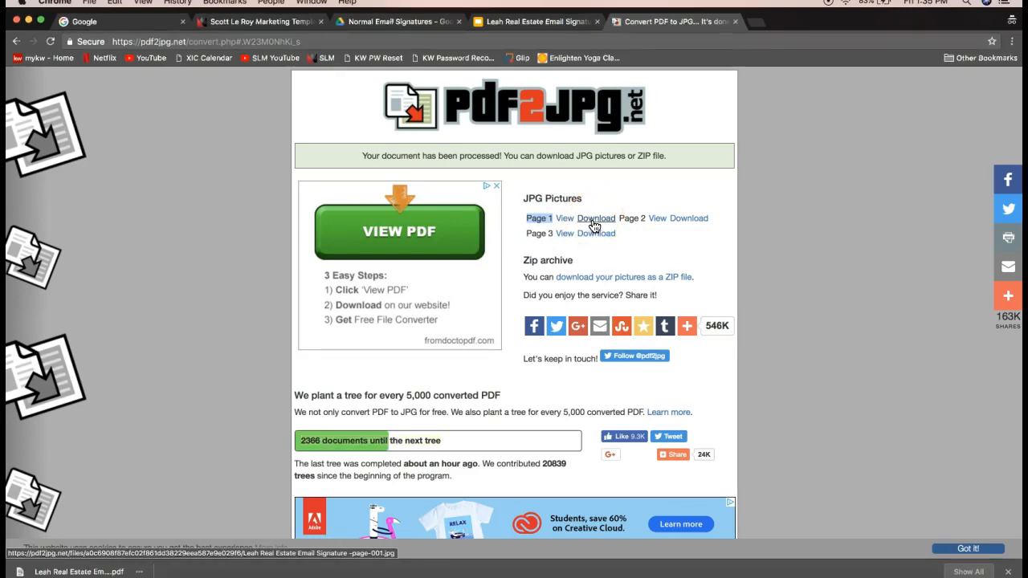
click(595, 222)
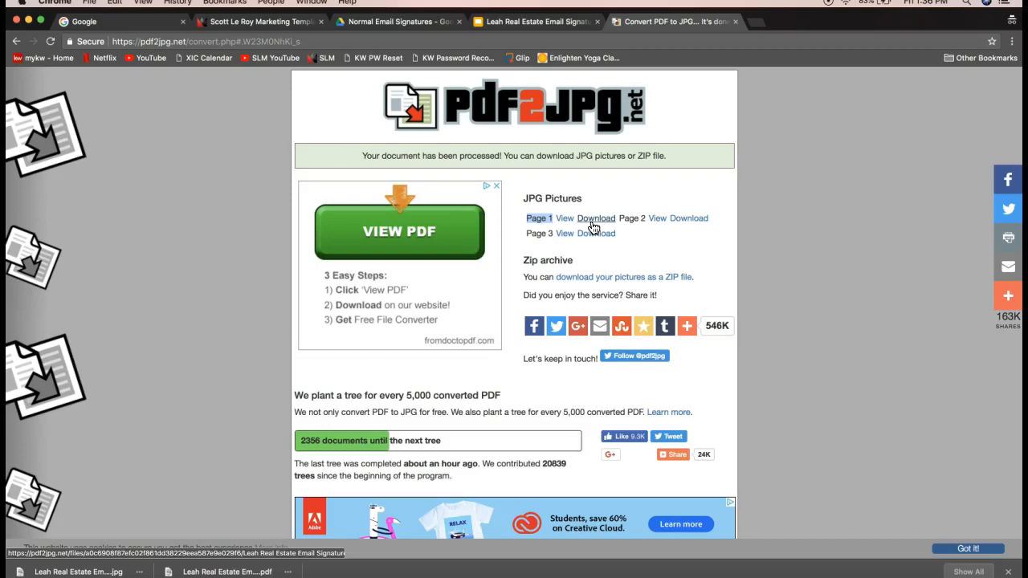
click(599, 224)
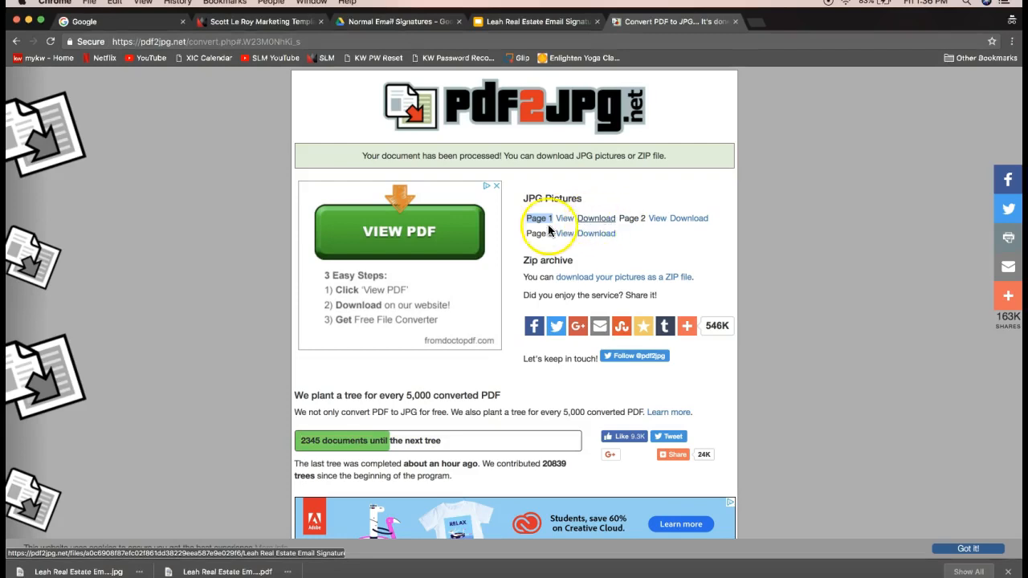
click(538, 218)
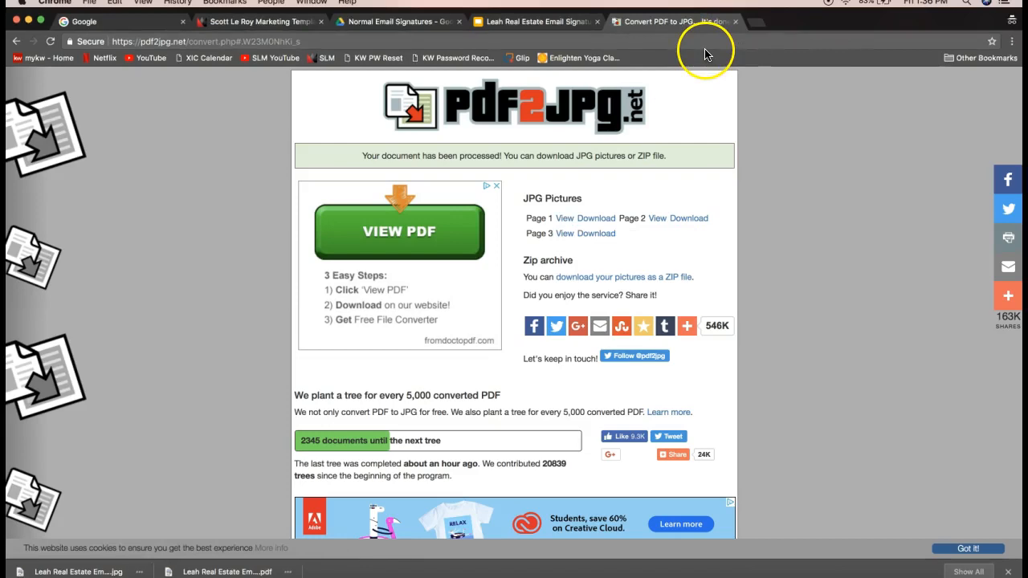
Open a new Chrome tab and go to gmail.com
click(758, 28)
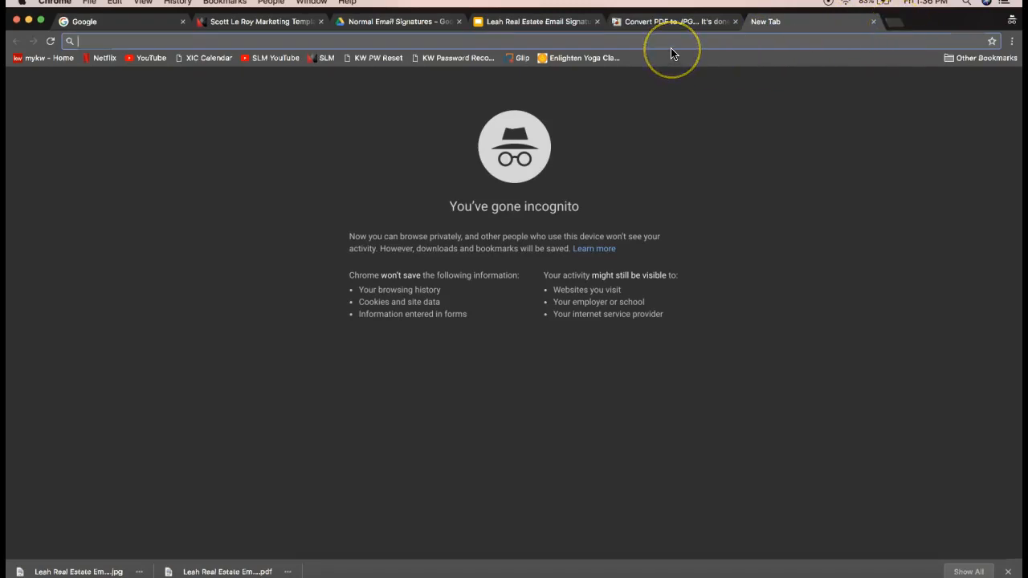
text(gma)
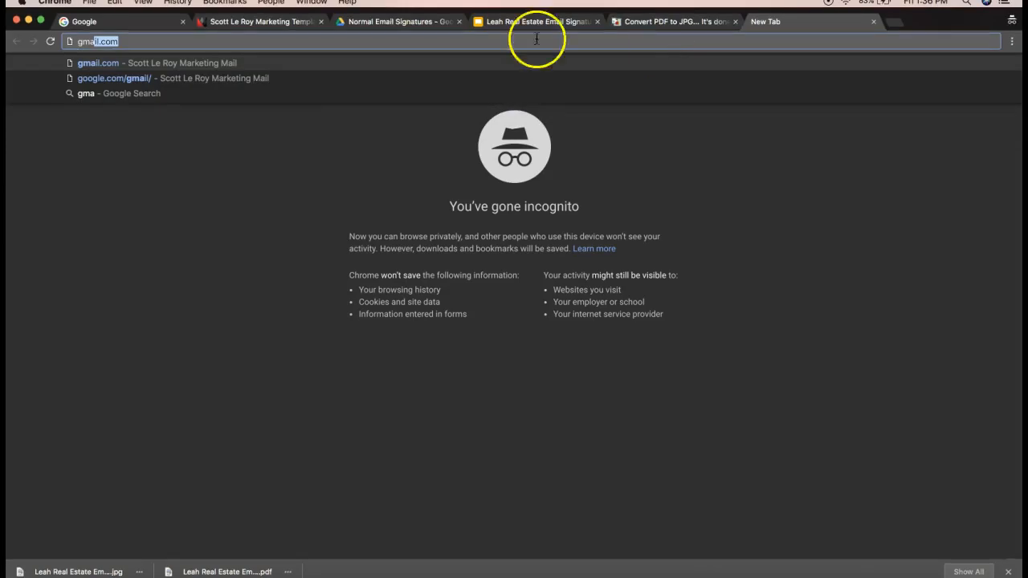
text(il.com)
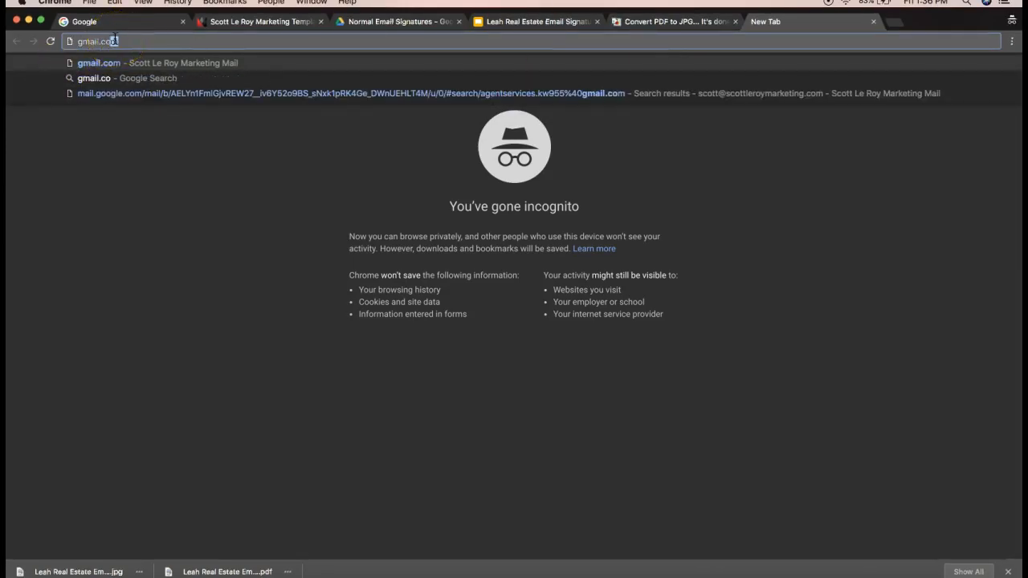
key(Return)
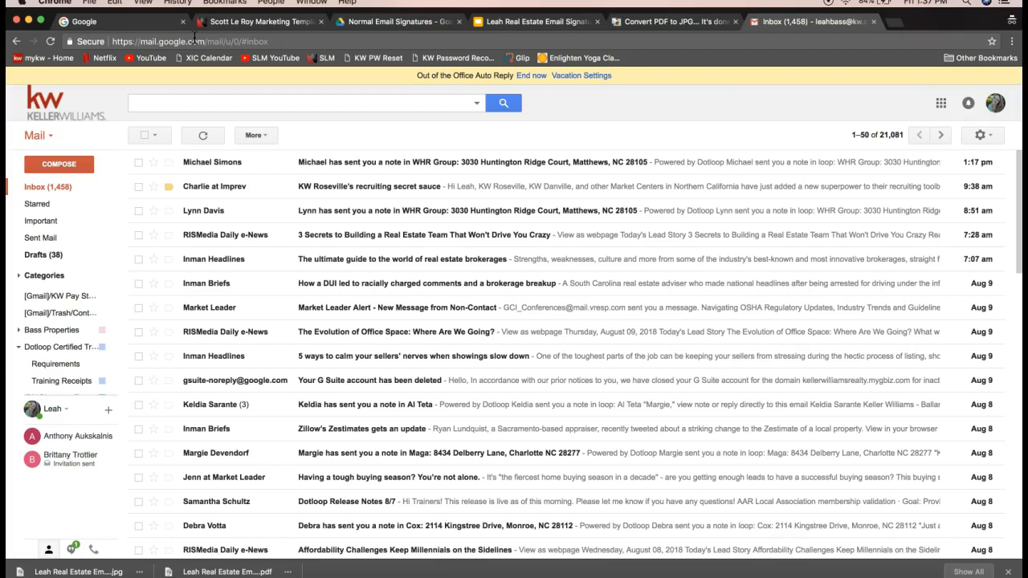
Check the signed-in Google account from the profile avatar, then dismiss it
click(995, 105)
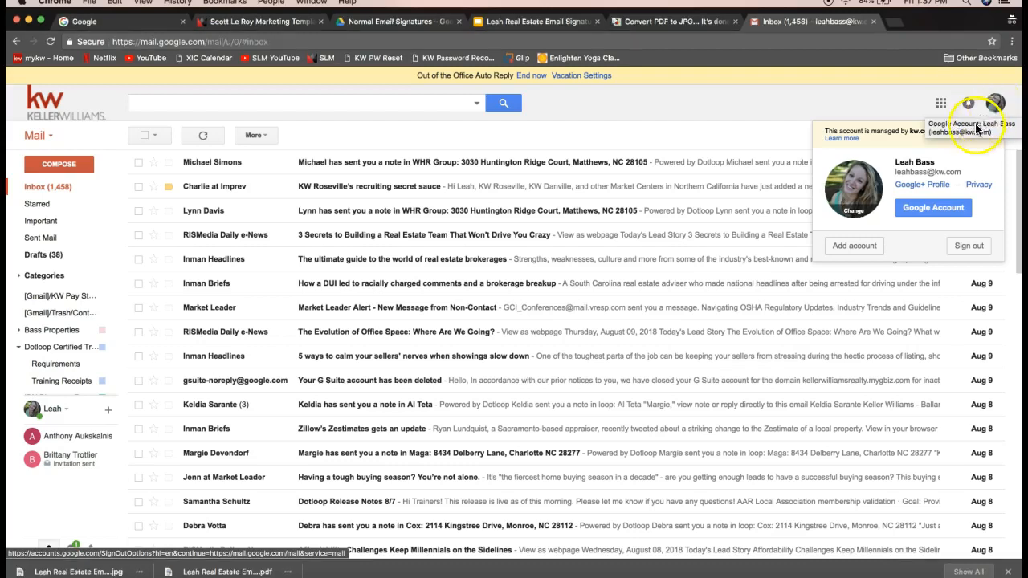
click(993, 116)
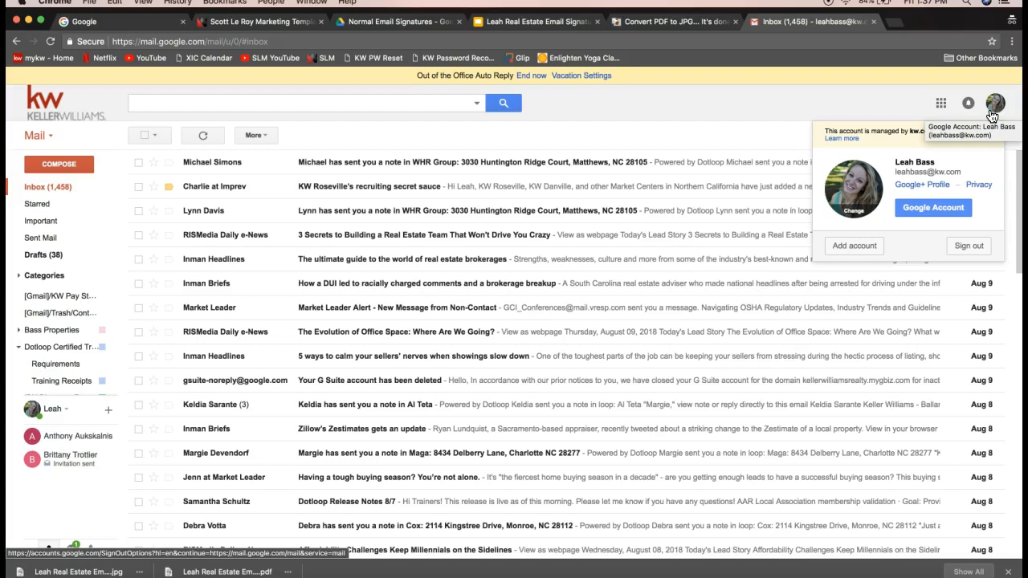
click(999, 107)
click(999, 109)
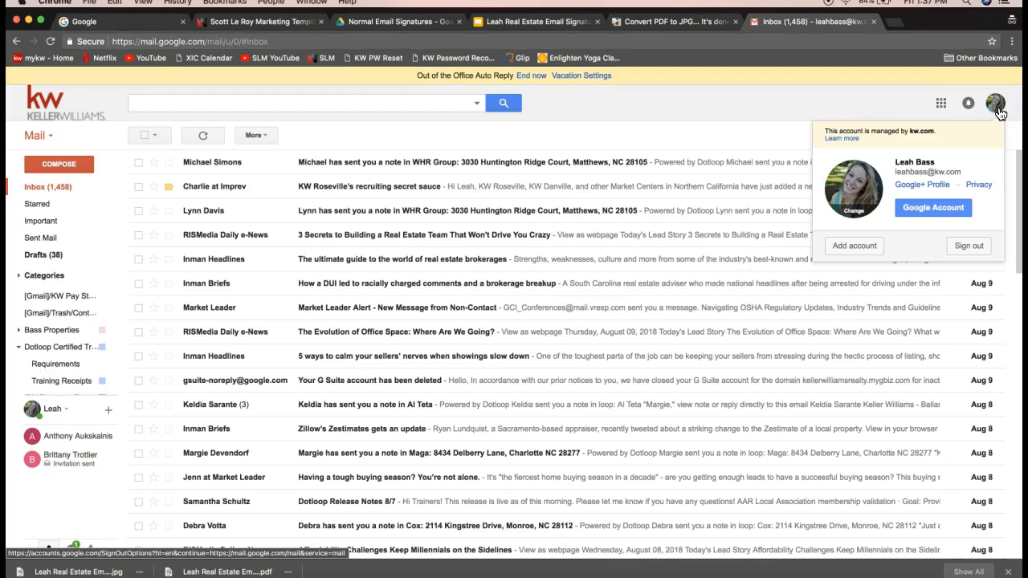
click(997, 109)
click(897, 106)
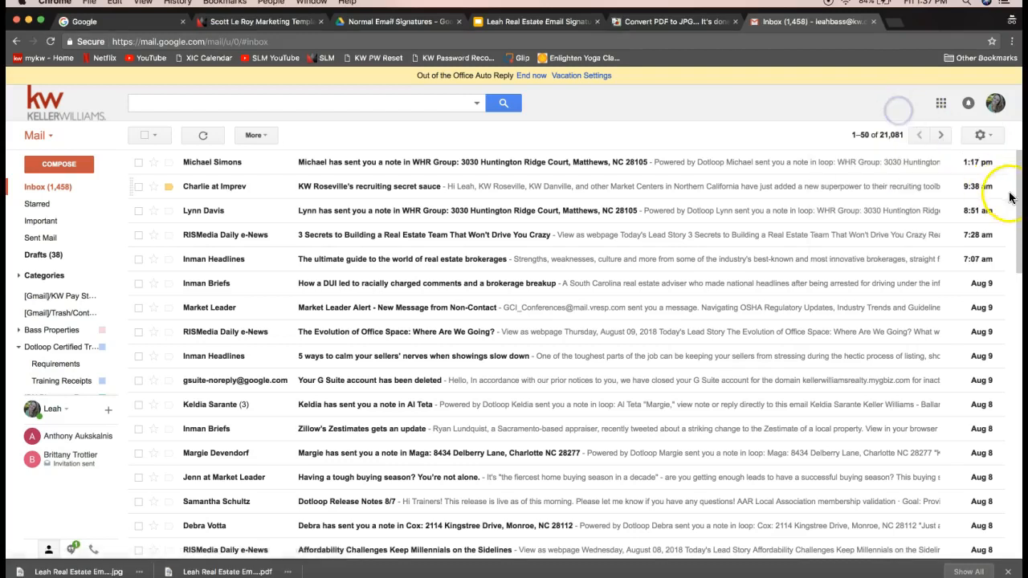
Bring up Gmail's settings menu from the gear icon
click(981, 137)
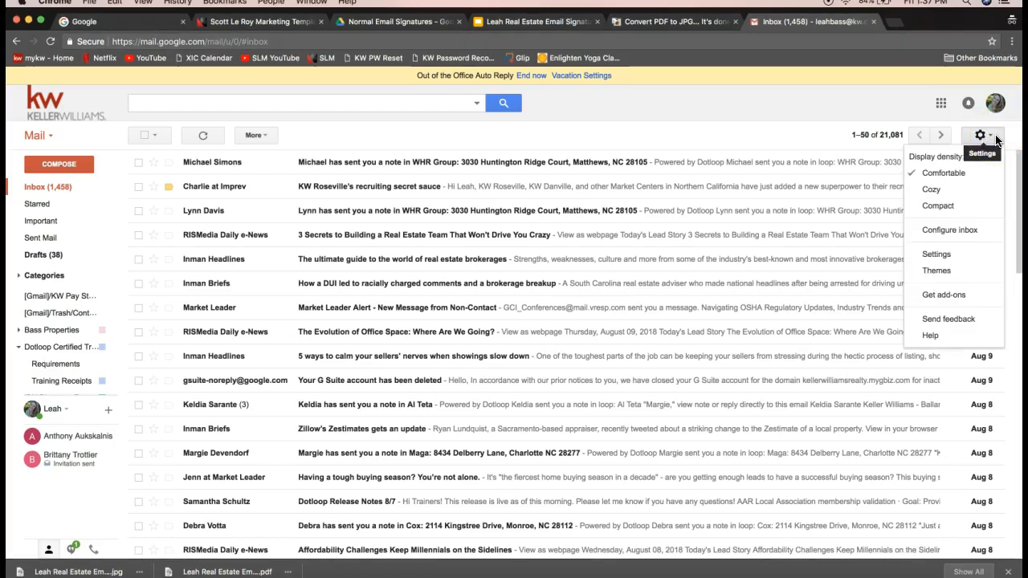
click(989, 140)
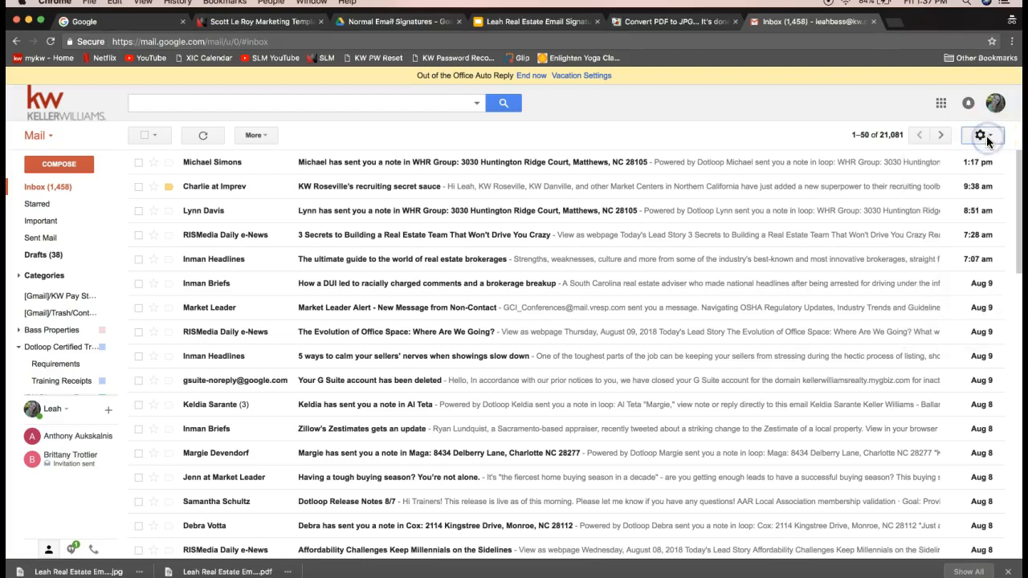
click(988, 139)
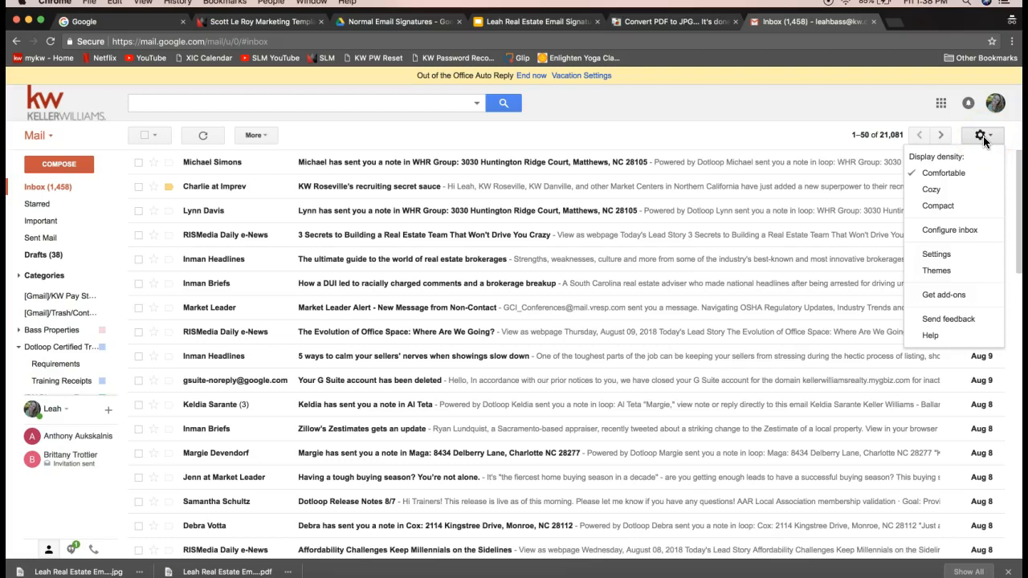
click(938, 257)
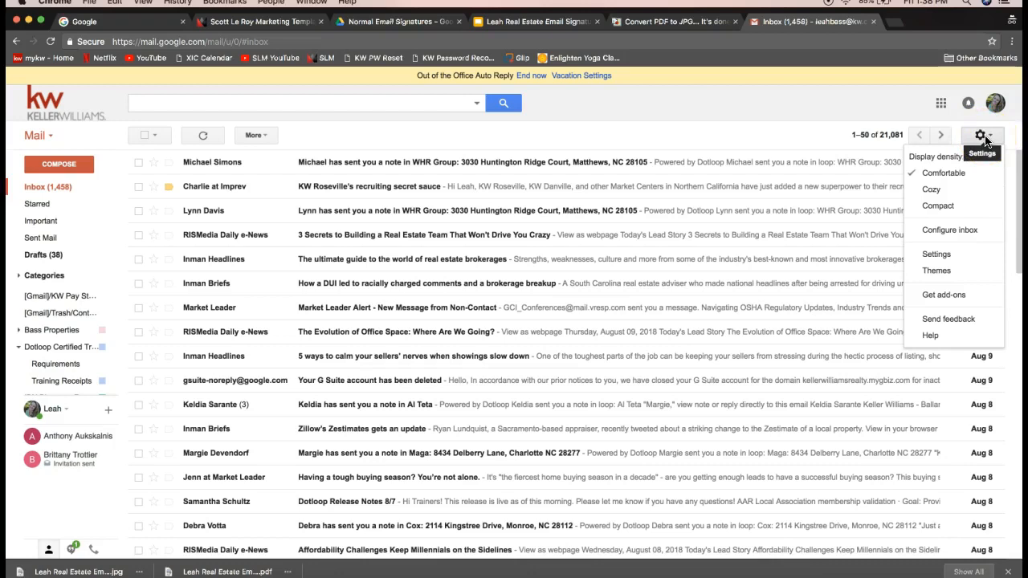
click(946, 257)
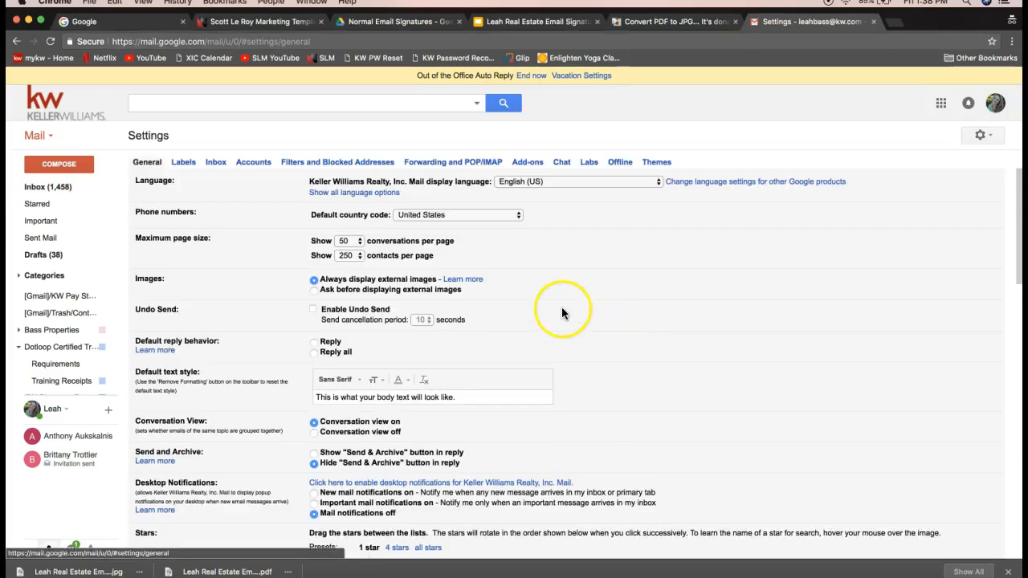
scroll(563, 313, down, 5)
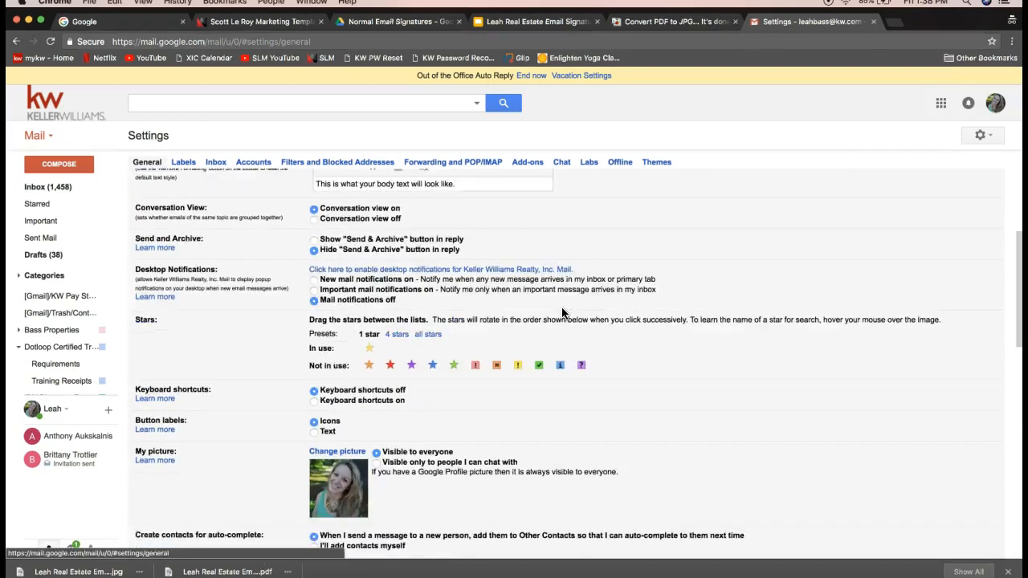
click(521, 344)
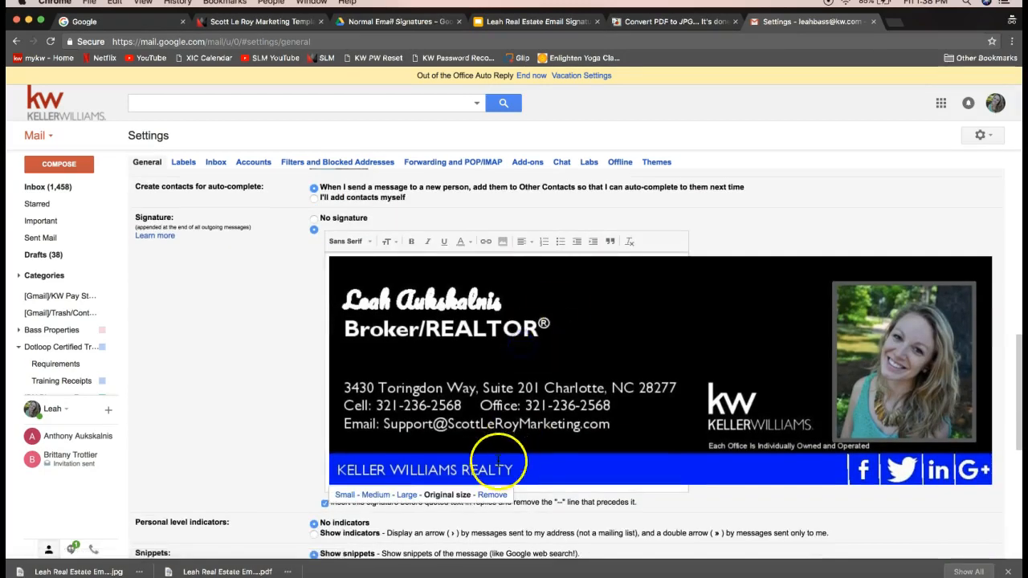
click(495, 498)
click(378, 266)
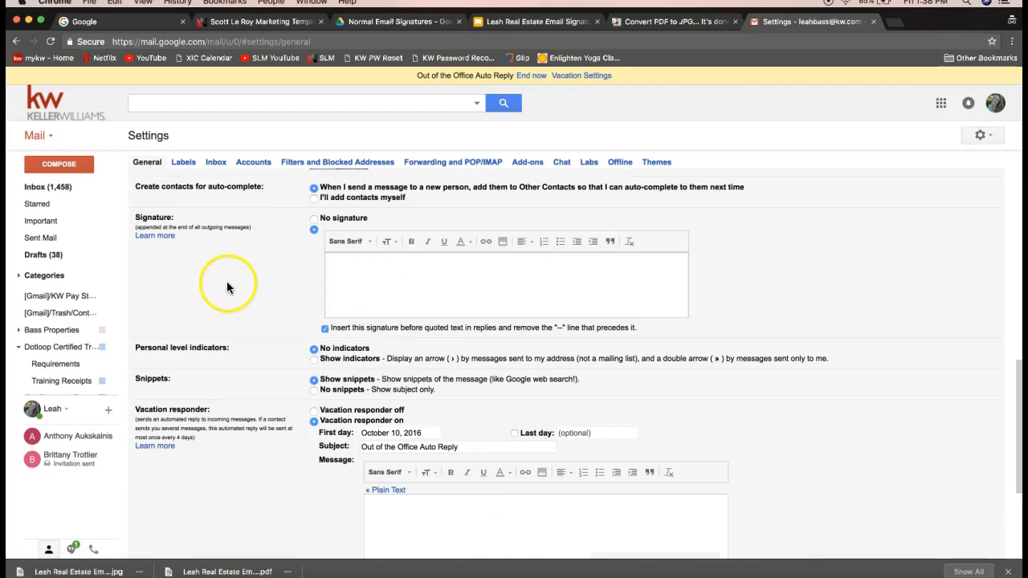
scroll(226, 282, down, 1)
click(152, 202)
double_click(155, 205)
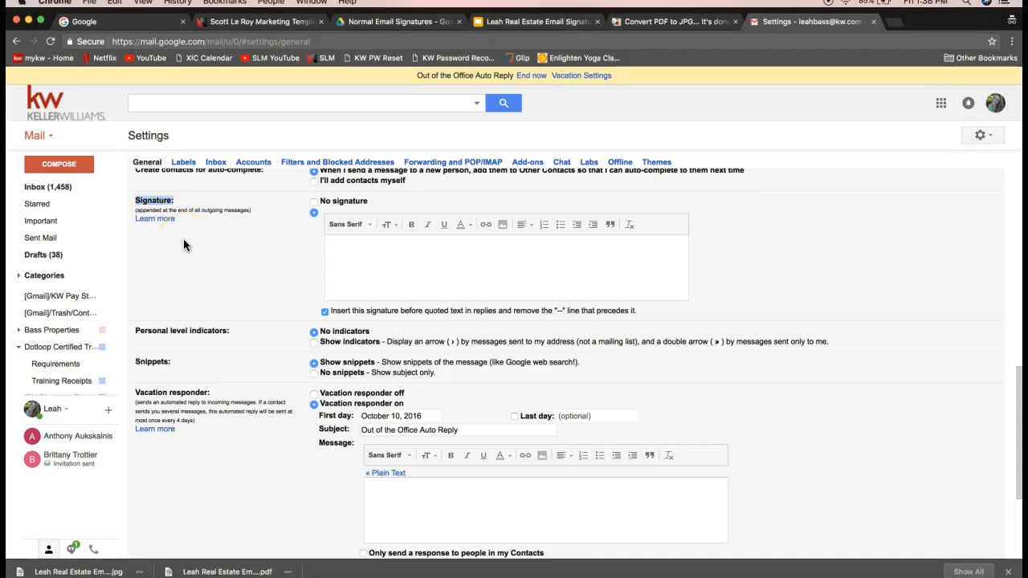
click(468, 281)
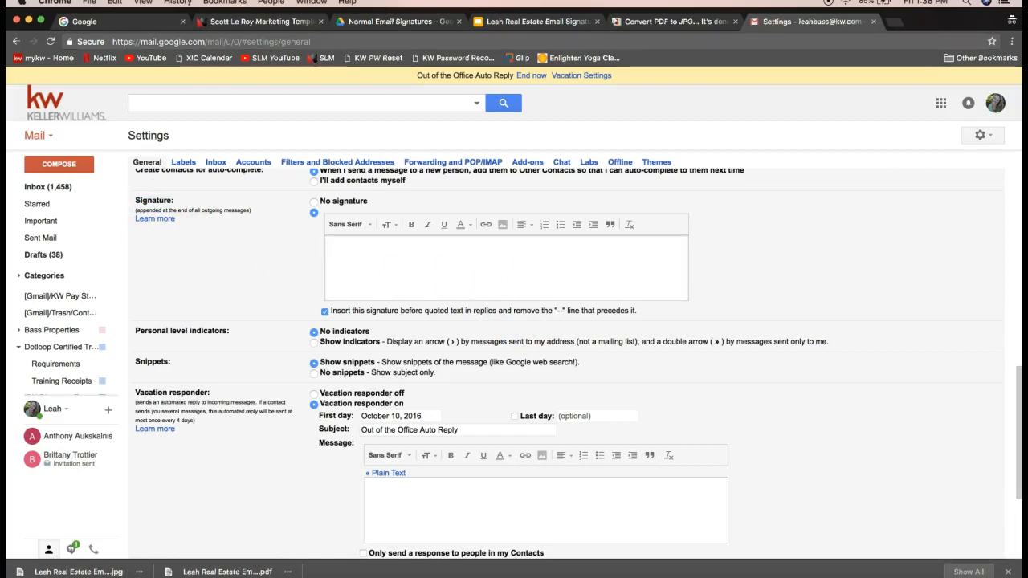
click(983, 136)
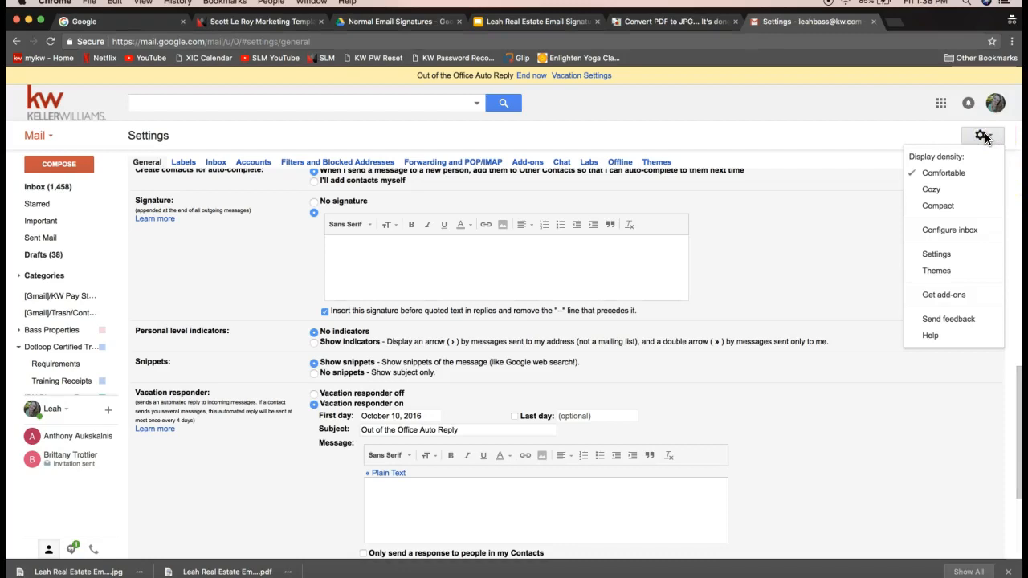
click(936, 257)
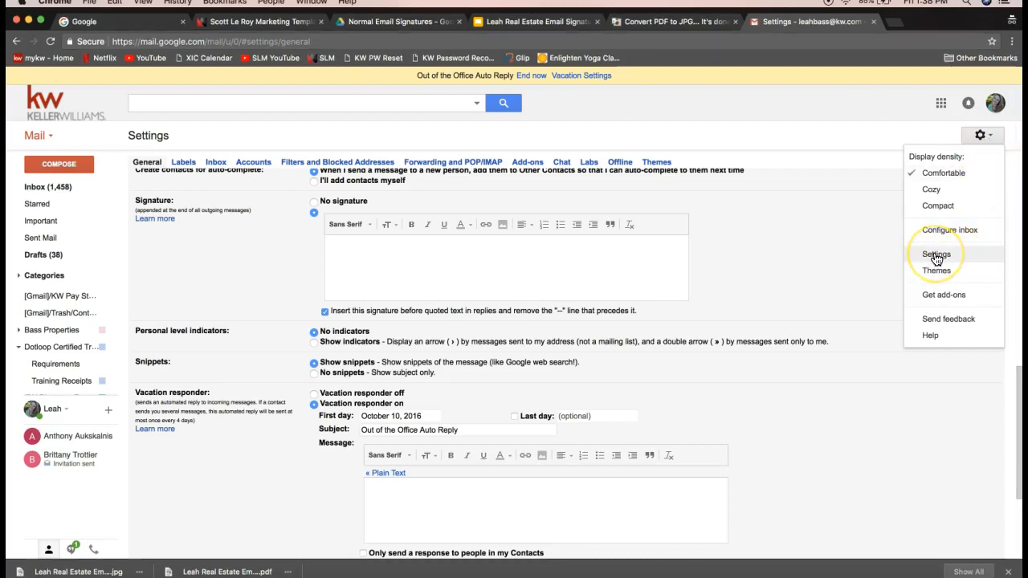
click(455, 248)
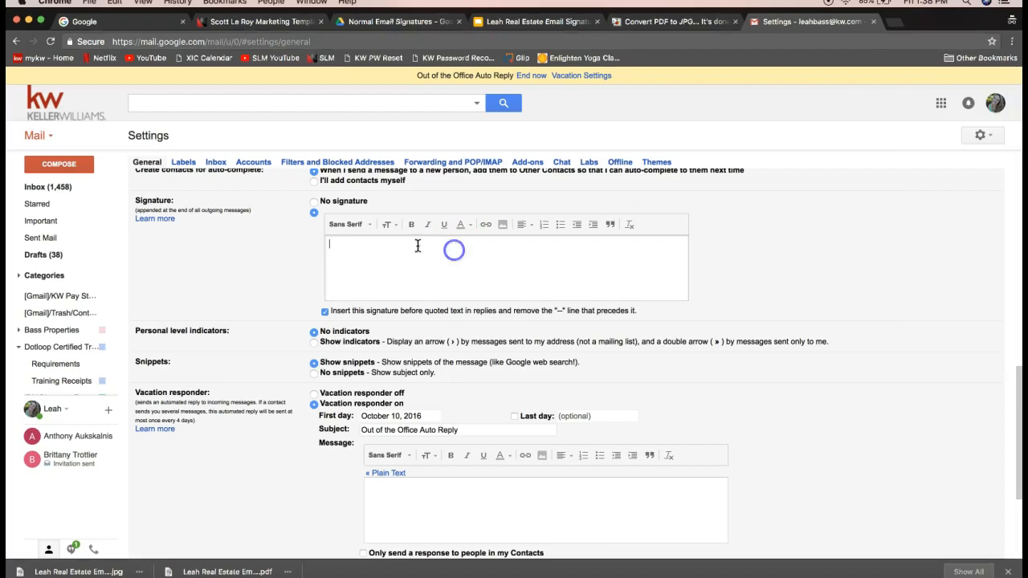
click(357, 250)
click(357, 250)
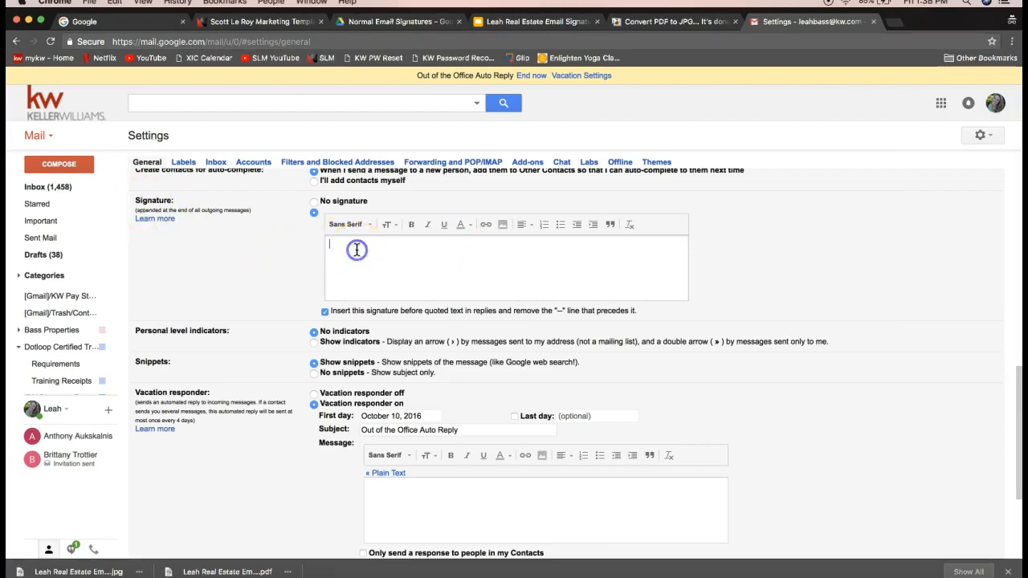
Start adding a signature image via the Upload option and bring up the computer's file browser
click(503, 227)
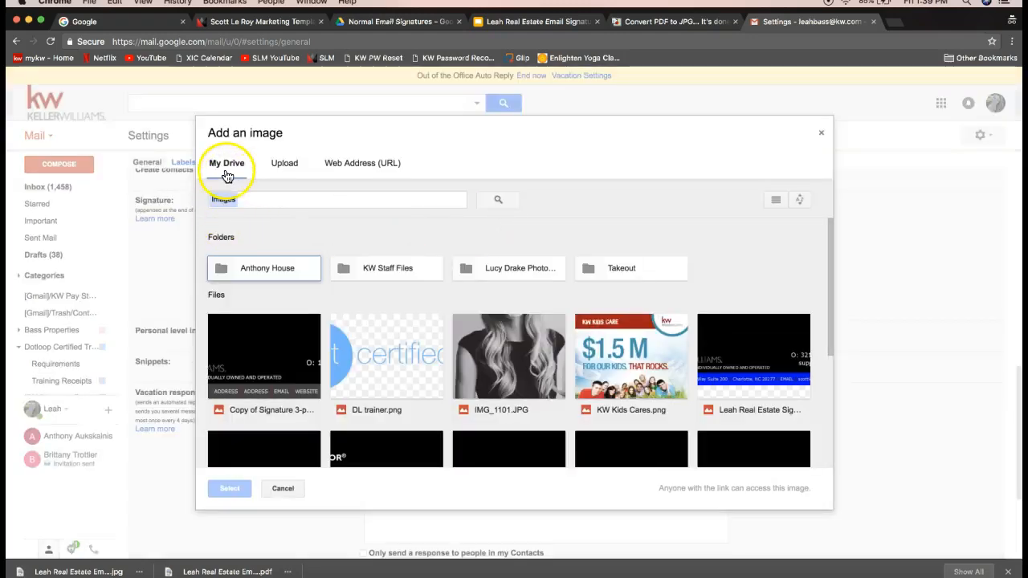
click(285, 166)
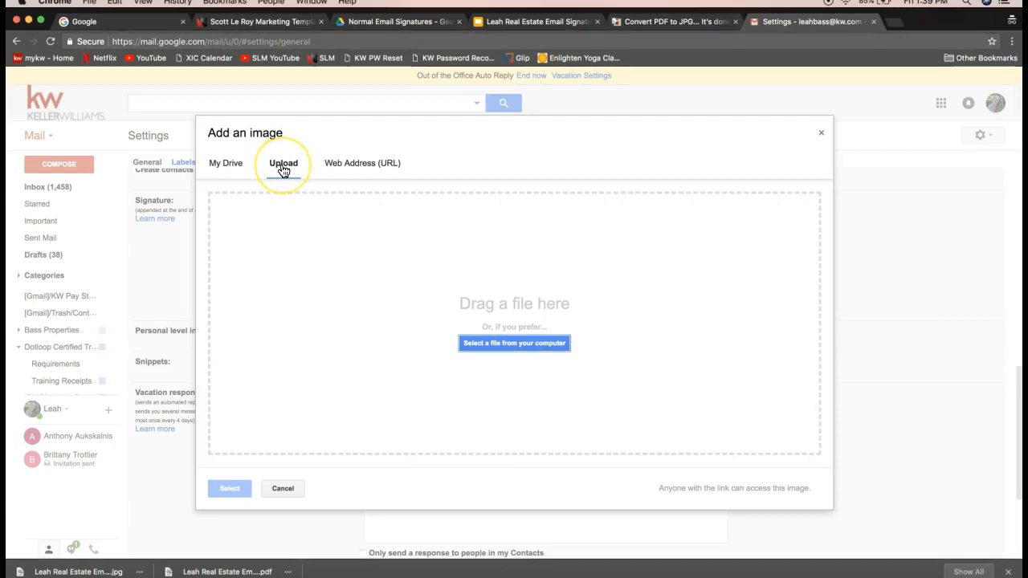
click(353, 172)
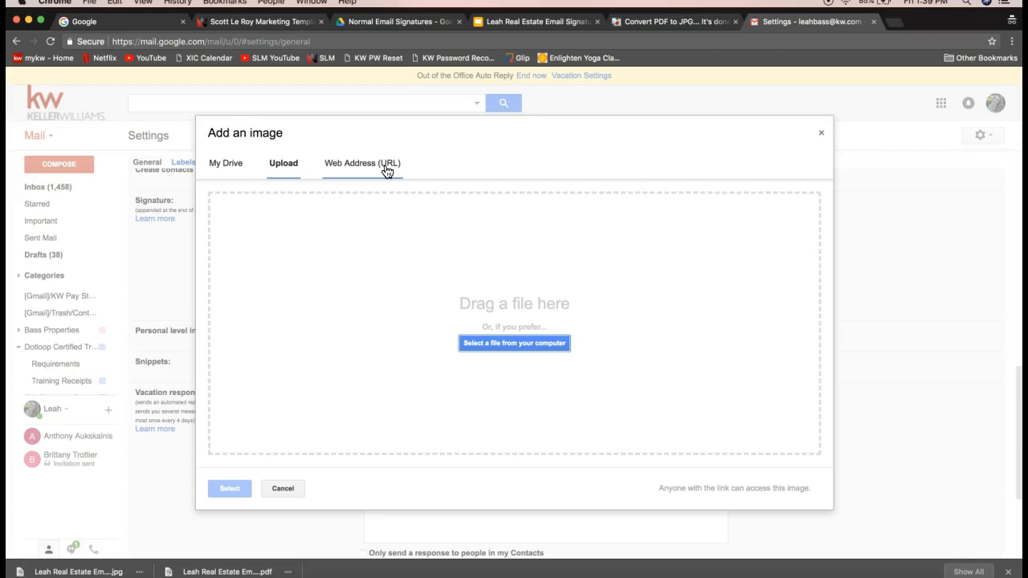
click(286, 170)
click(285, 170)
click(283, 174)
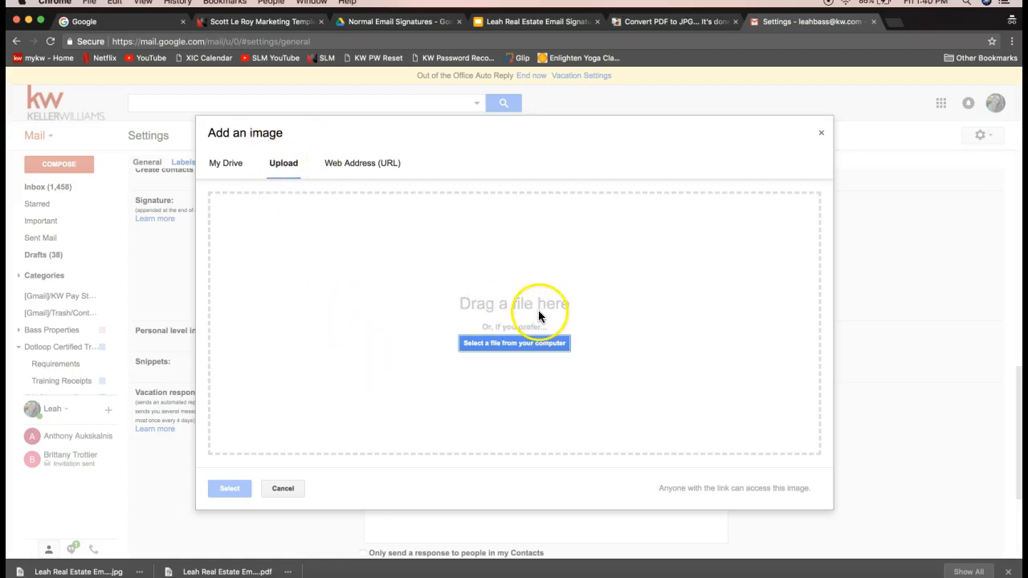
click(487, 345)
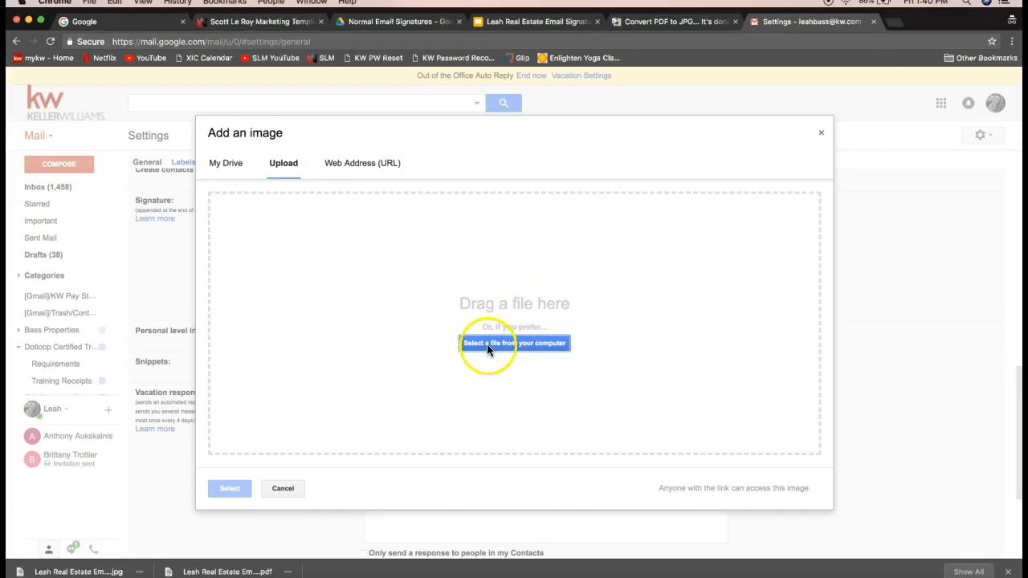
click(529, 343)
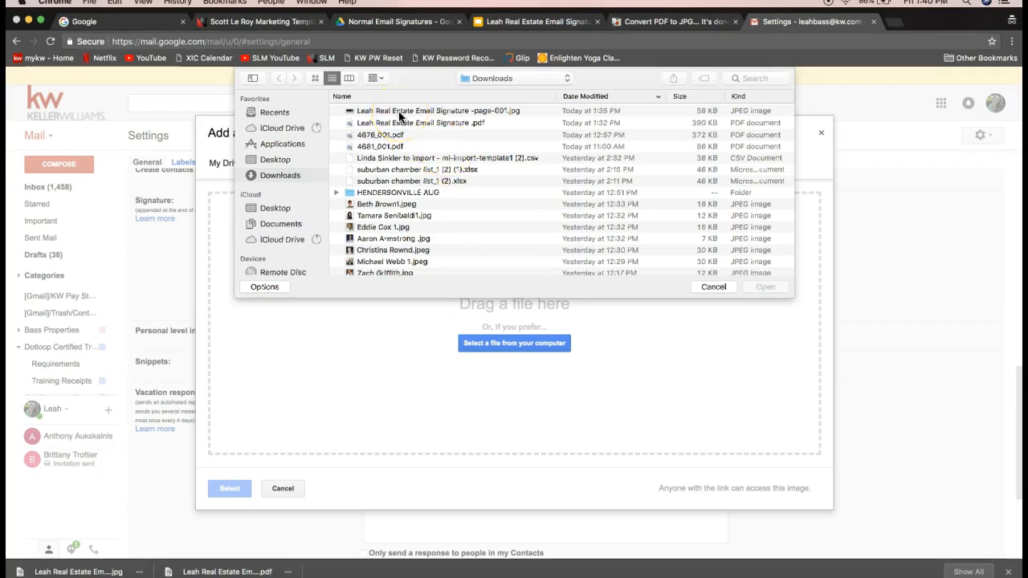
Upload signature -page-001.jpg from Downloads into the signature box
click(283, 176)
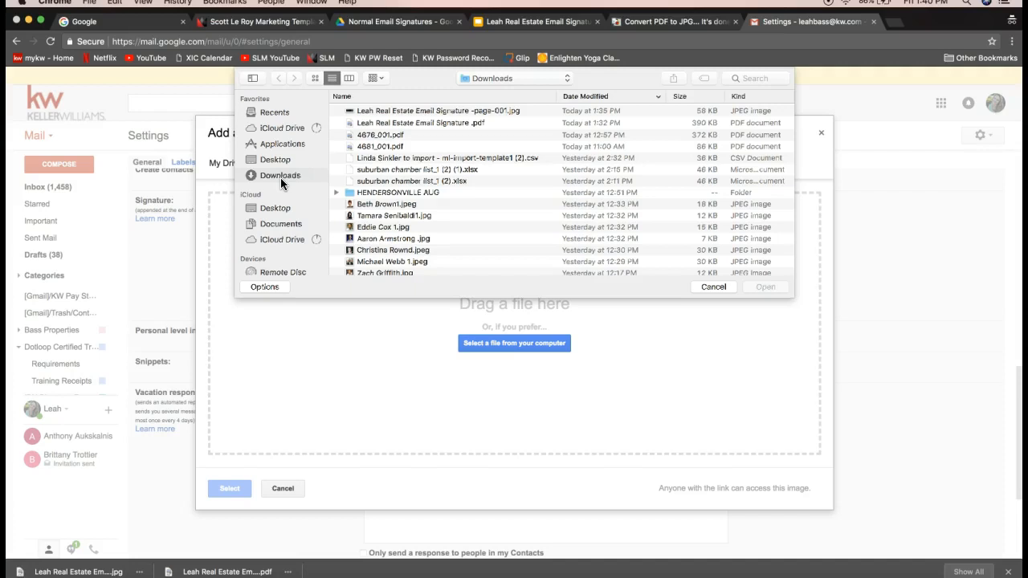
click(282, 183)
click(403, 114)
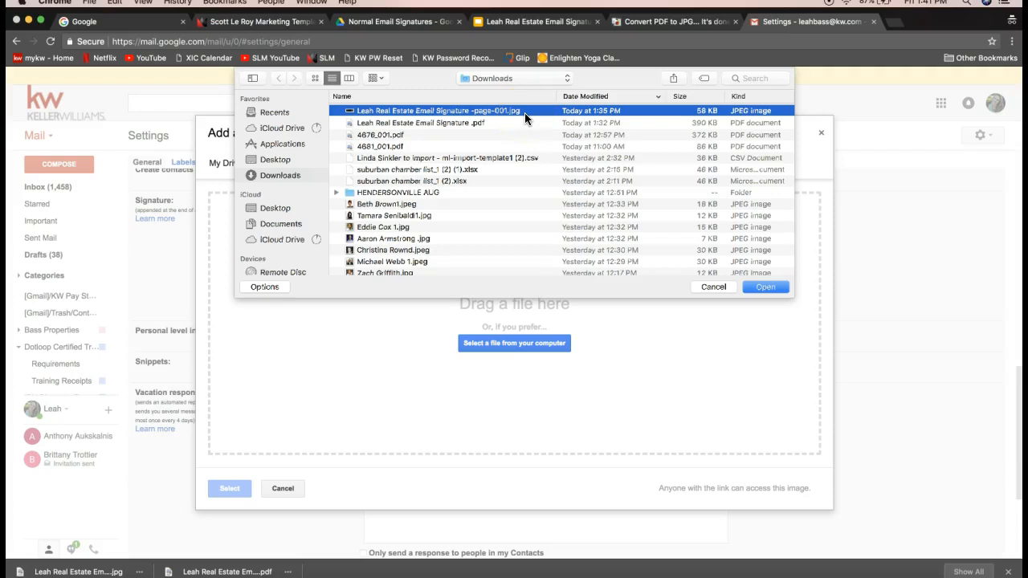
double_click(500, 108)
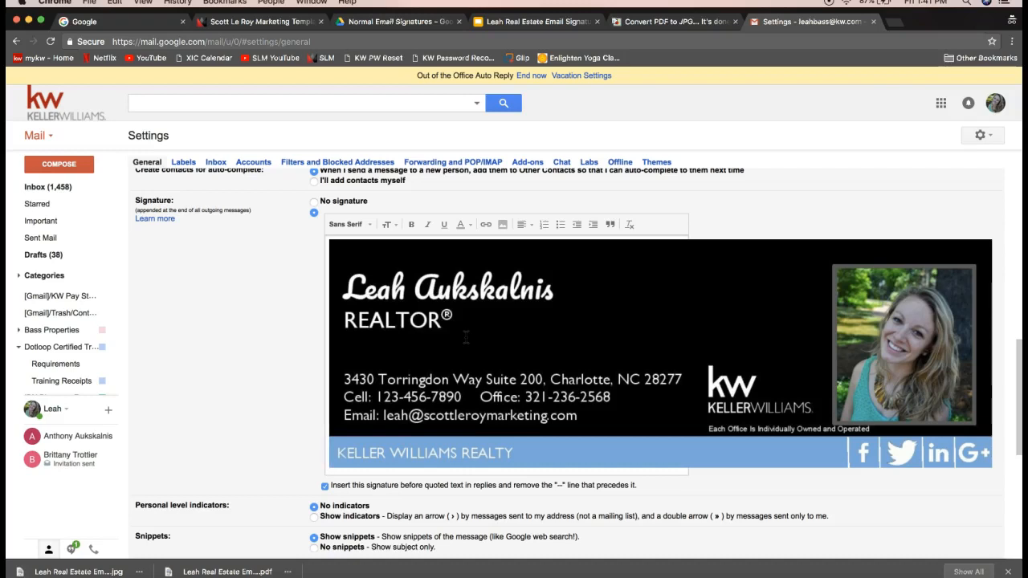
click(508, 343)
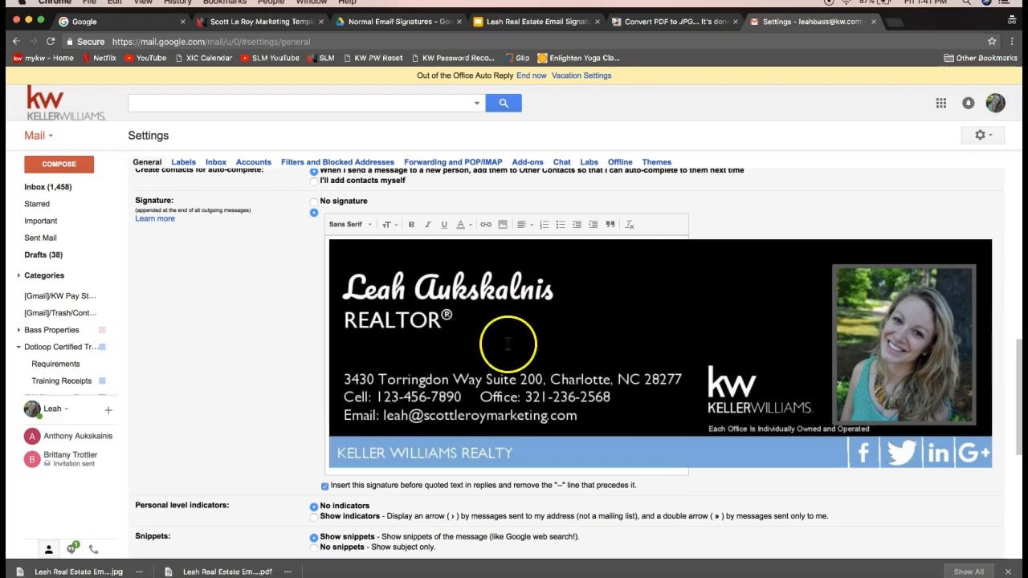
click(467, 341)
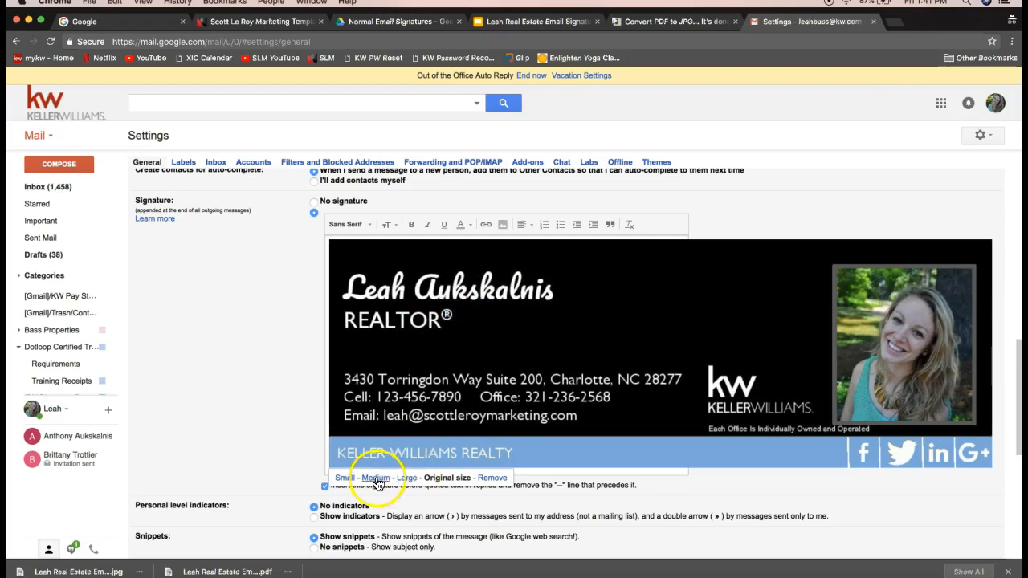
click(405, 480)
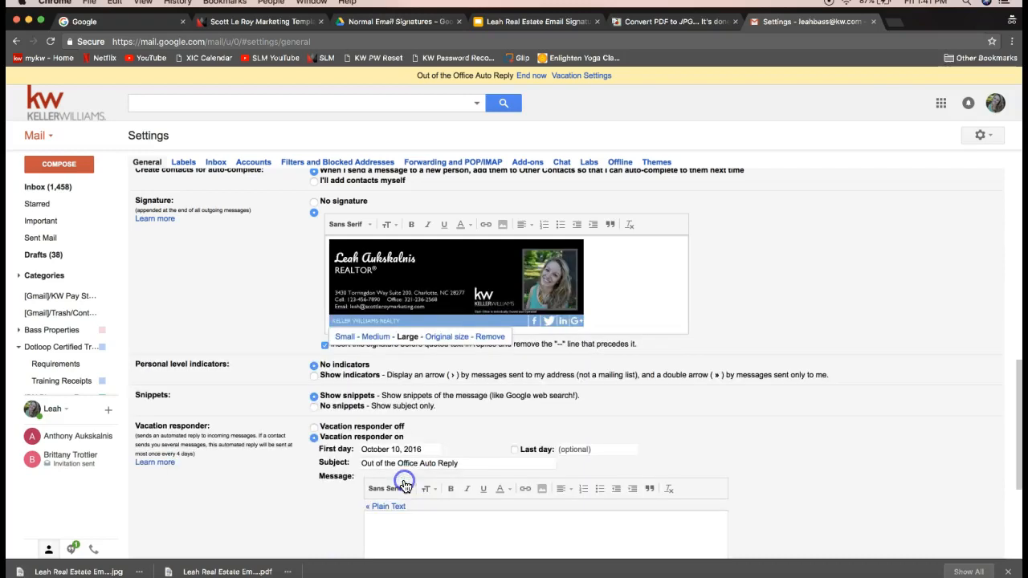
click(438, 338)
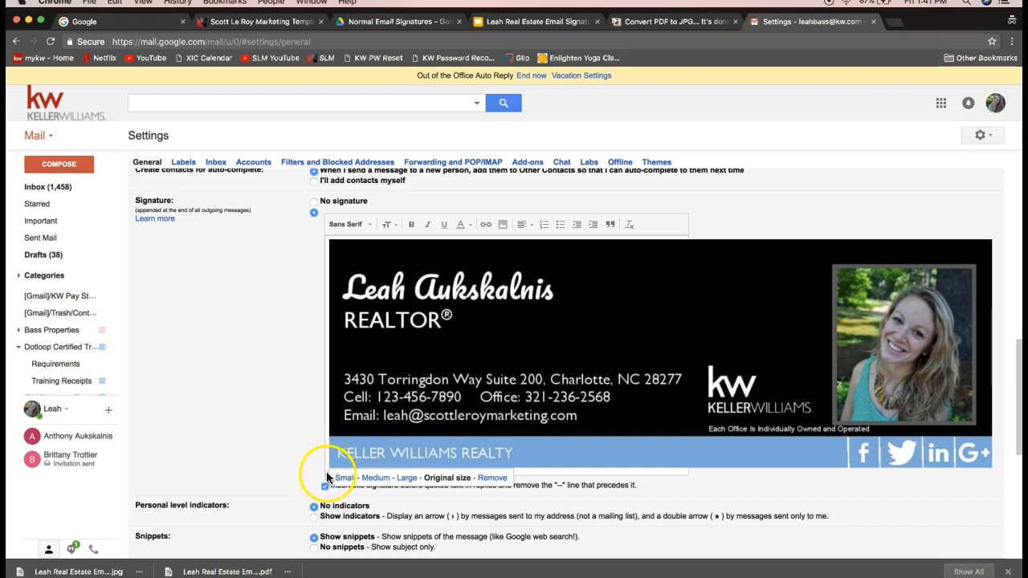
click(441, 354)
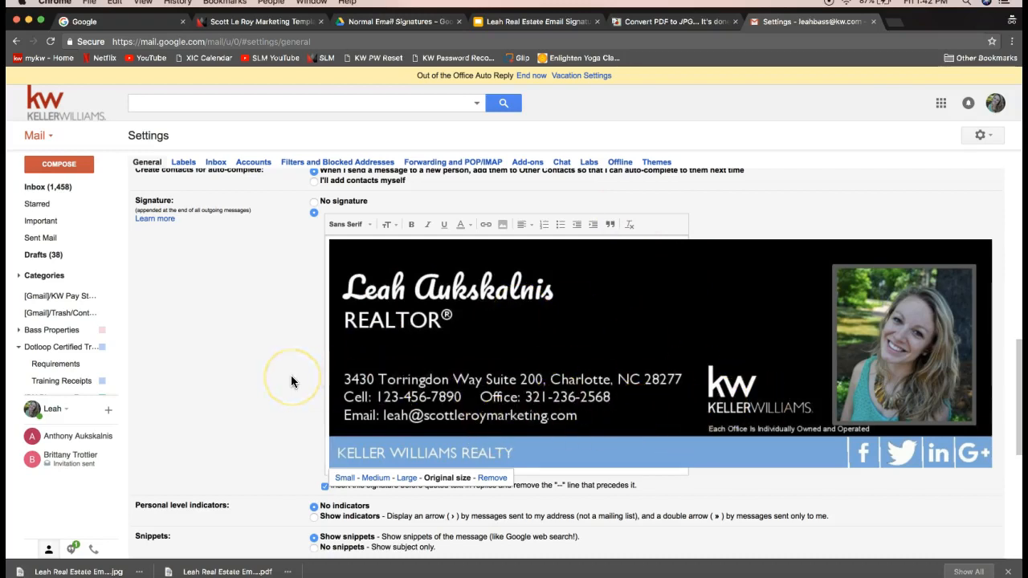
Save the settings changes at the bottom of the Settings page
scroll(291, 375, down, 5)
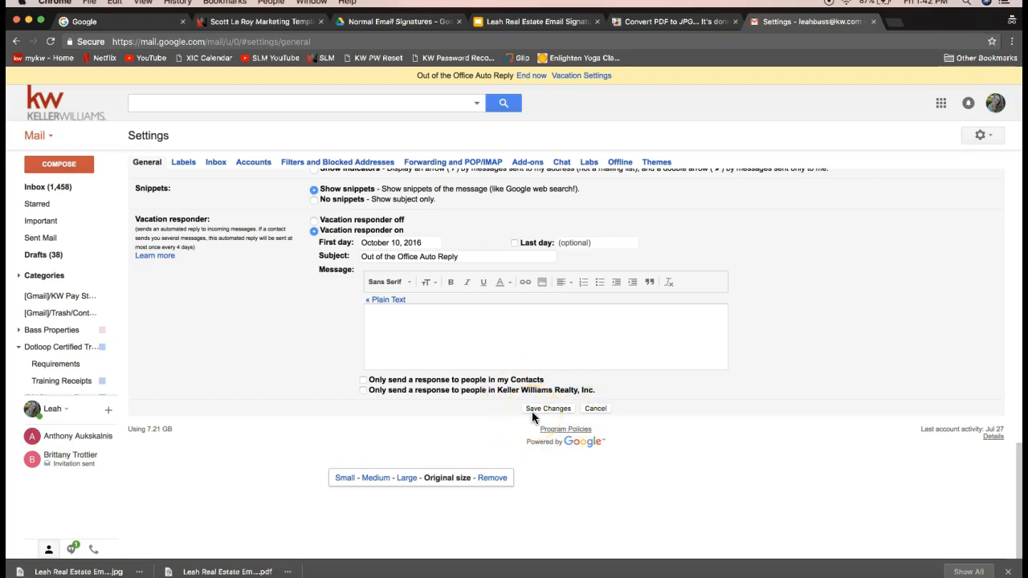
click(546, 417)
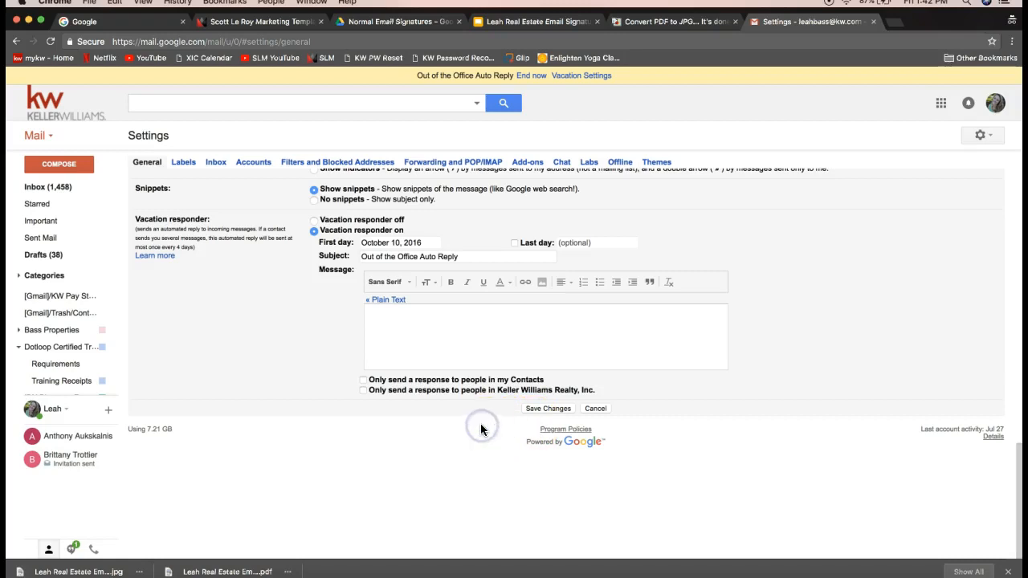
click(536, 409)
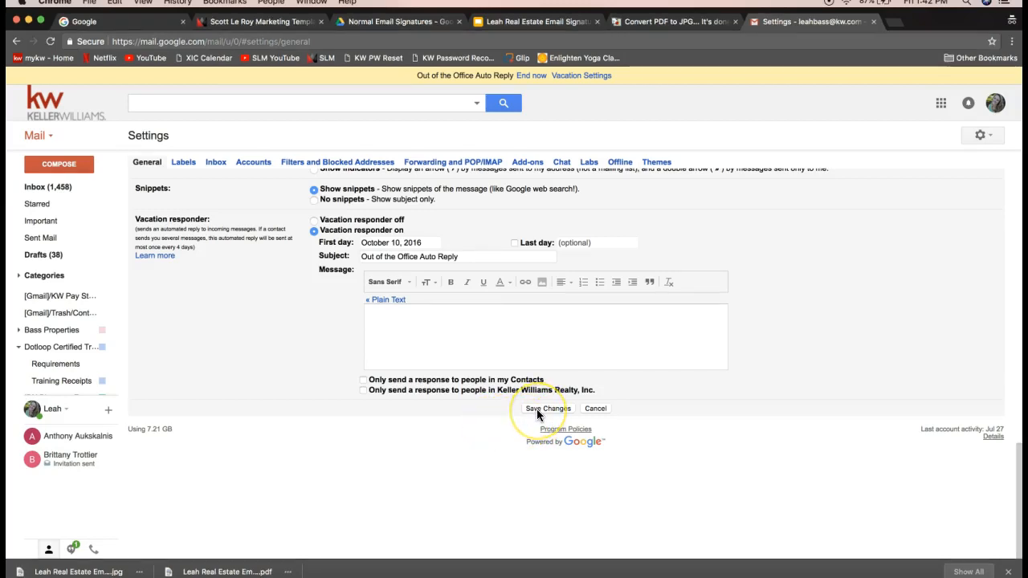
click(536, 409)
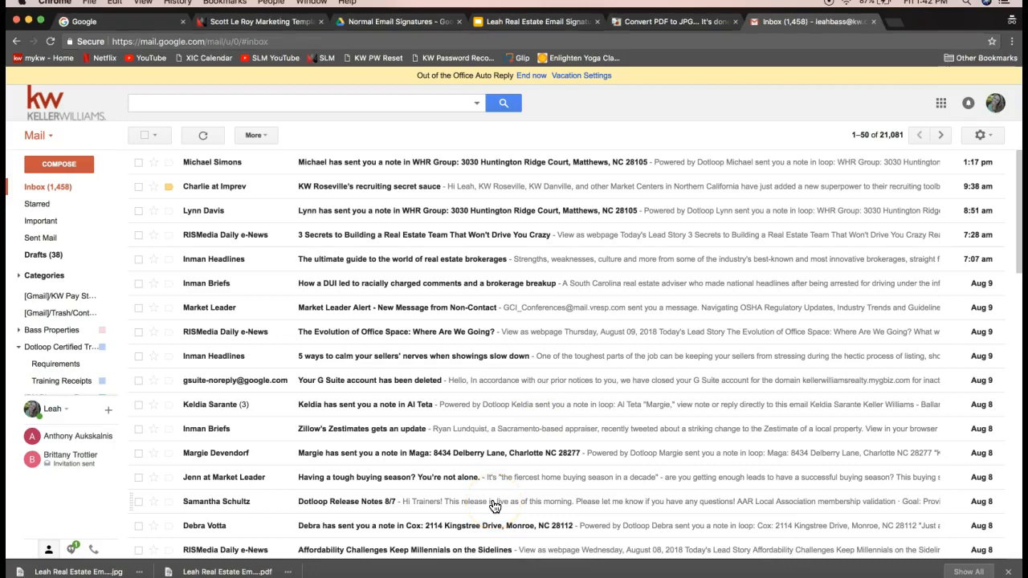
Compose a new message, hide the formatting toolbar, and place the cursor above the signature
click(63, 170)
click(61, 166)
click(53, 165)
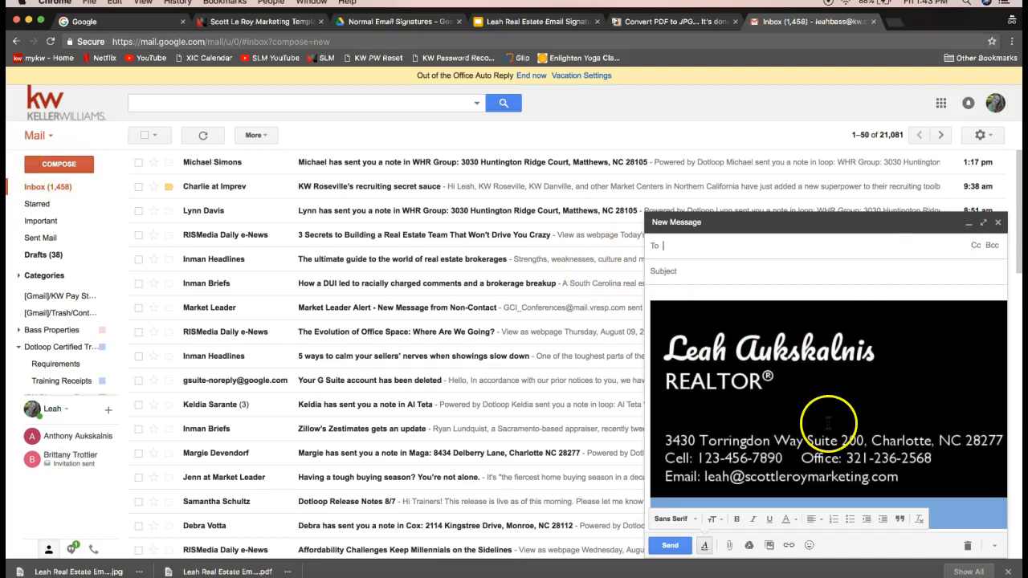
click(705, 545)
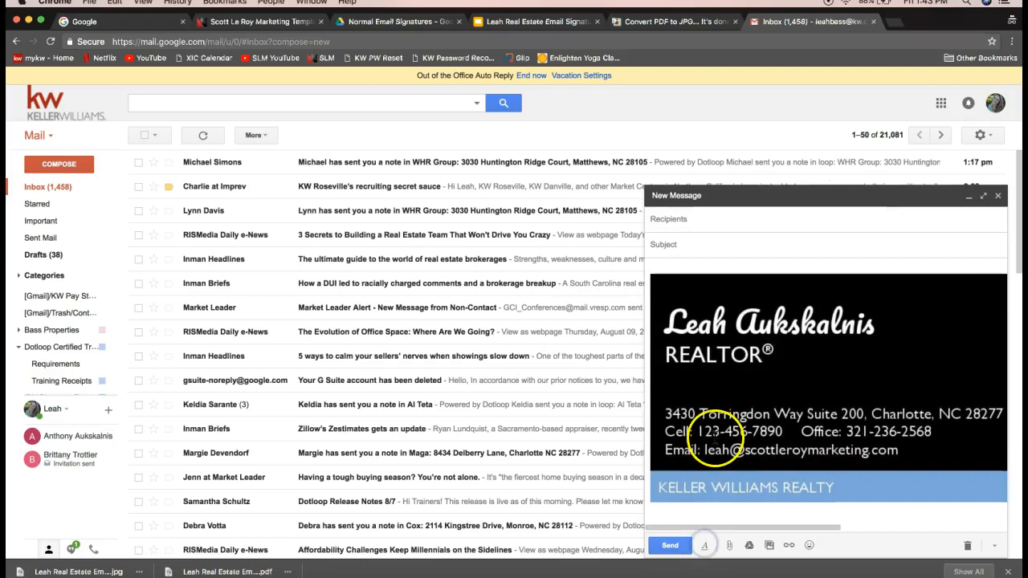
click(675, 265)
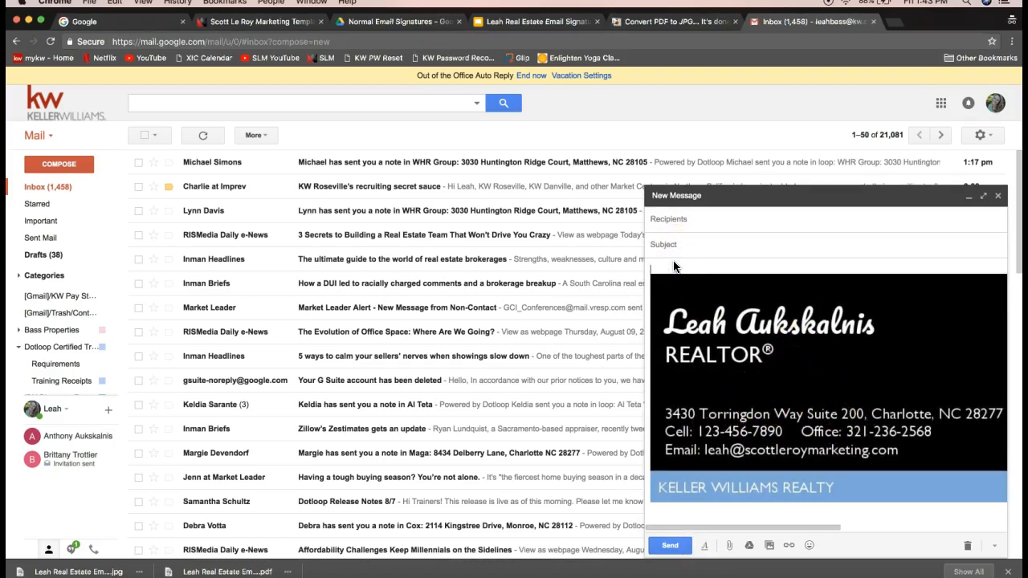